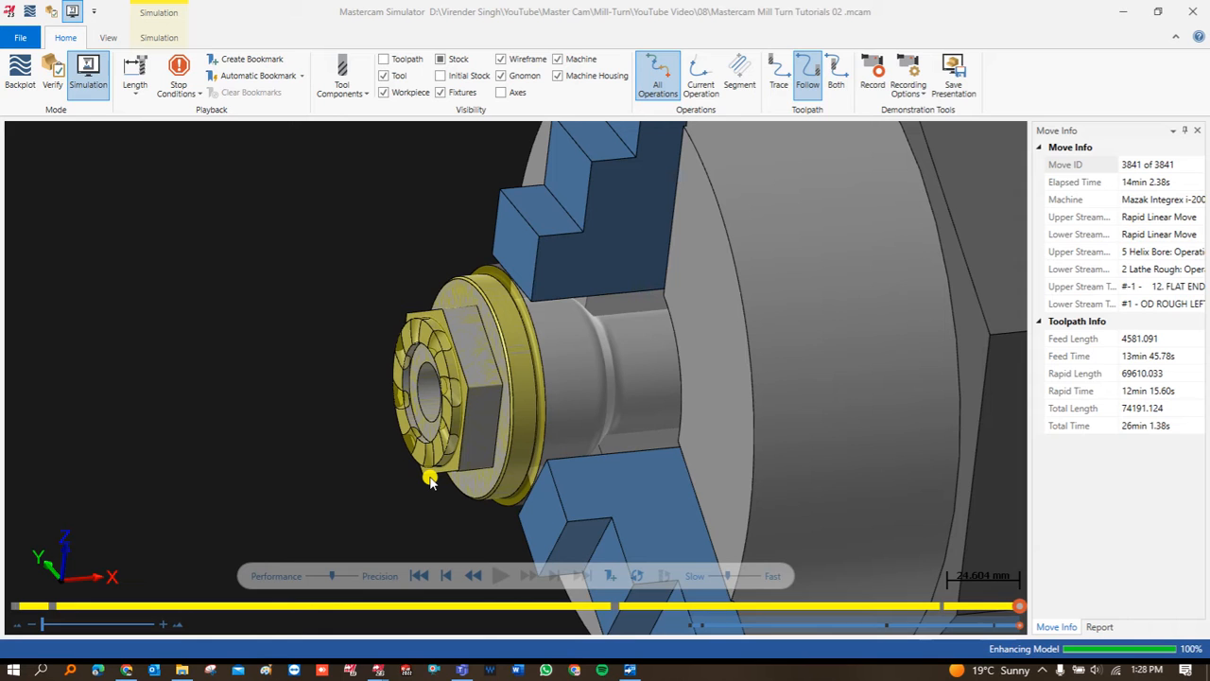
# Examine the simulated hex part held in the spindle chuck, up close and within the complete Mazak machine.
pyautogui.scroll(-6, 435, 425)
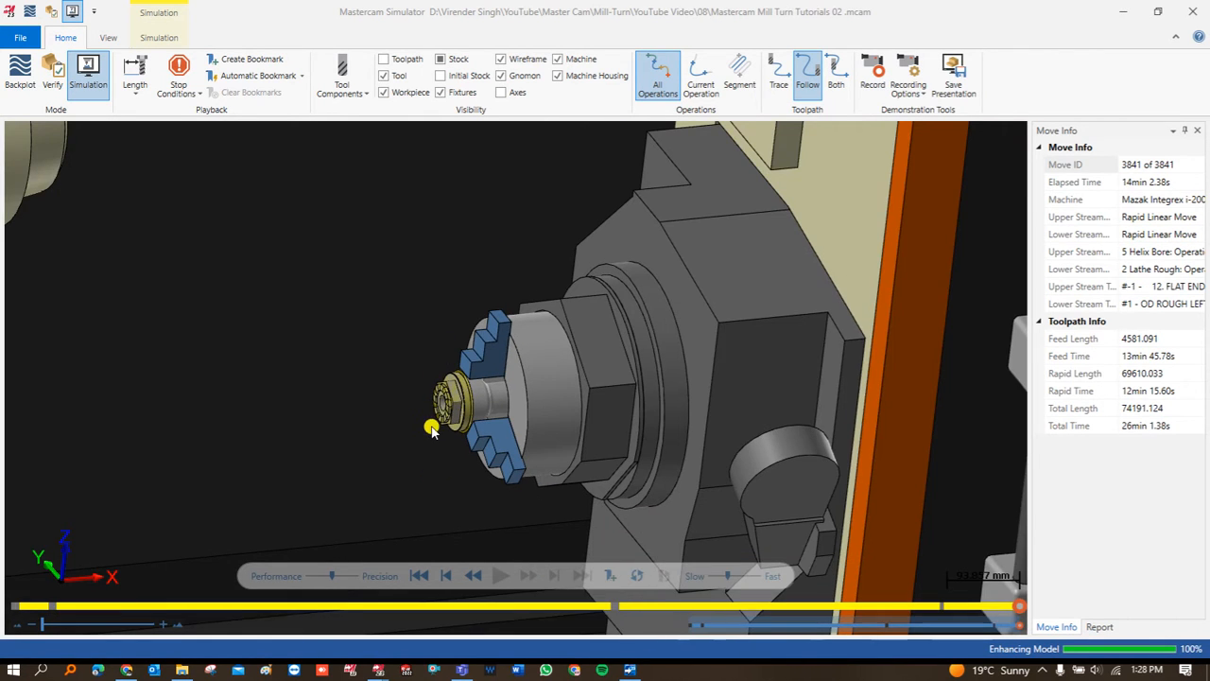
pyautogui.moveTo(451, 418); pyautogui.dragTo(442, 413, button='middle')
pyautogui.scroll(-10, 442, 417)
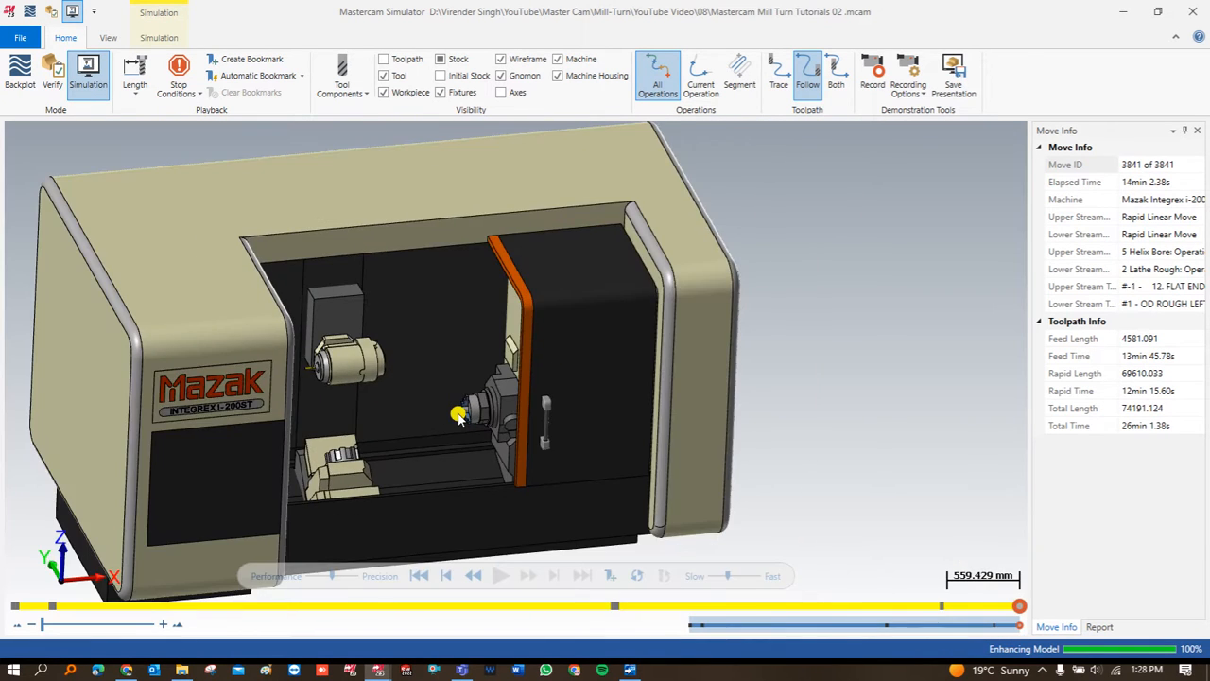
pyautogui.moveTo(458, 416); pyautogui.dragTo(418, 434, button='middle')
pyautogui.scroll(3, 439, 433)
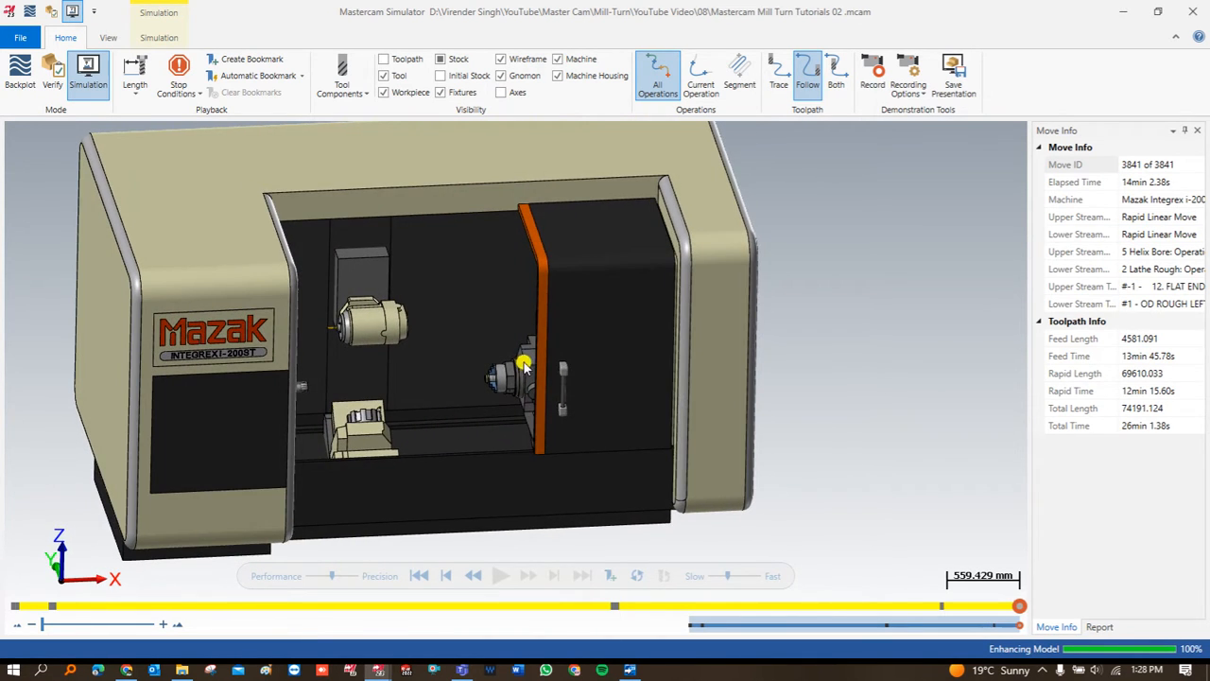
pyautogui.scroll(-1, 503, 369)
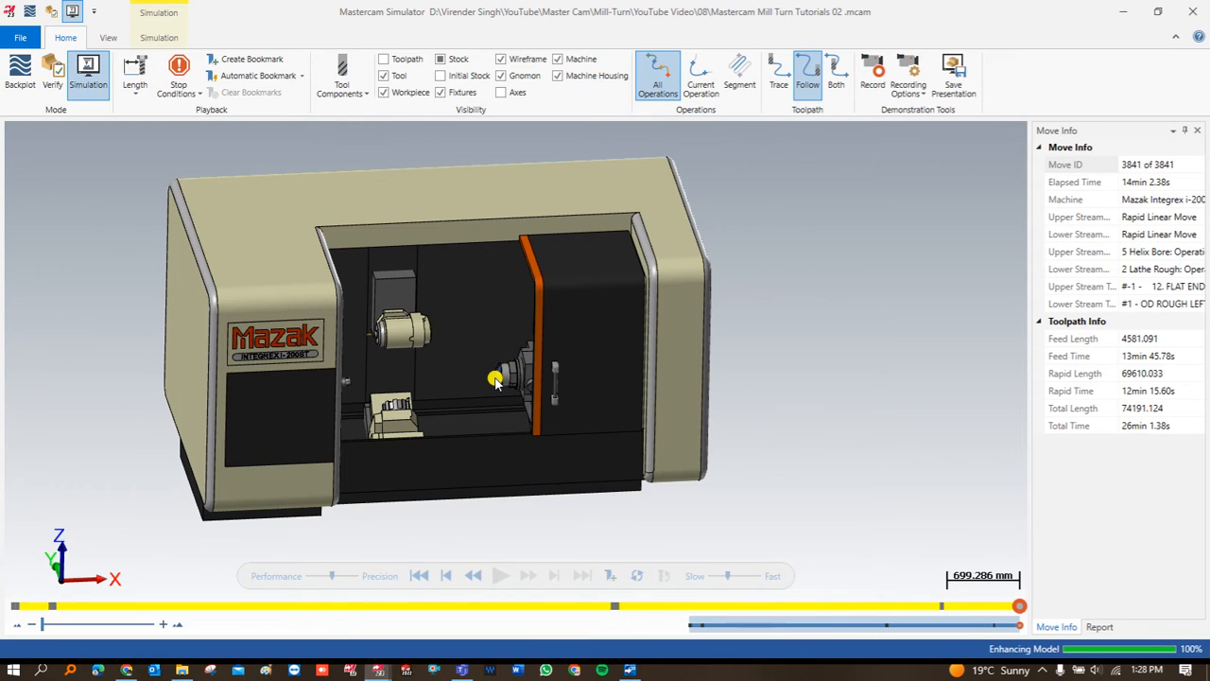
pyautogui.moveTo(461, 385); pyautogui.dragTo(466, 387, button='middle')
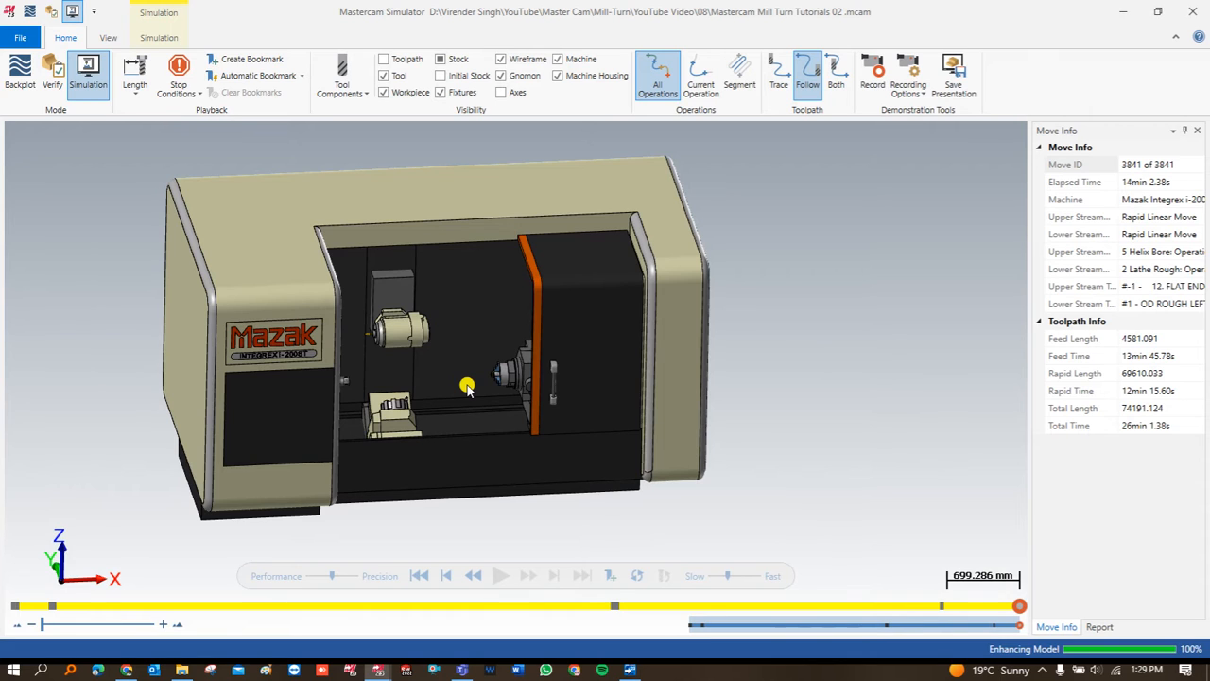
pyautogui.scroll(10, 501, 373)
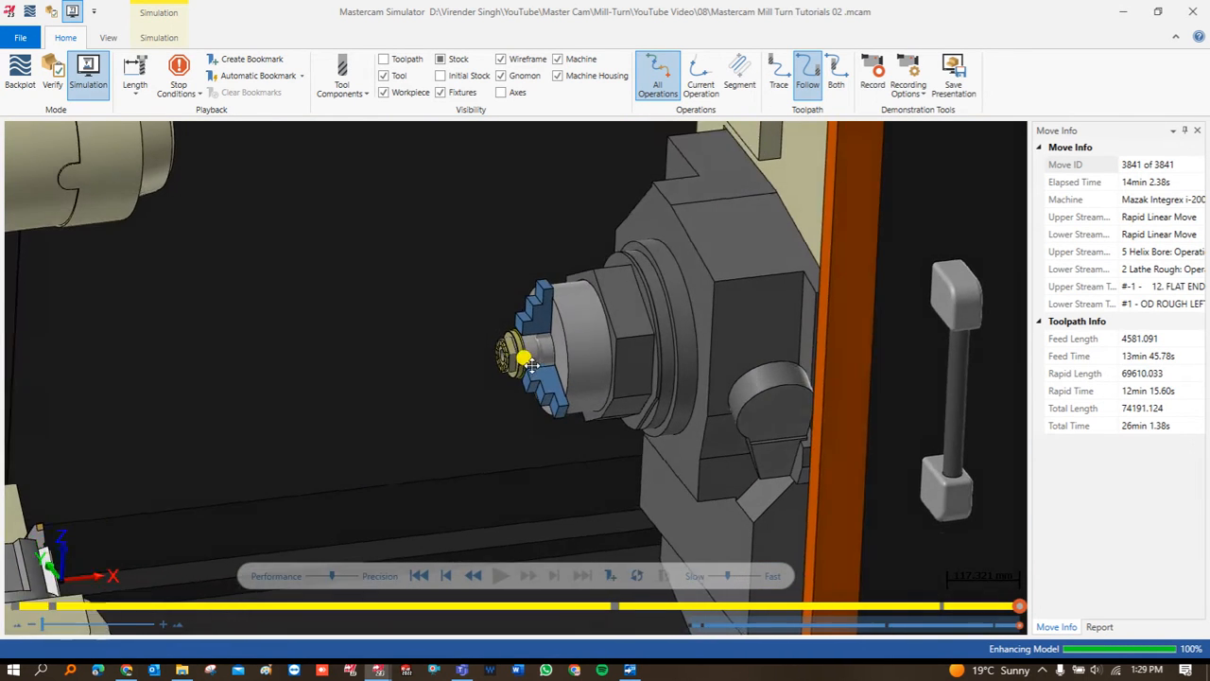
pyautogui.scroll(4, 545, 363)
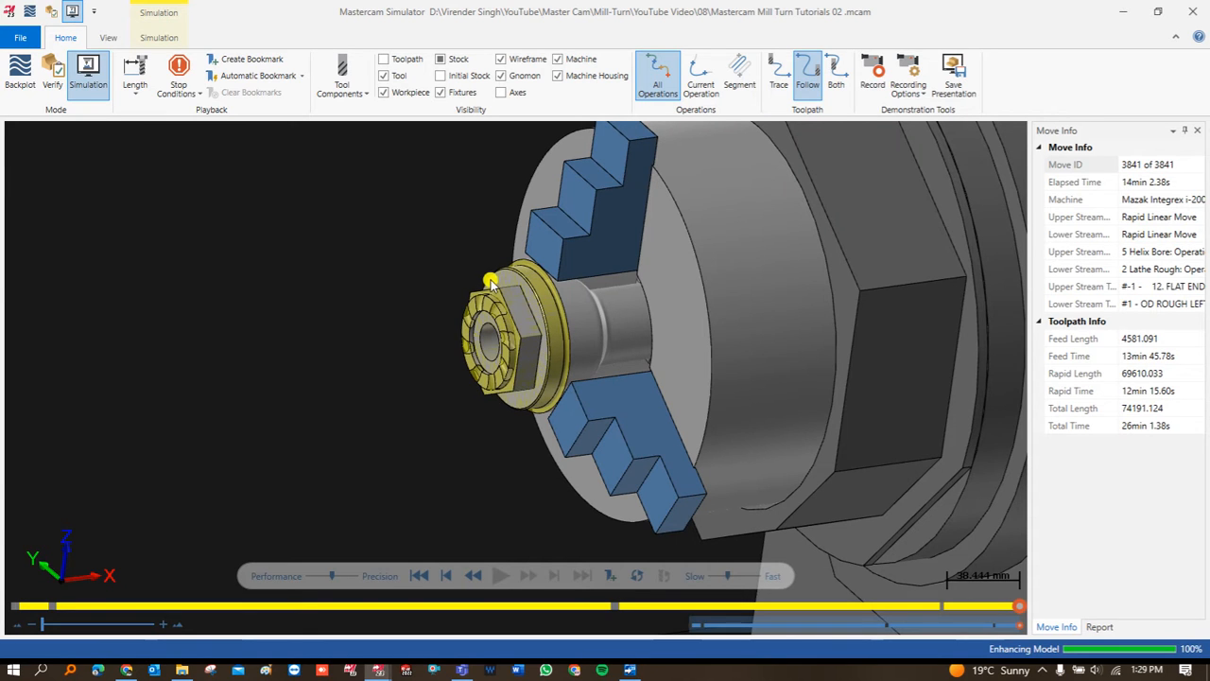
pyautogui.scroll(2, 527, 324)
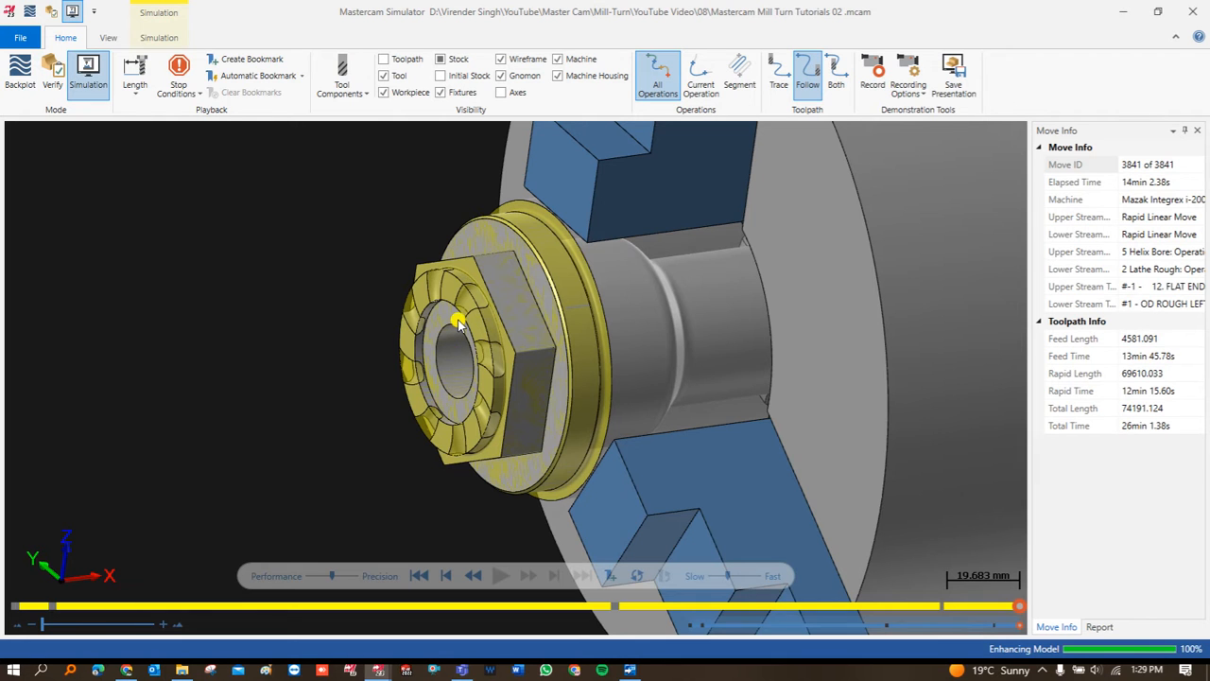
pyautogui.scroll(-5, 457, 323)
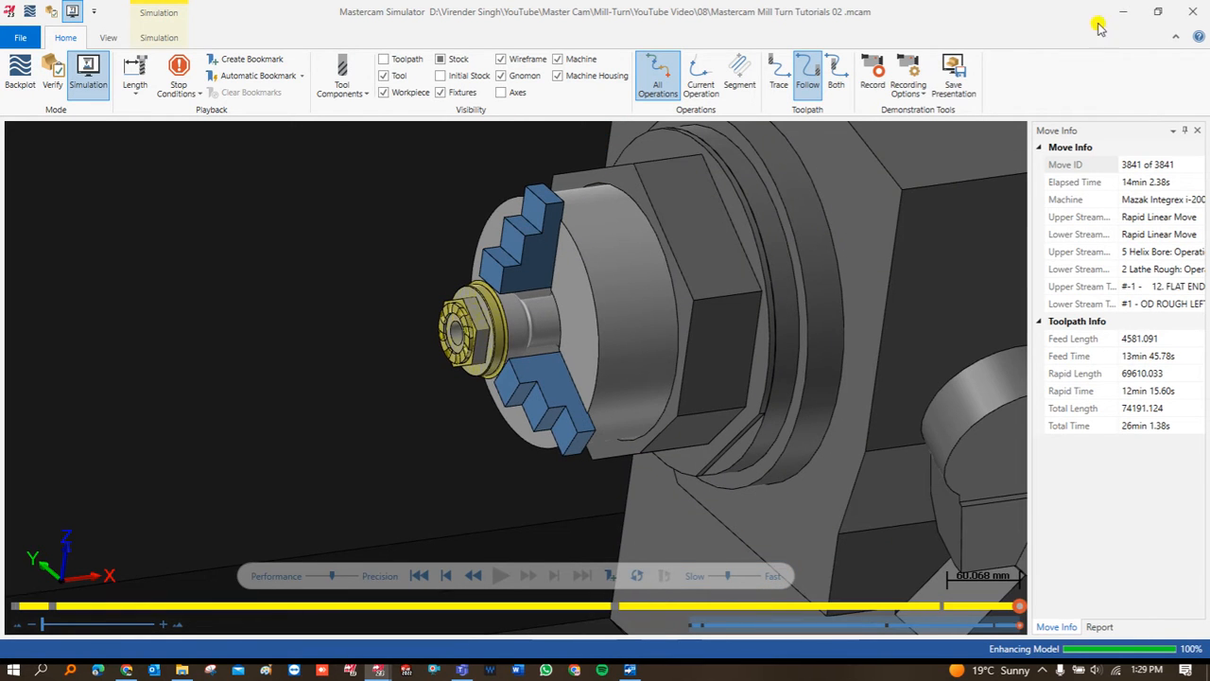
# Switch from the simulator to the main Mastercam window and hide the toolpaths displayed on the part.
pyautogui.click(1123, 12)
pyautogui.click(1123, 11)
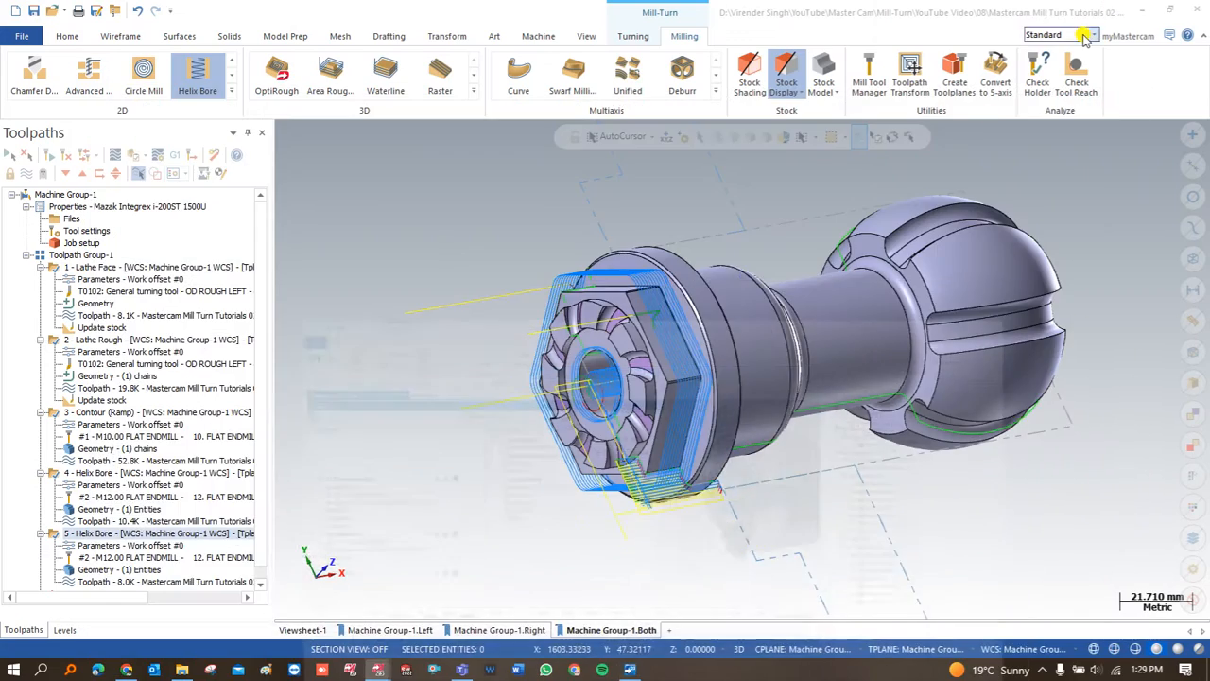
pyautogui.scroll(4, 586, 361)
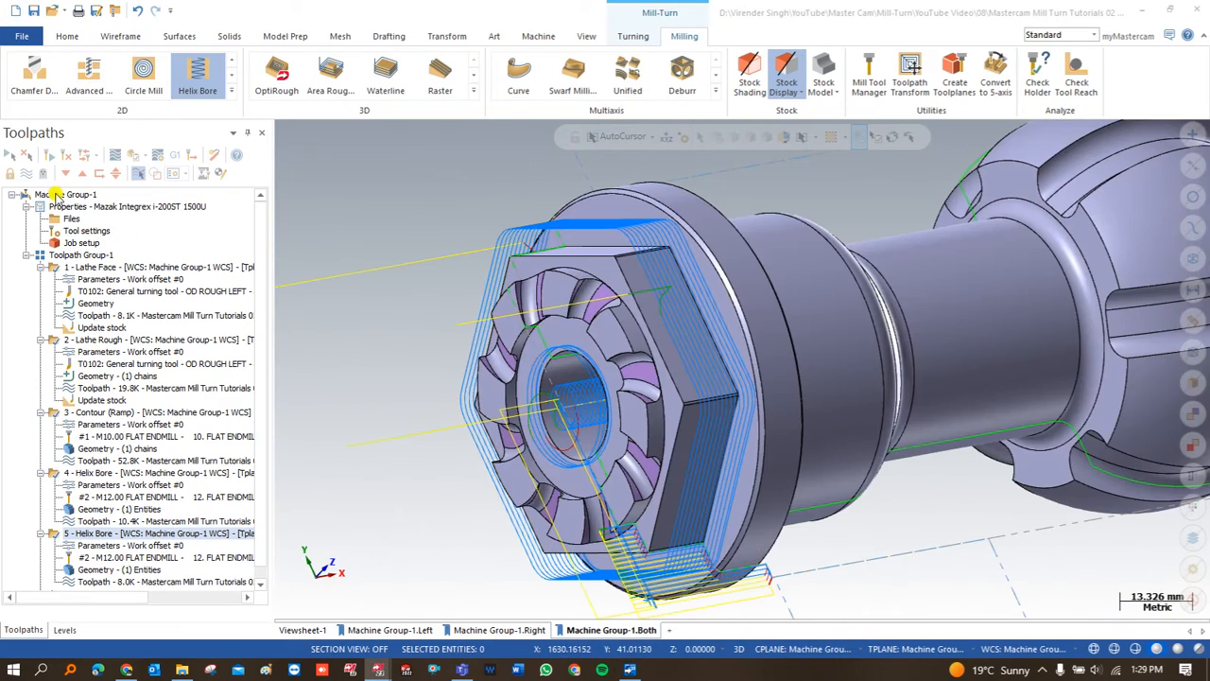
pyautogui.click(22, 174)
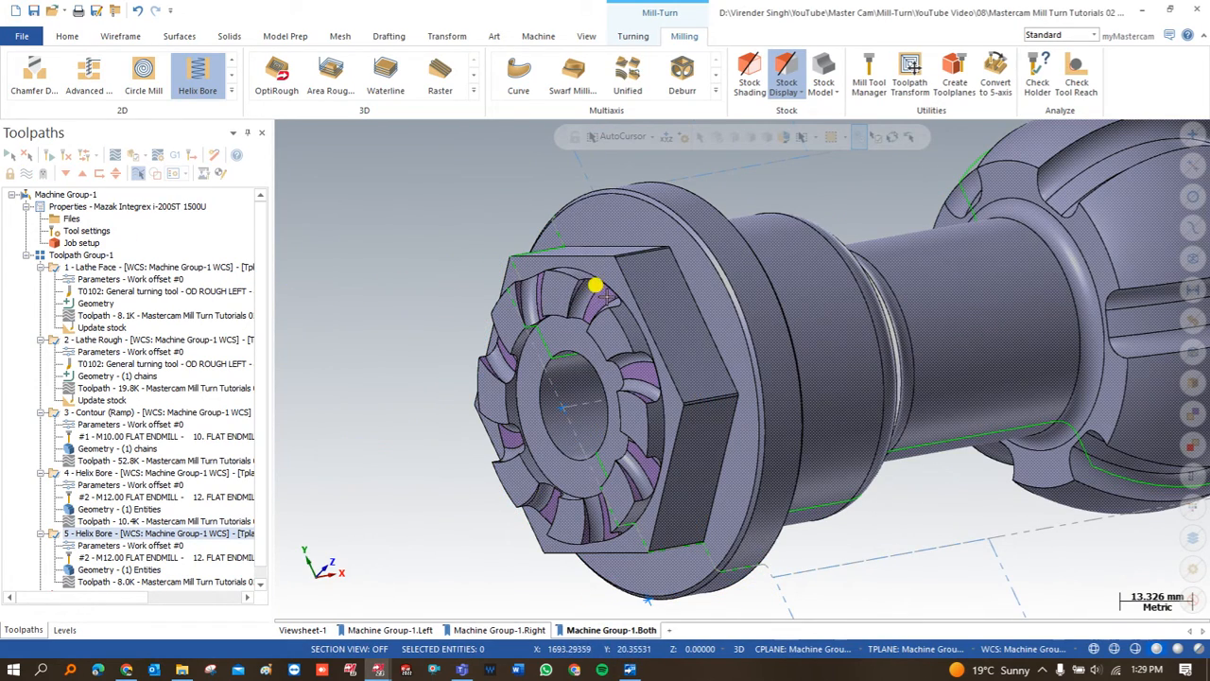
# Examine the curved slots on the hex end face, including a straight-on view, and review the available multiaxis toolpath types.
pyautogui.scroll(2, 580, 321)
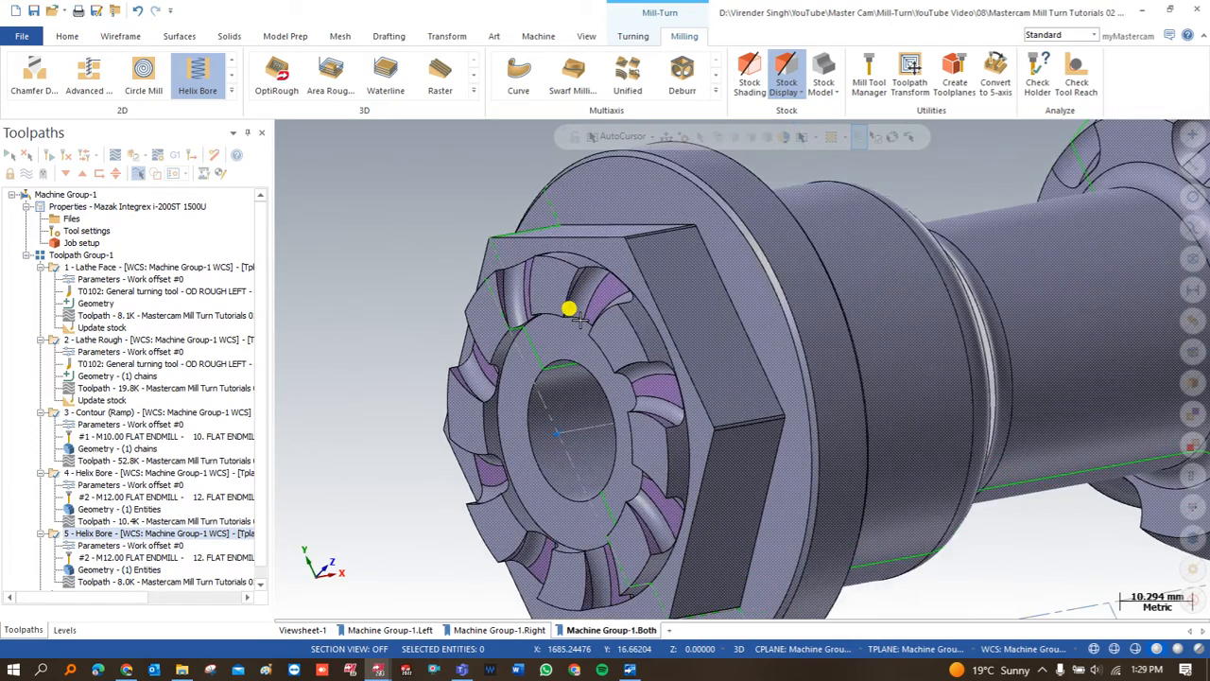
pyautogui.scroll(2, 581, 321)
pyautogui.scroll(-6, 578, 312)
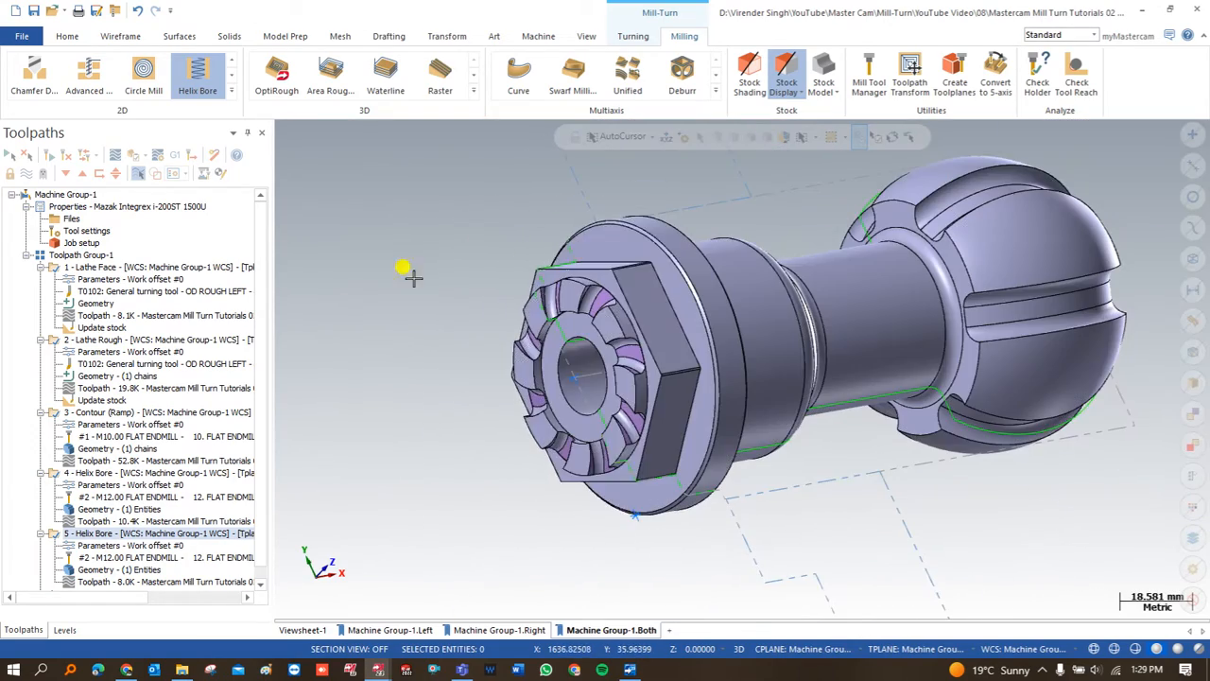
pyautogui.rightClick(395, 276)
pyautogui.click(413, 357)
pyautogui.scroll(-1, 444, 334)
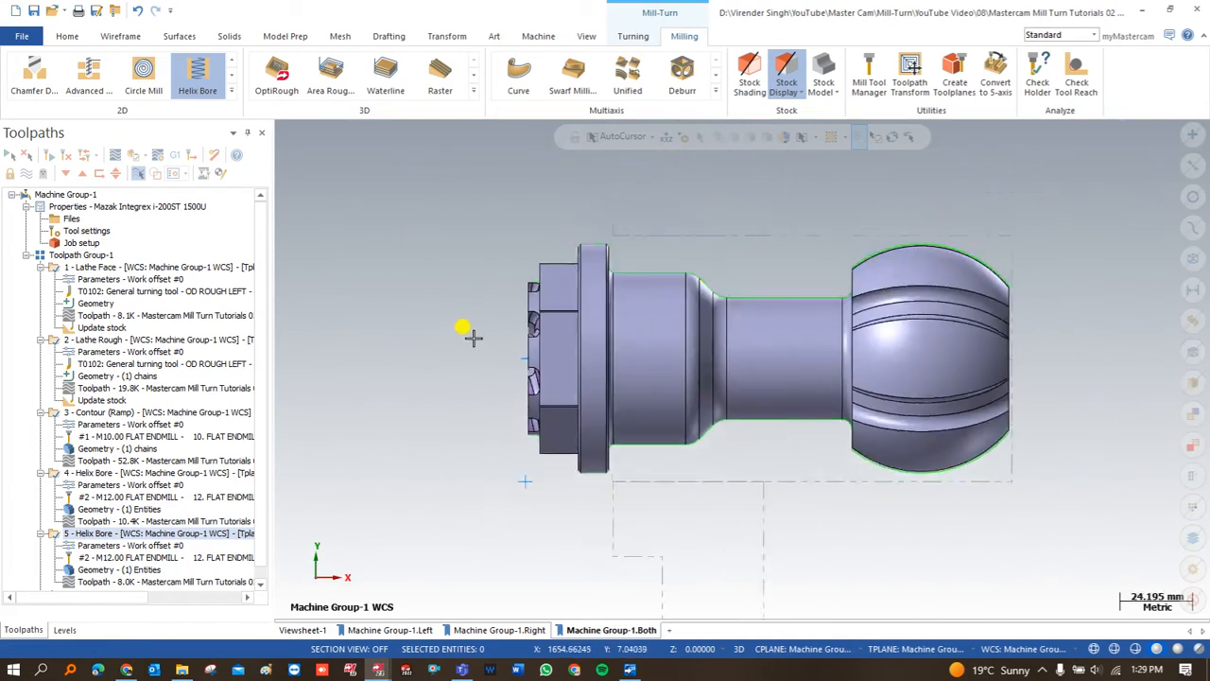
pyautogui.scroll(2, 471, 332)
pyautogui.scroll(2, 529, 323)
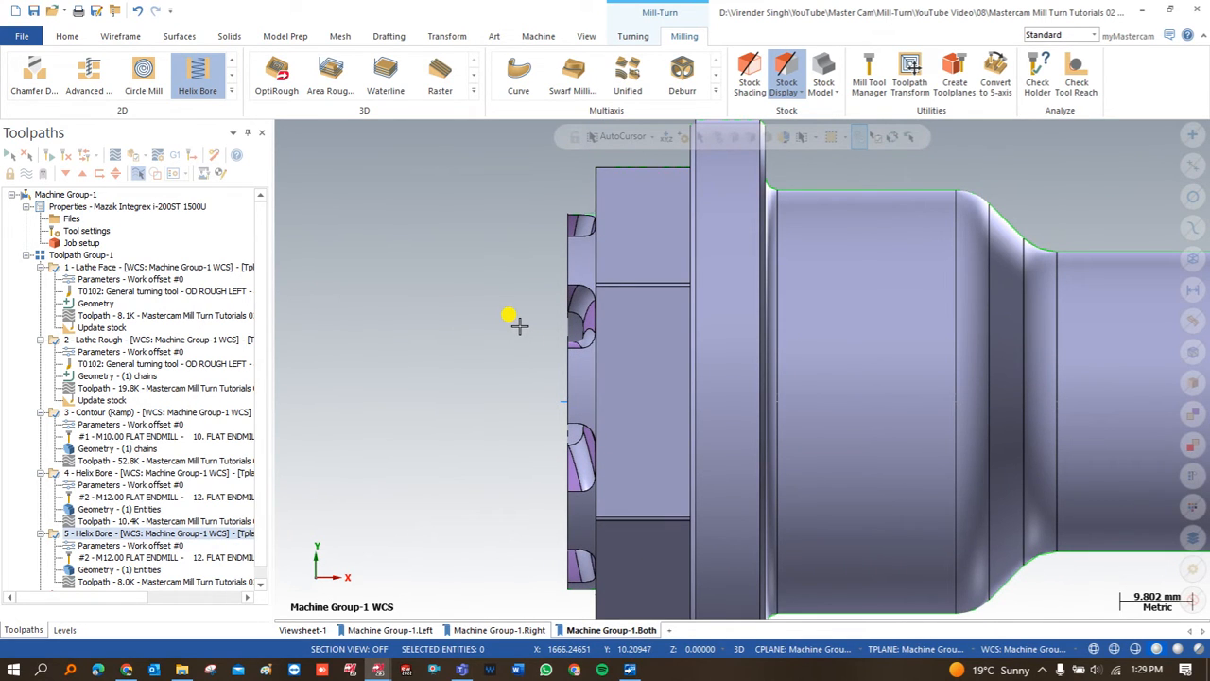
pyautogui.moveTo(519, 325); pyautogui.dragTo(635, 238, button='middle')
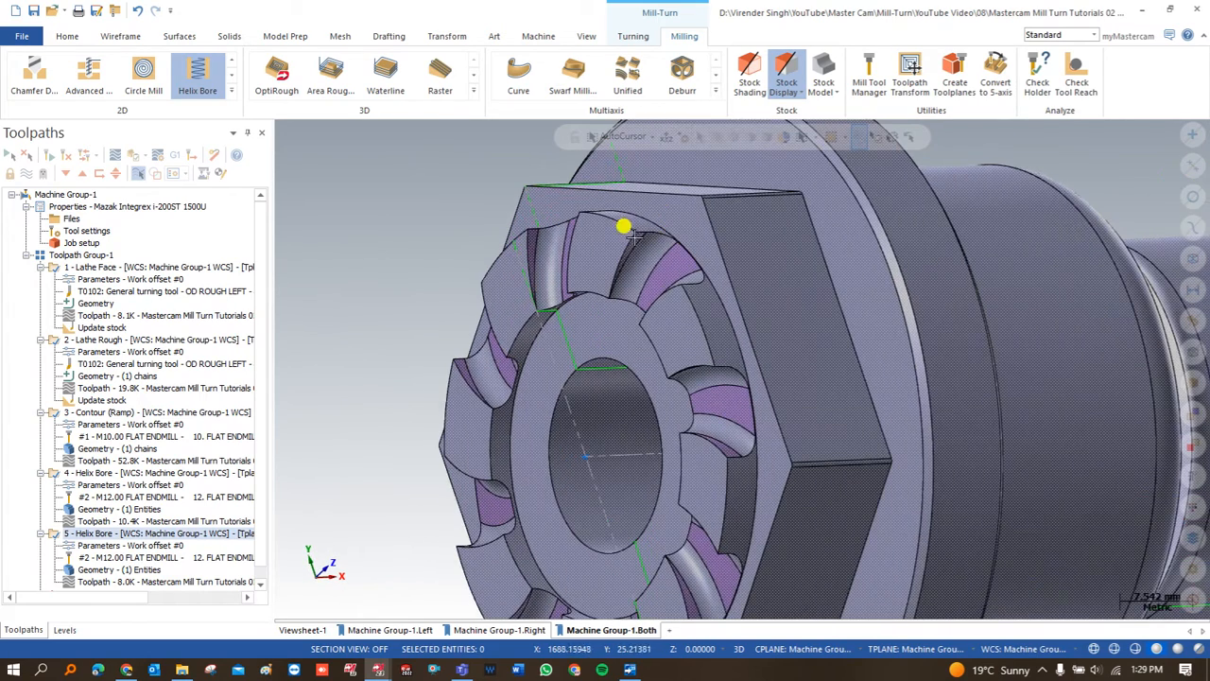
pyautogui.scroll(-1, 661, 319)
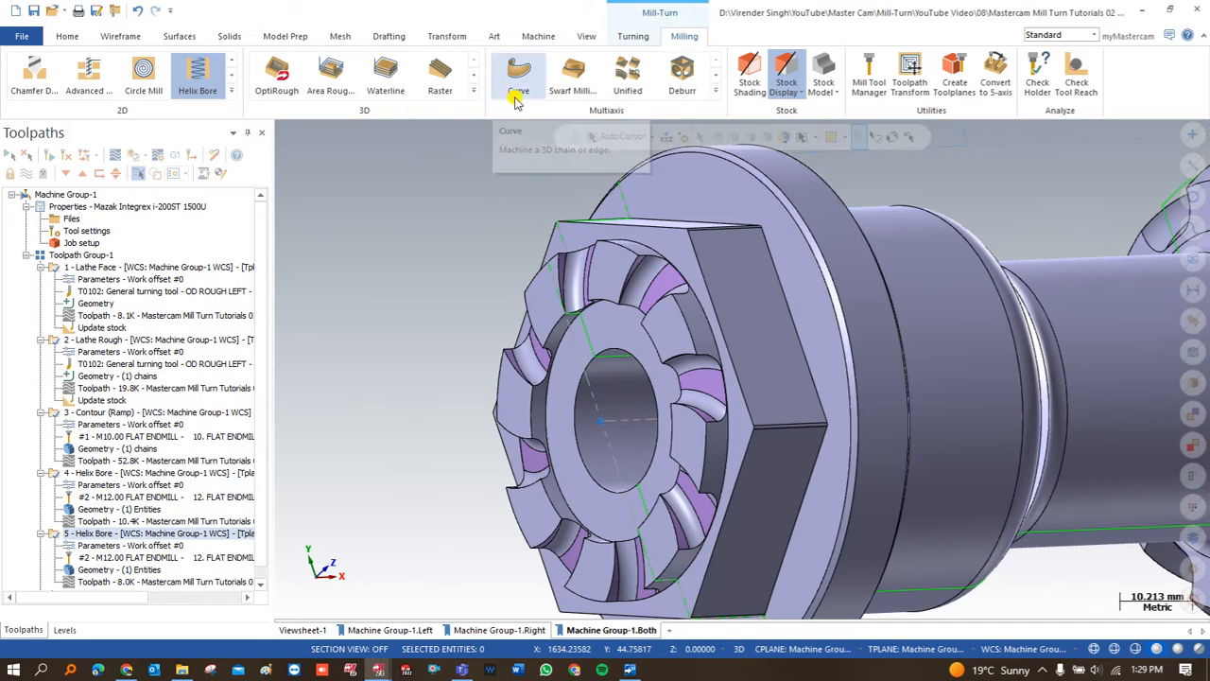
pyautogui.click(715, 91)
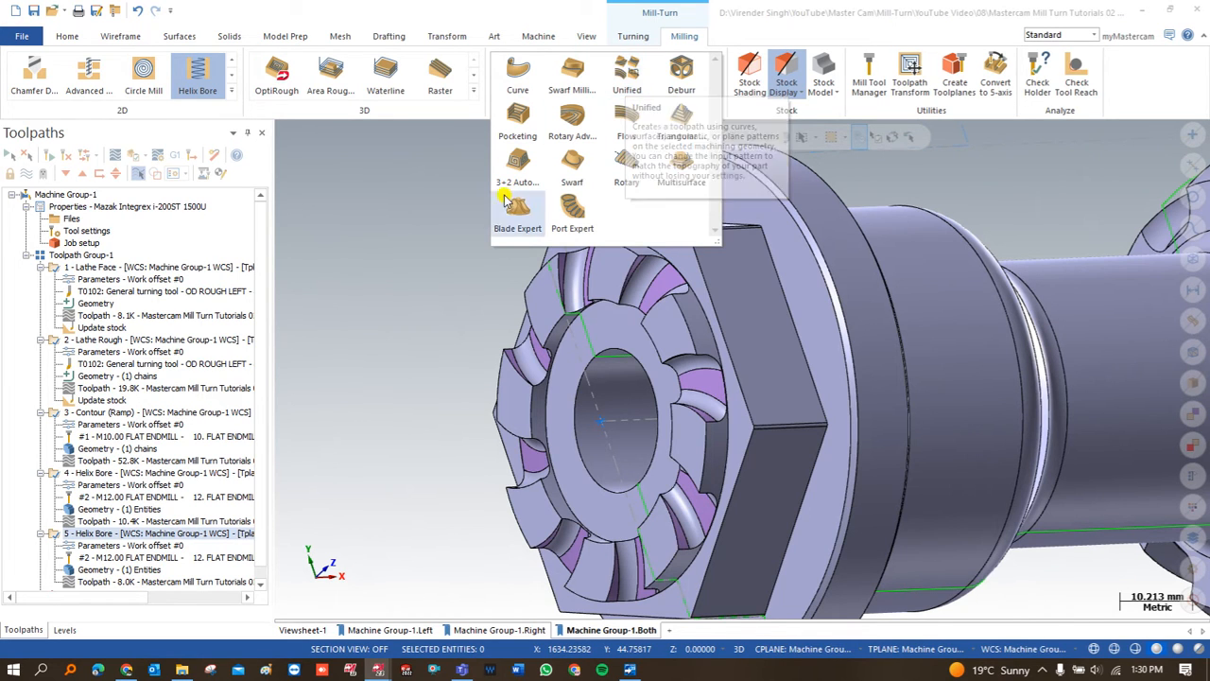
pyautogui.click(409, 201)
# Measure the radius of a curved slot's rounded wall on the hex end face with Analyze Dynamic.
pyautogui.moveTo(492, 235); pyautogui.dragTo(473, 238, button='middle')
pyautogui.scroll(-7, 554, 313)
pyautogui.scroll(-1, 611, 405)
pyautogui.scroll(-4, 775, 148)
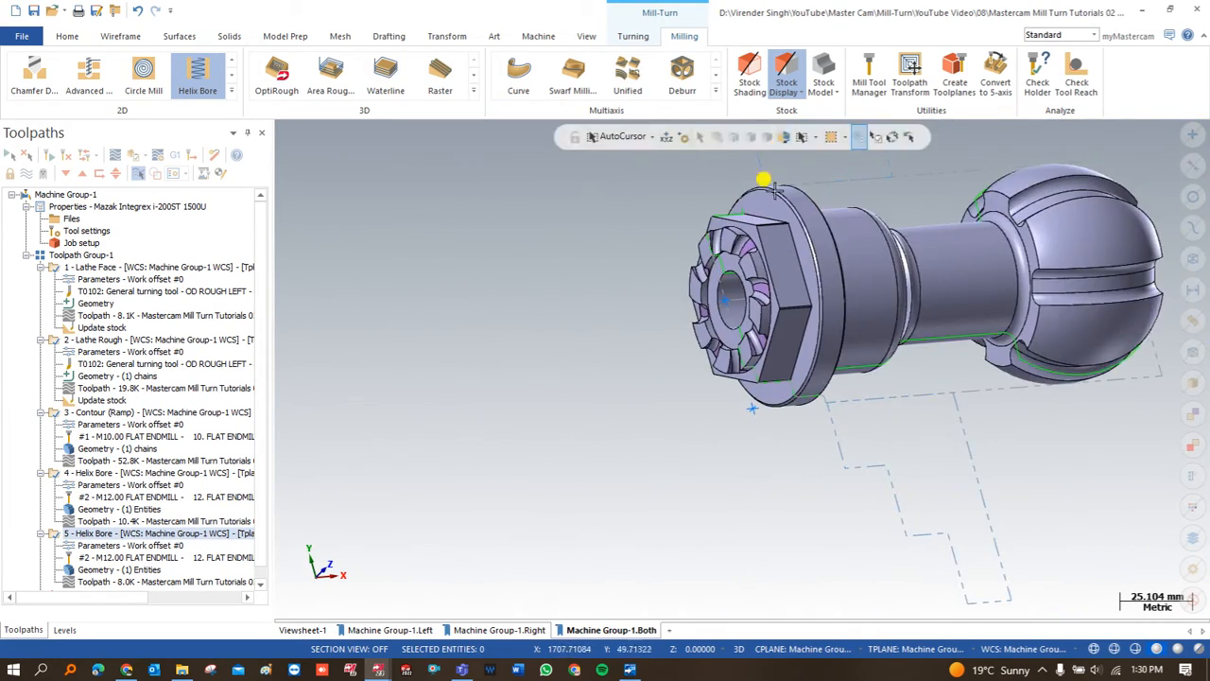
pyautogui.scroll(10, 750, 208)
pyautogui.moveTo(703, 247); pyautogui.dragTo(708, 249, button='middle')
pyautogui.click(66, 36)
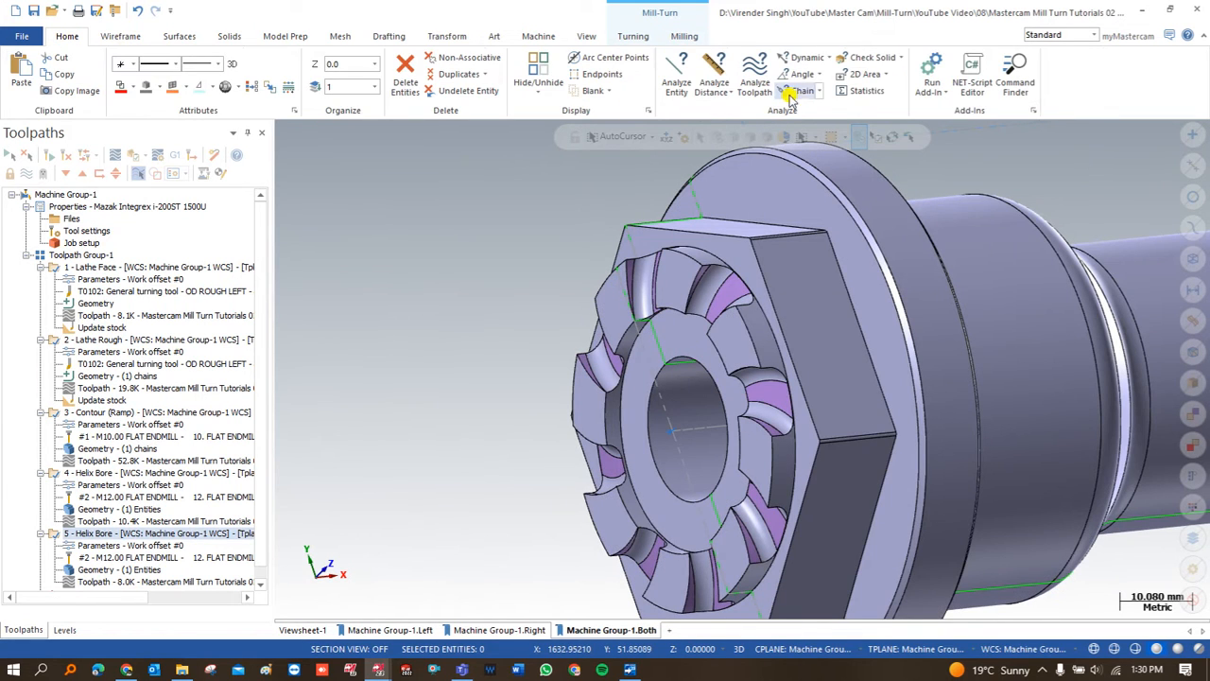
pyautogui.click(807, 58)
pyautogui.scroll(2, 681, 301)
pyautogui.click(718, 286)
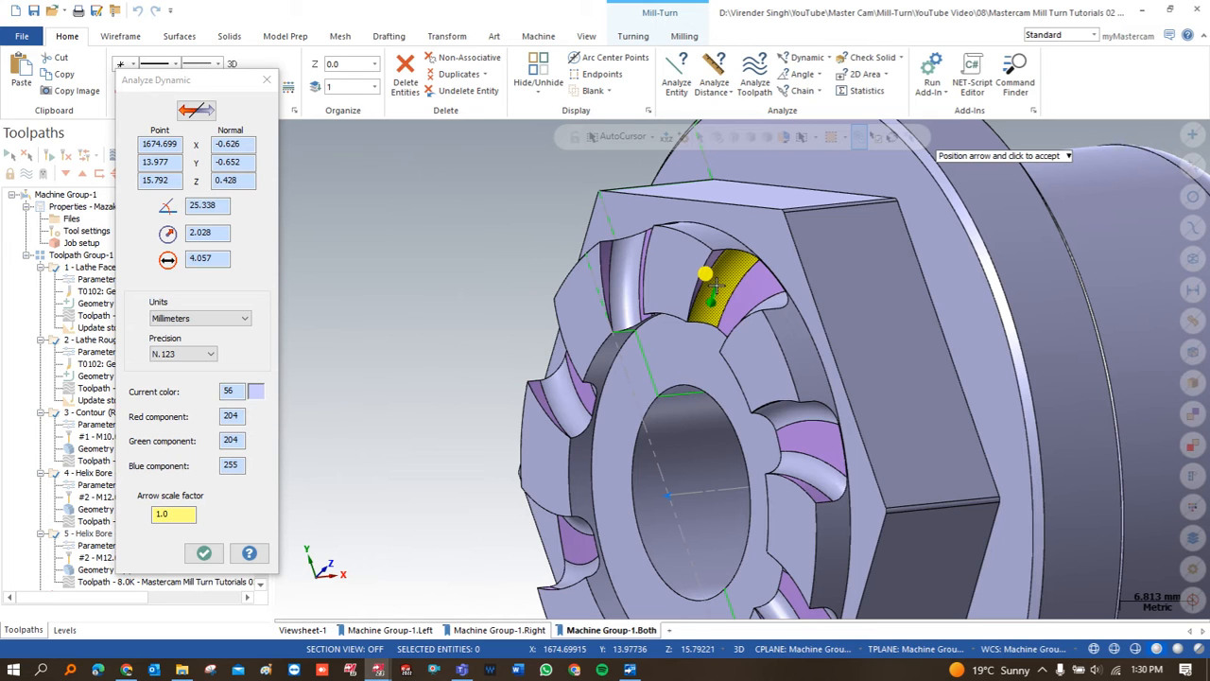
pyautogui.press('Escape')
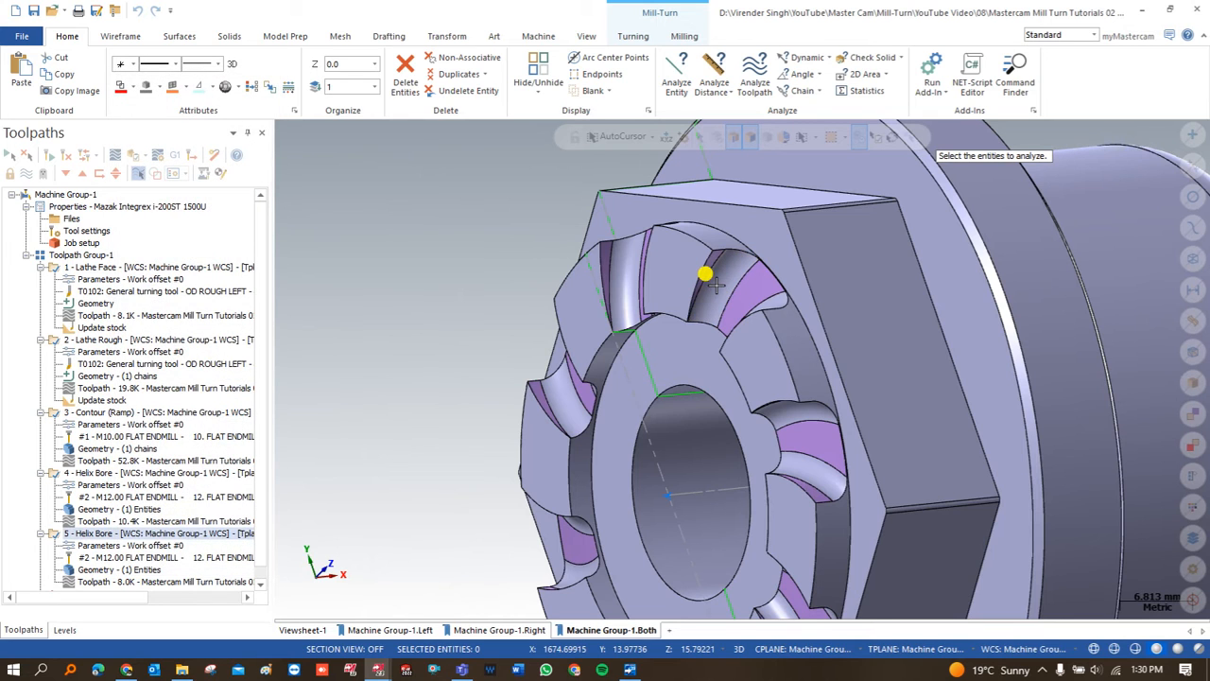
# Create a surface from the violet solid face of one curved slot on the hex end.
pyautogui.scroll(-2, 716, 283)
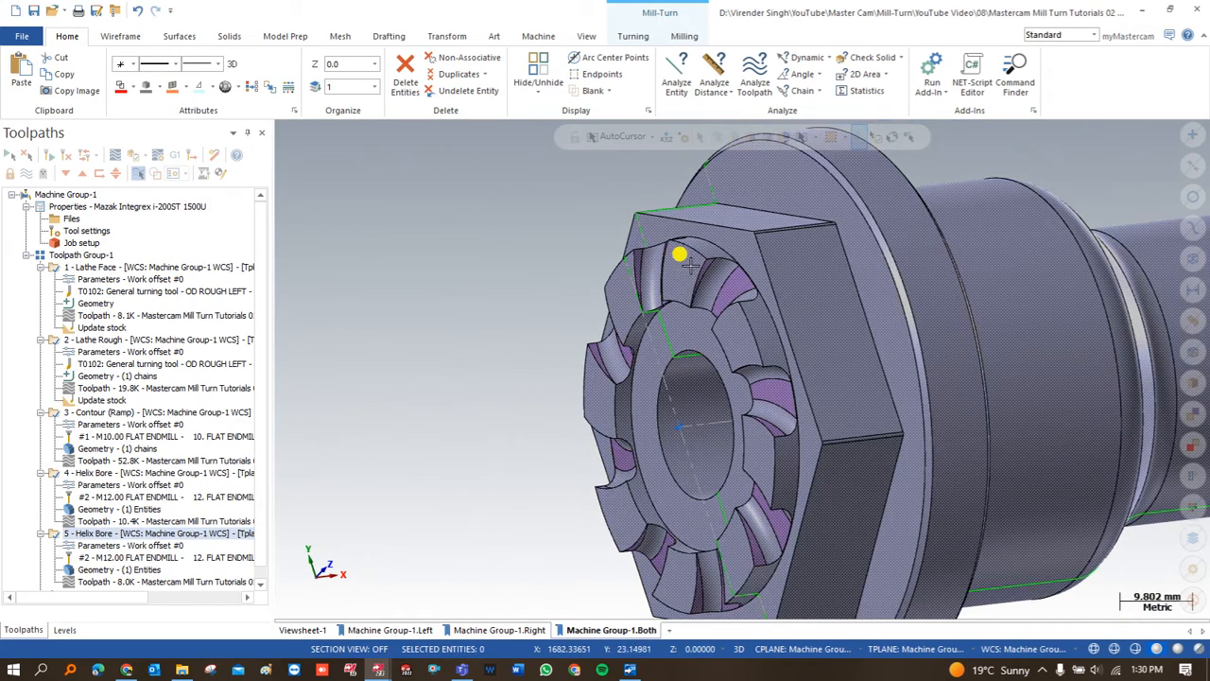
pyautogui.scroll(1, 715, 279)
pyautogui.scroll(1, 711, 269)
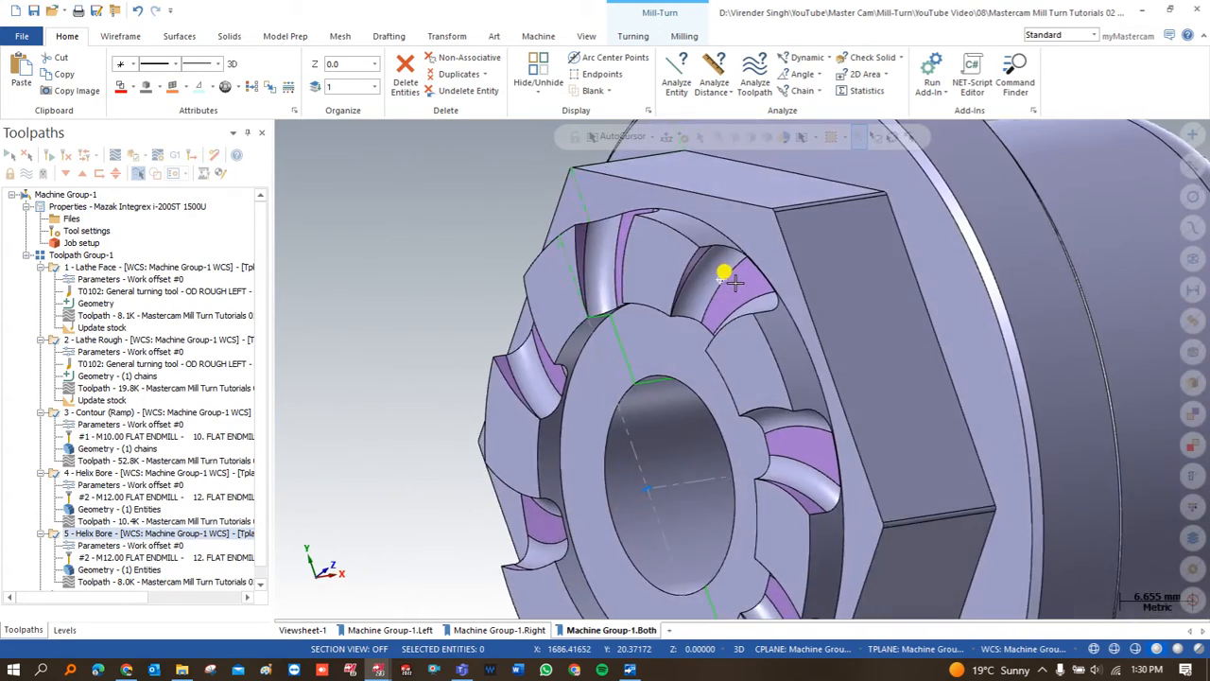
pyautogui.moveTo(722, 292); pyautogui.dragTo(729, 278, button='middle')
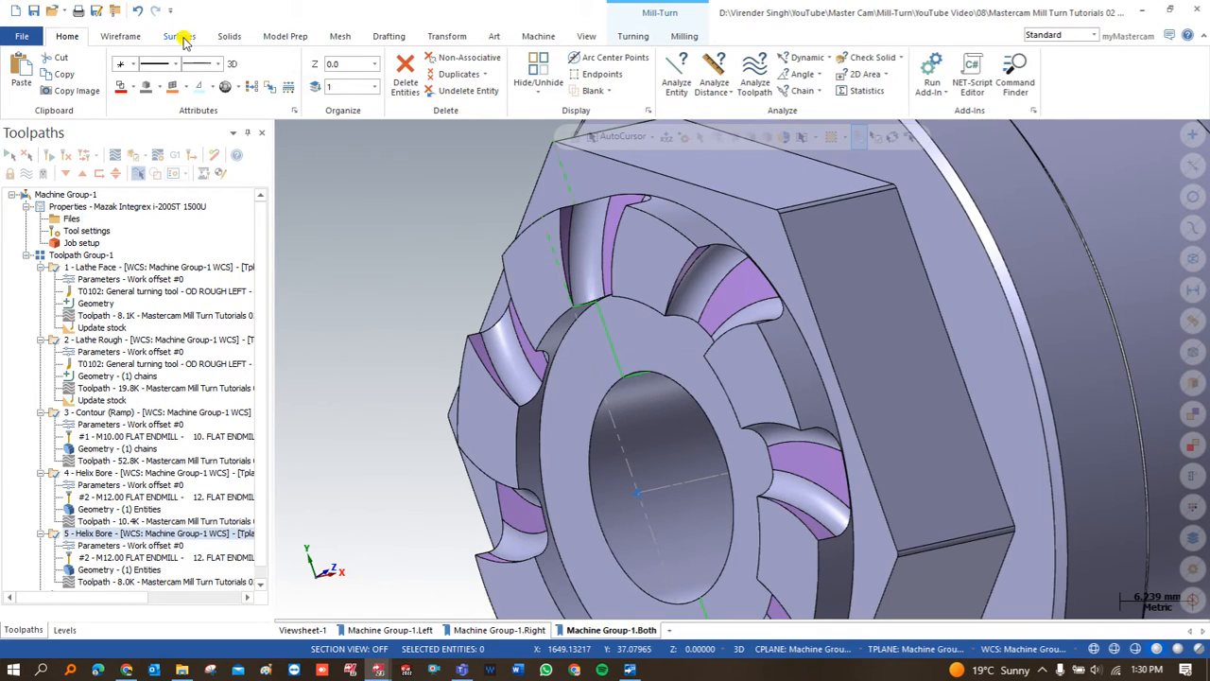
pyautogui.click(180, 37)
pyautogui.click(151, 74)
pyautogui.click(731, 314)
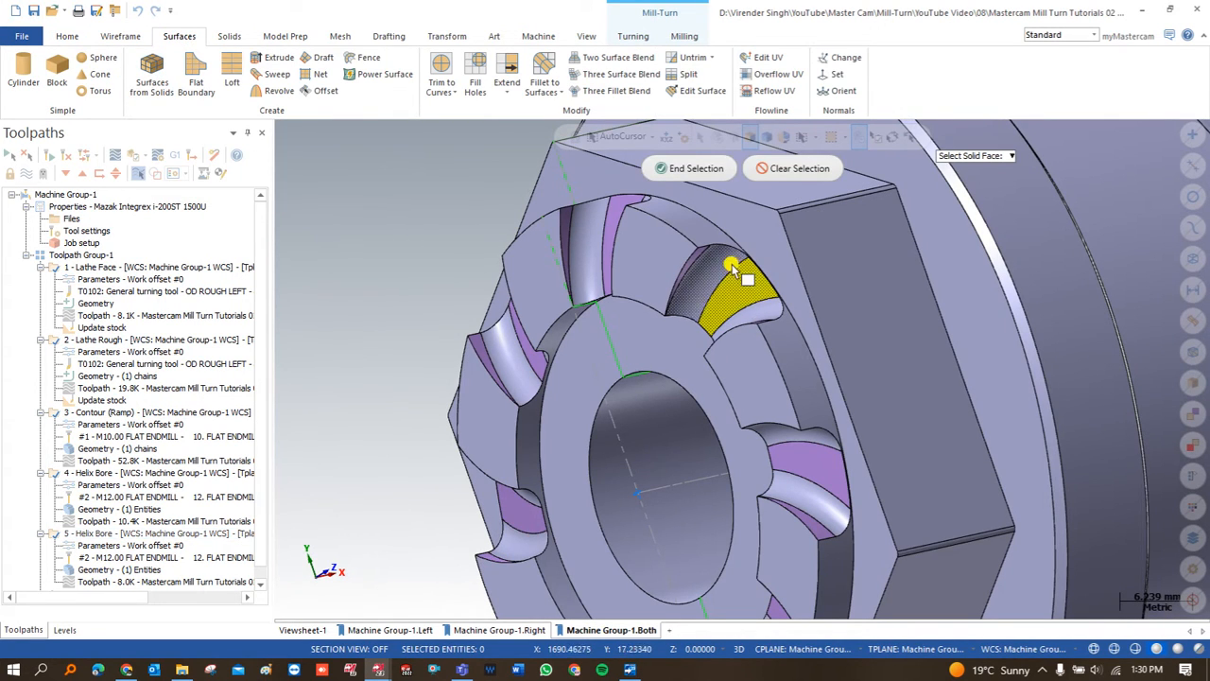
pyautogui.click(690, 168)
pyautogui.click(230, 161)
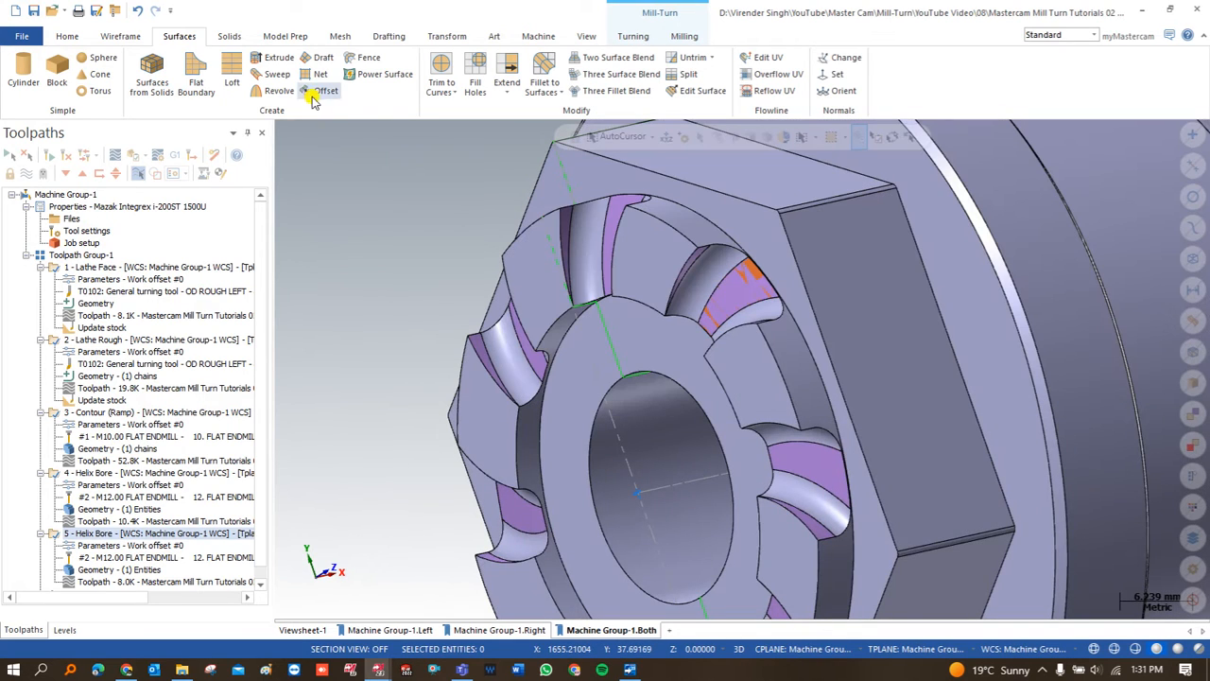
# Offset the new slot surface by 30 mm using the Move method, so that no original copy is kept.
pyautogui.click(316, 95)
pyautogui.click(735, 273)
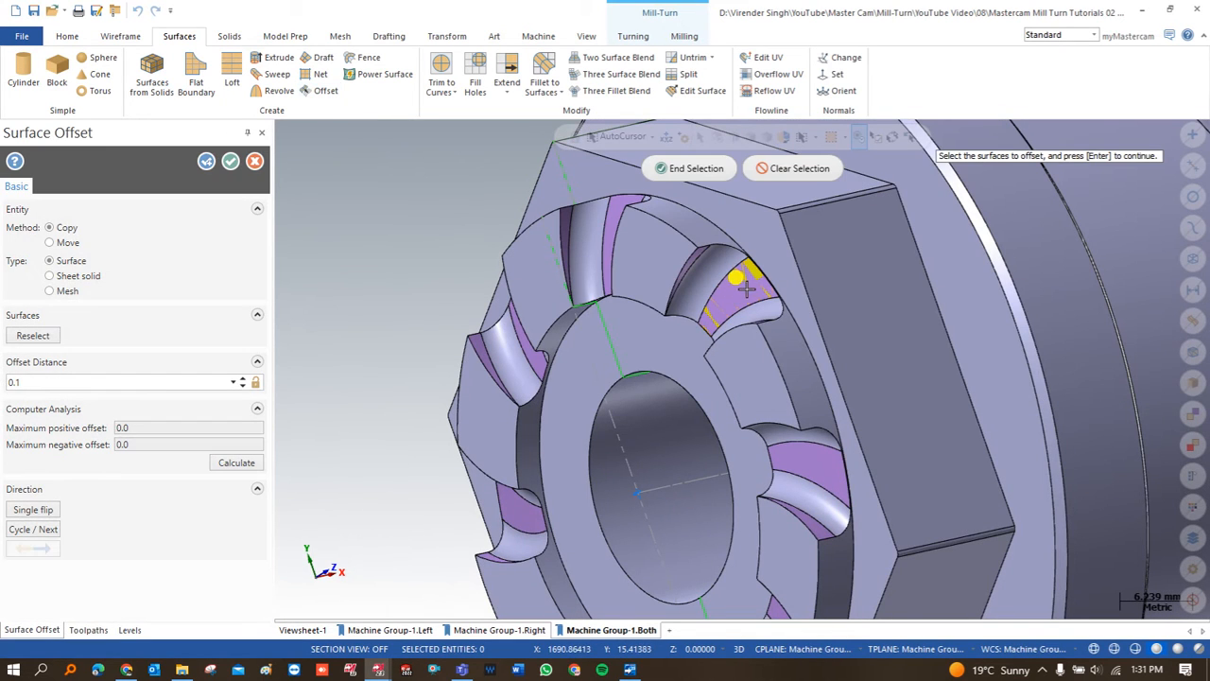
pyautogui.click(677, 168)
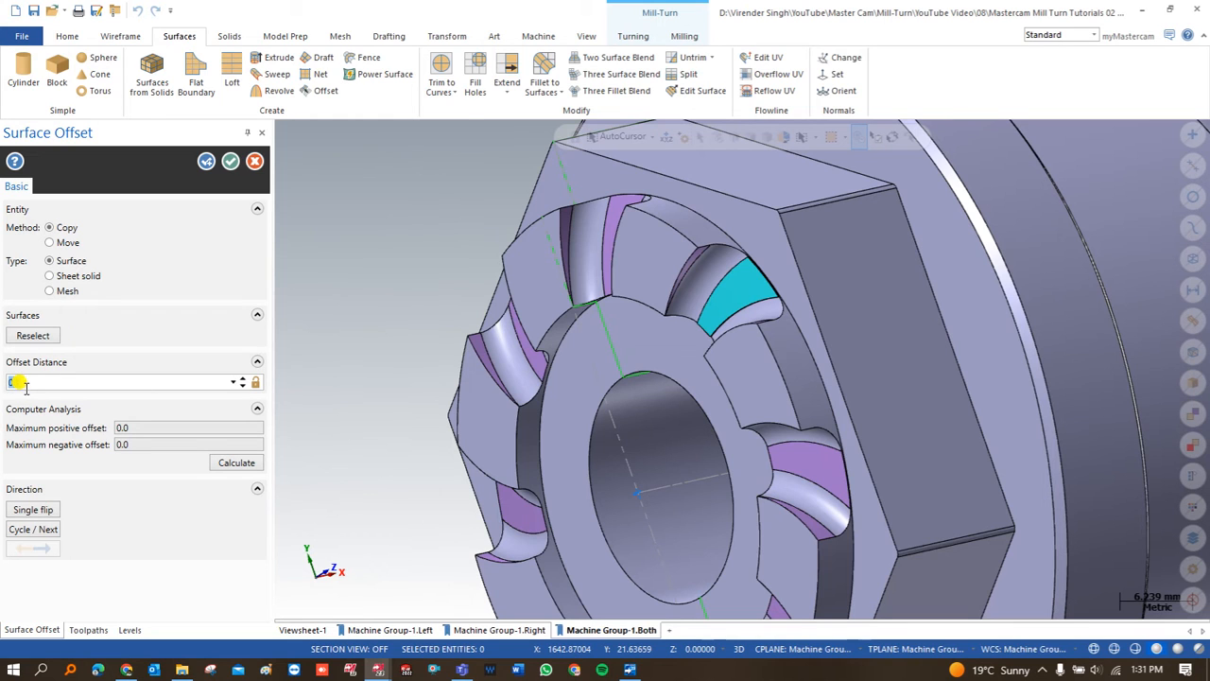
pyautogui.write('20')
pyautogui.press('Return')
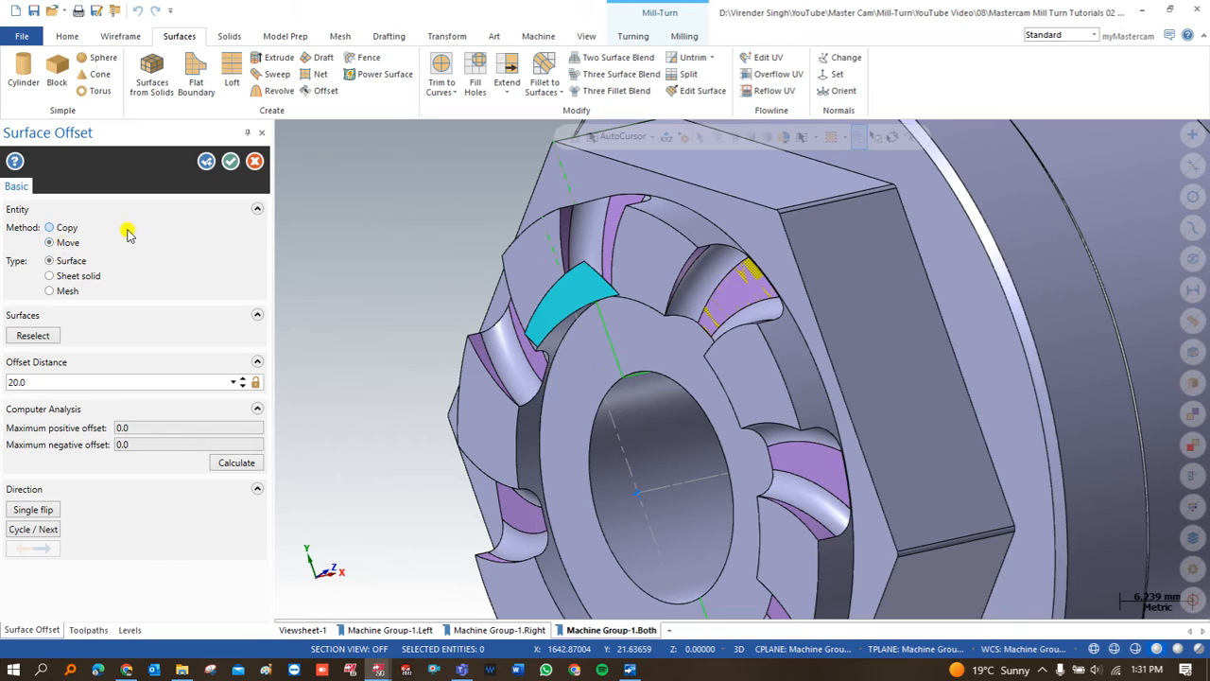
pyautogui.moveTo(32, 383); pyautogui.dragTo(2, 387)
pyautogui.write('30')
pyautogui.press('Return')
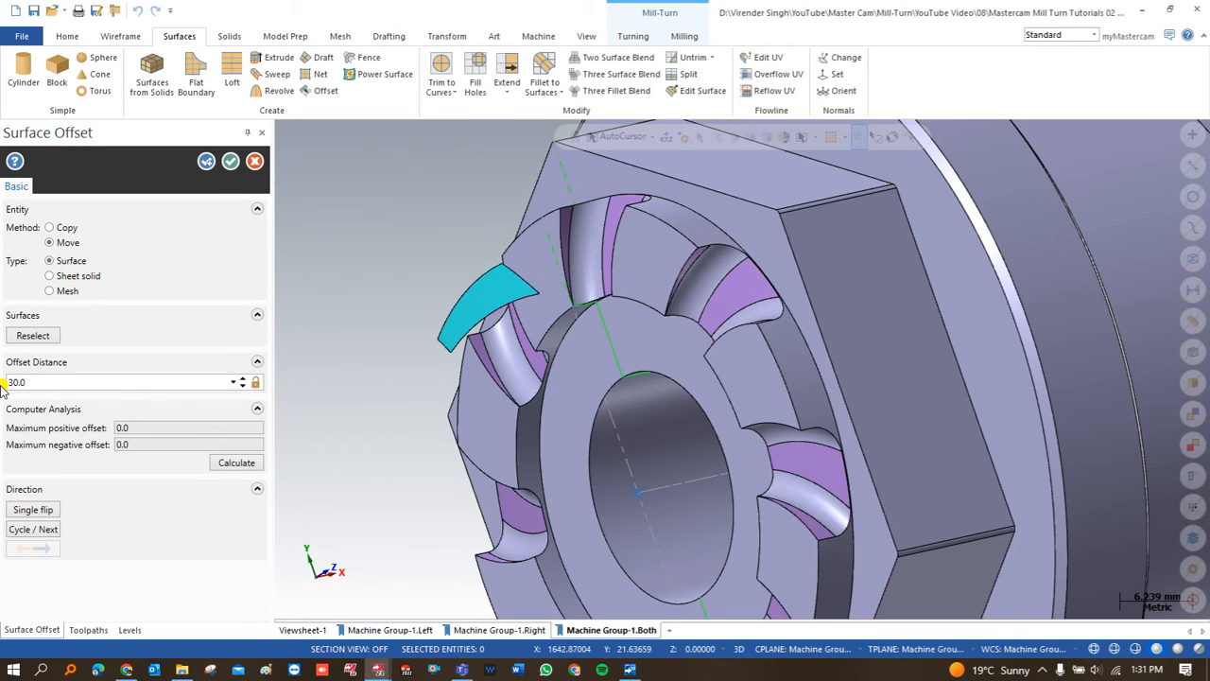
pyautogui.click(231, 161)
# Create flowline curves in the U direction on the offset surface, with the curve quantity defined by number.
pyautogui.moveTo(475, 369); pyautogui.dragTo(513, 334, button='middle')
pyautogui.scroll(2, 515, 337)
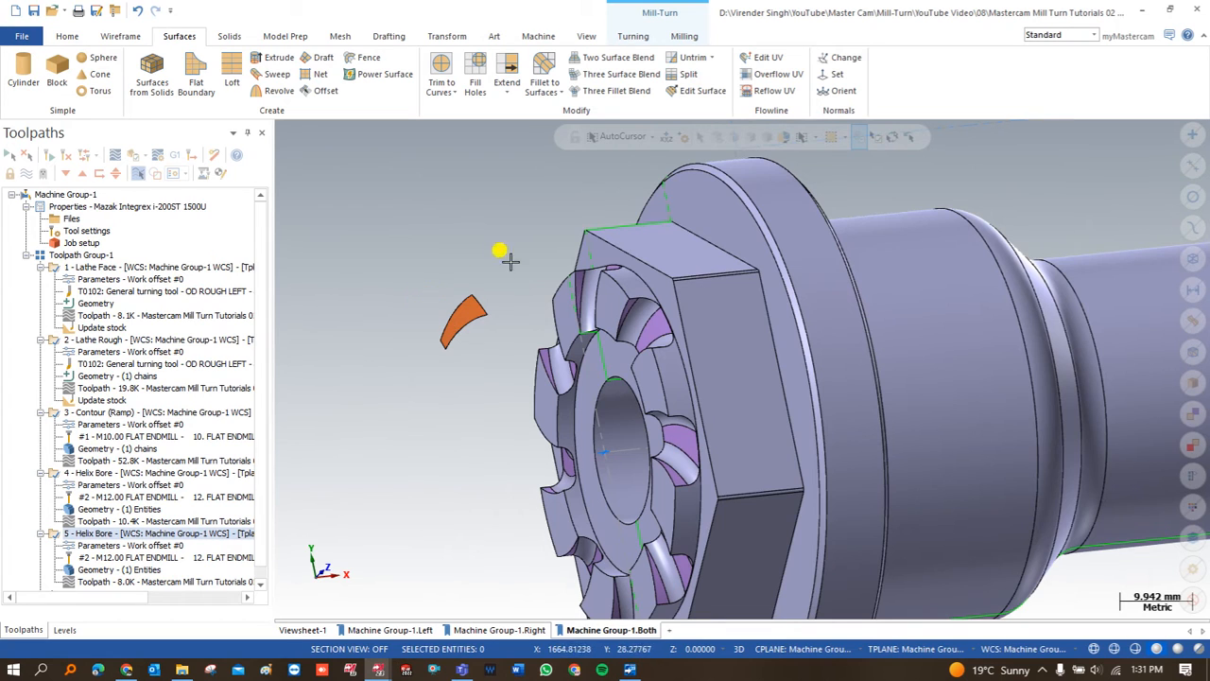
pyautogui.click(119, 37)
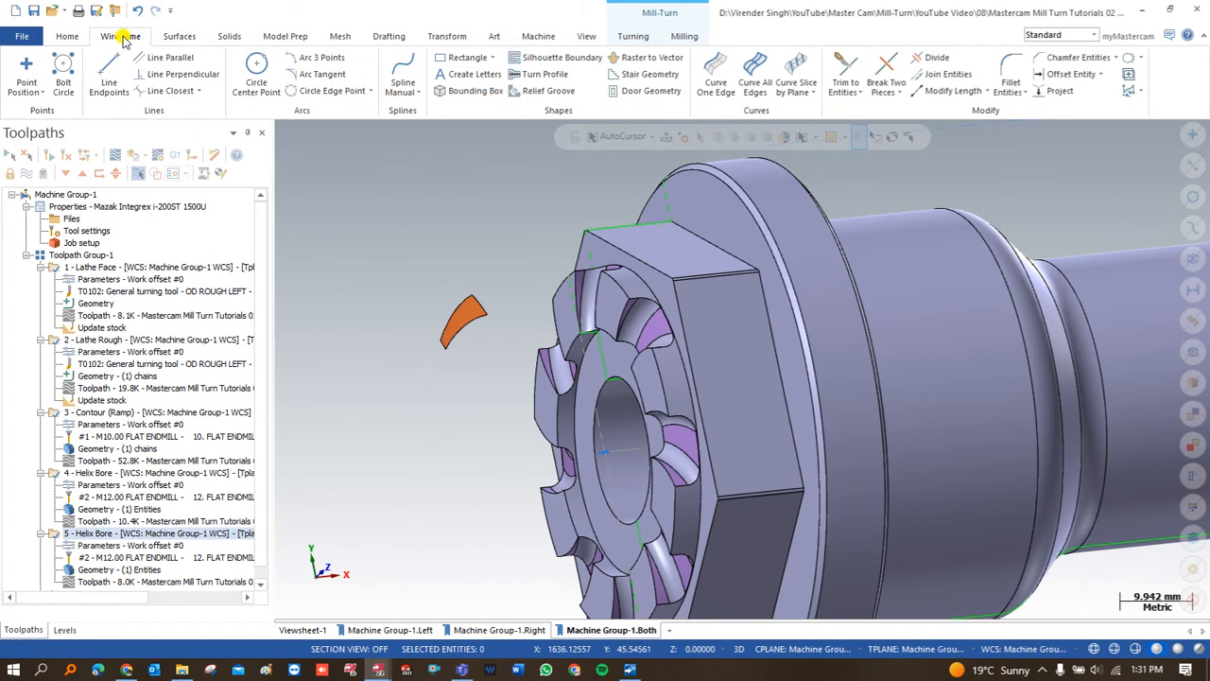
pyautogui.click(797, 83)
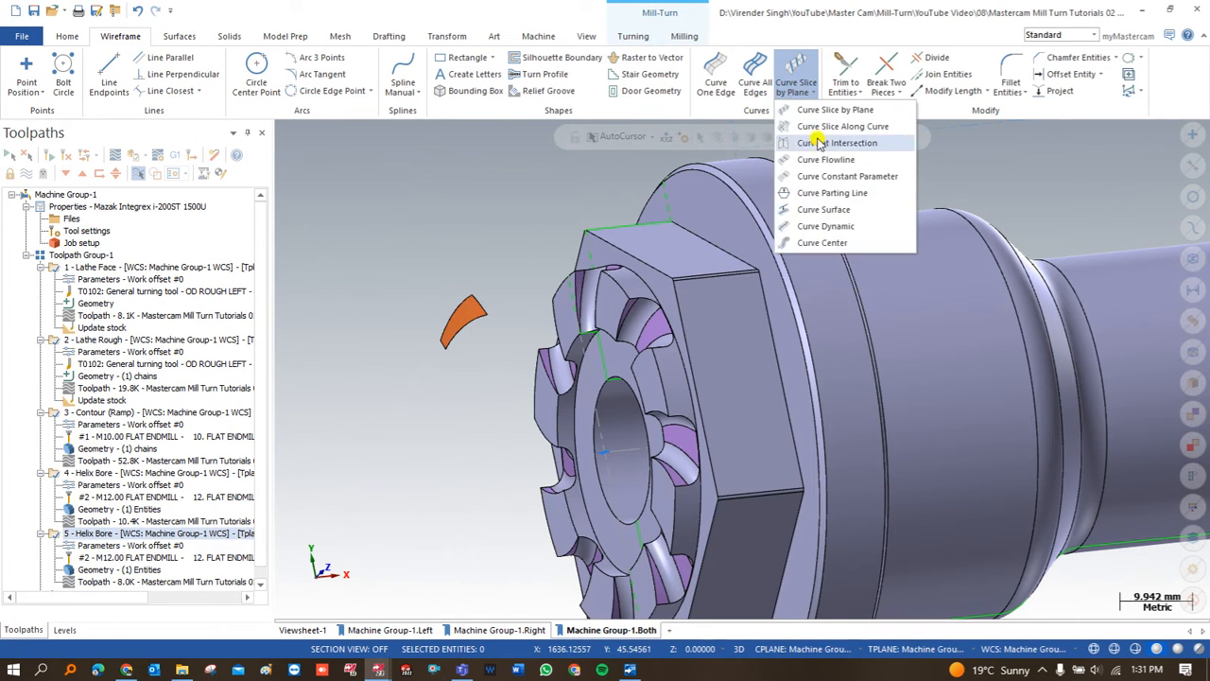
pyautogui.click(826, 161)
pyautogui.click(471, 310)
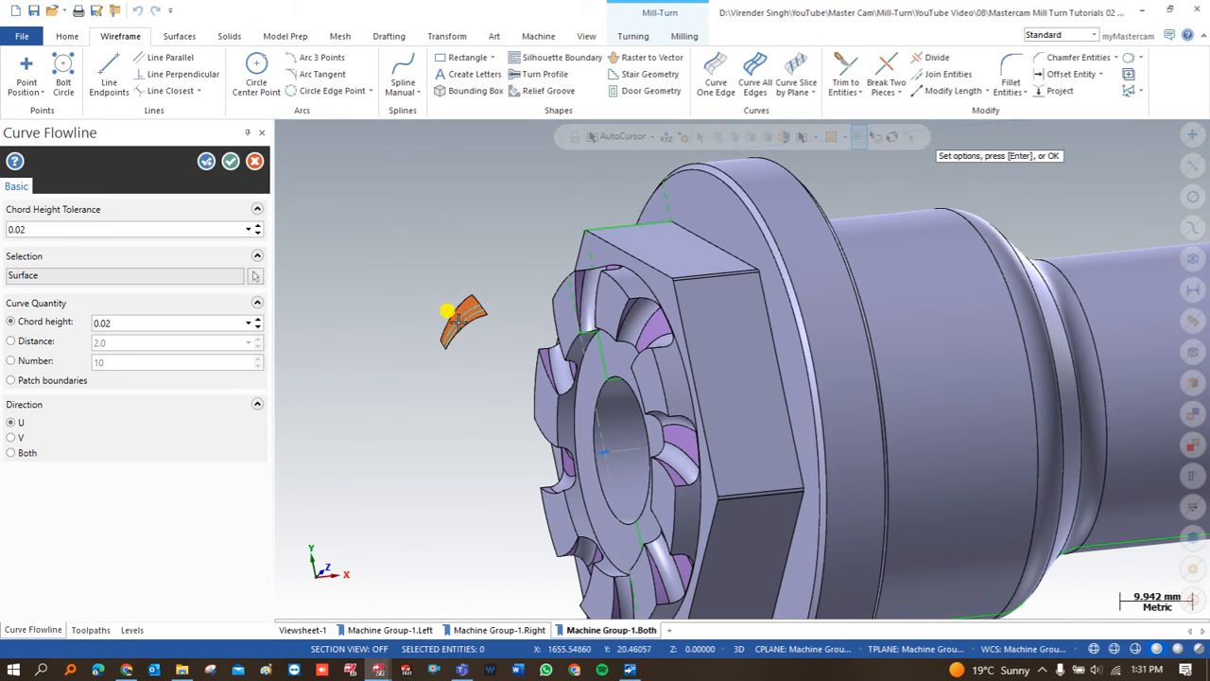
pyautogui.click(10, 361)
pyautogui.click(157, 364)
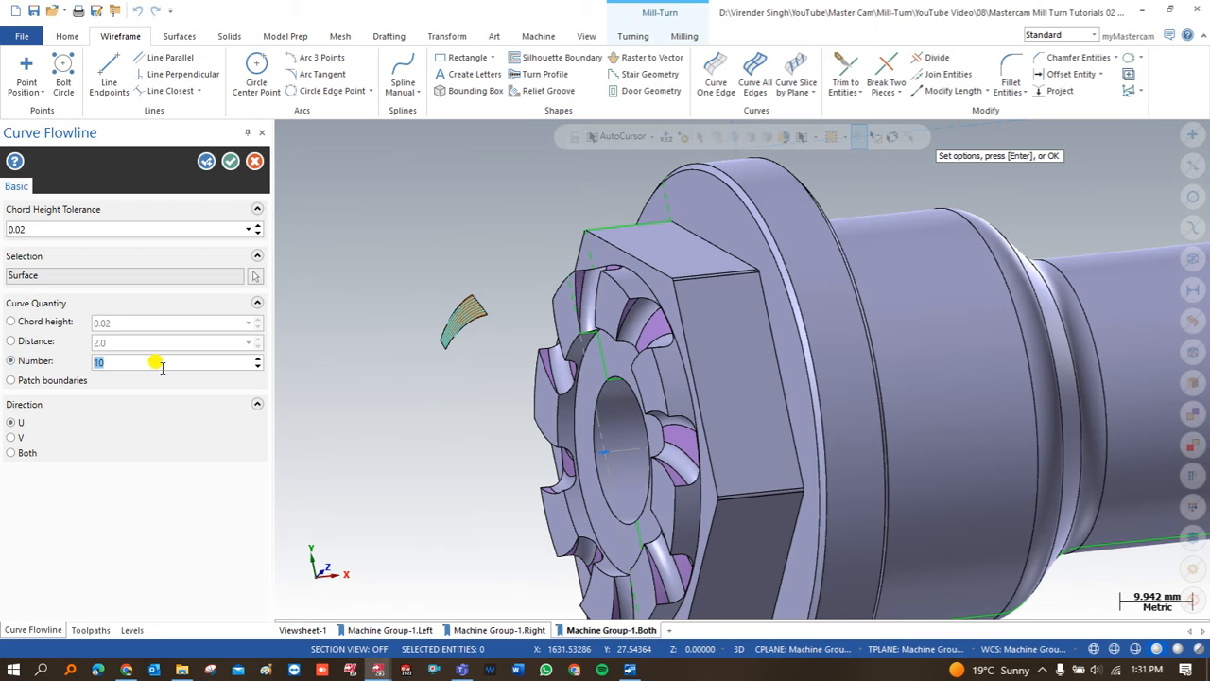
pyautogui.click(230, 162)
pyautogui.scroll(5, 432, 296)
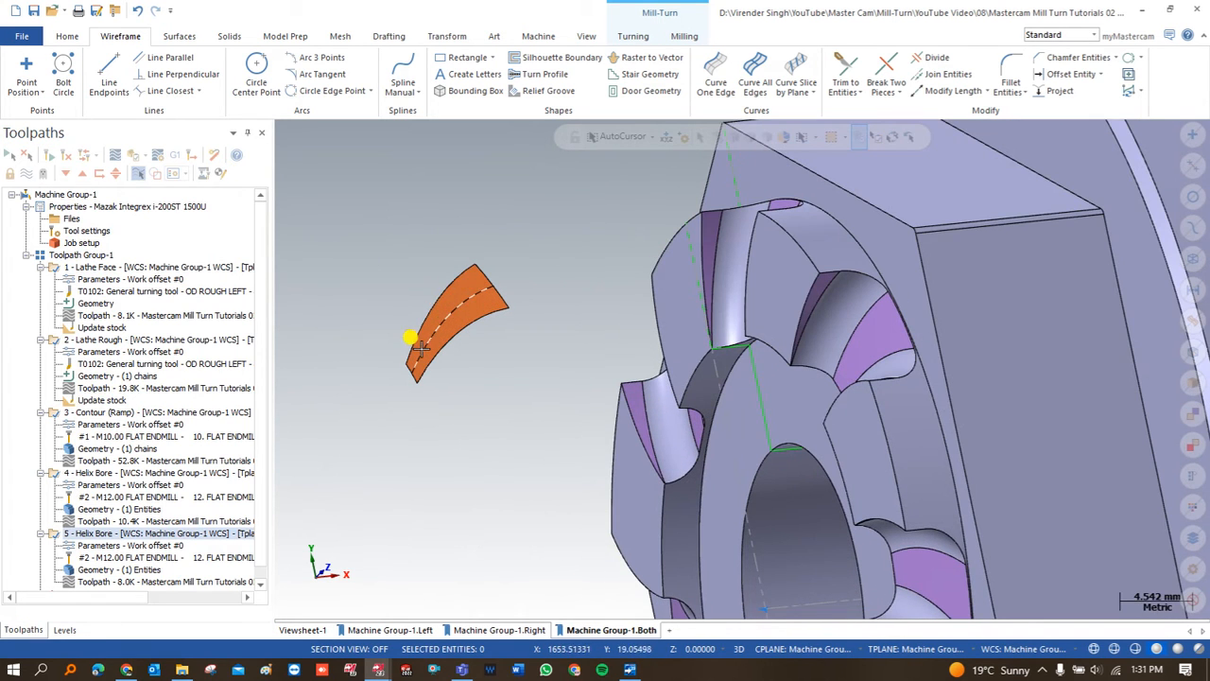
# Create curves on the two opposite side edges of one curved slot with Curve One Edge.
pyautogui.moveTo(561, 351); pyautogui.dragTo(578, 350, button='middle')
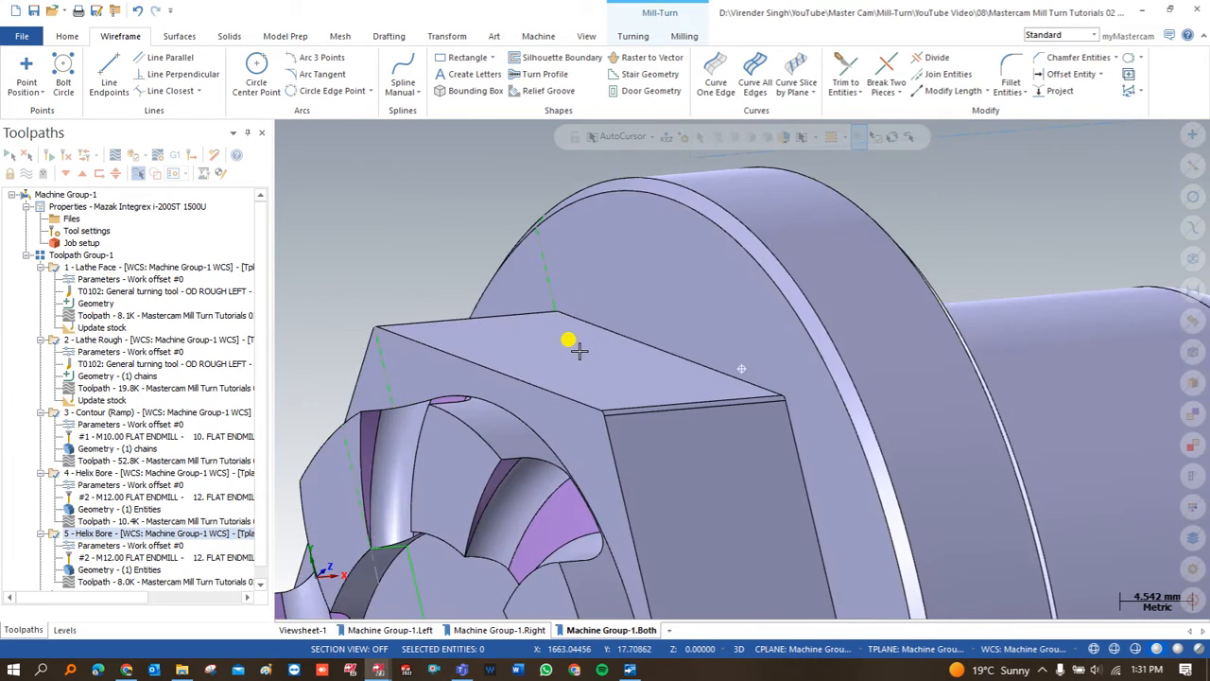
pyautogui.scroll(-5, 616, 308)
pyautogui.scroll(2, 551, 424)
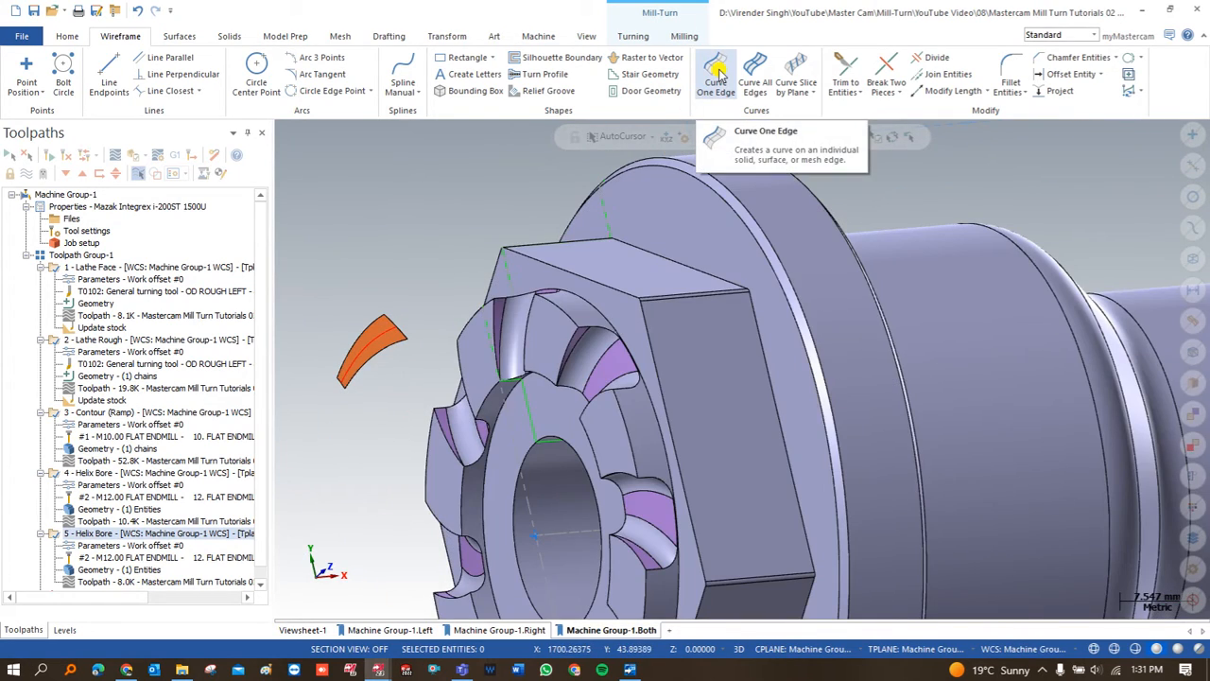
pyautogui.click(716, 72)
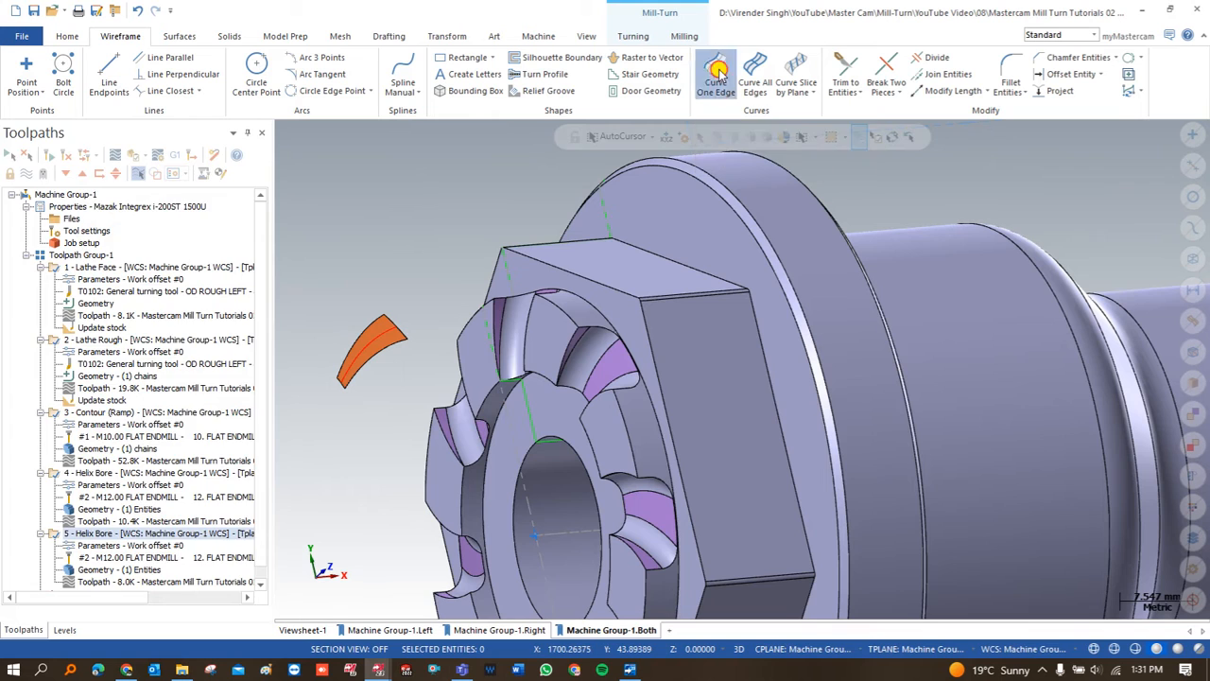
pyautogui.click(561, 350)
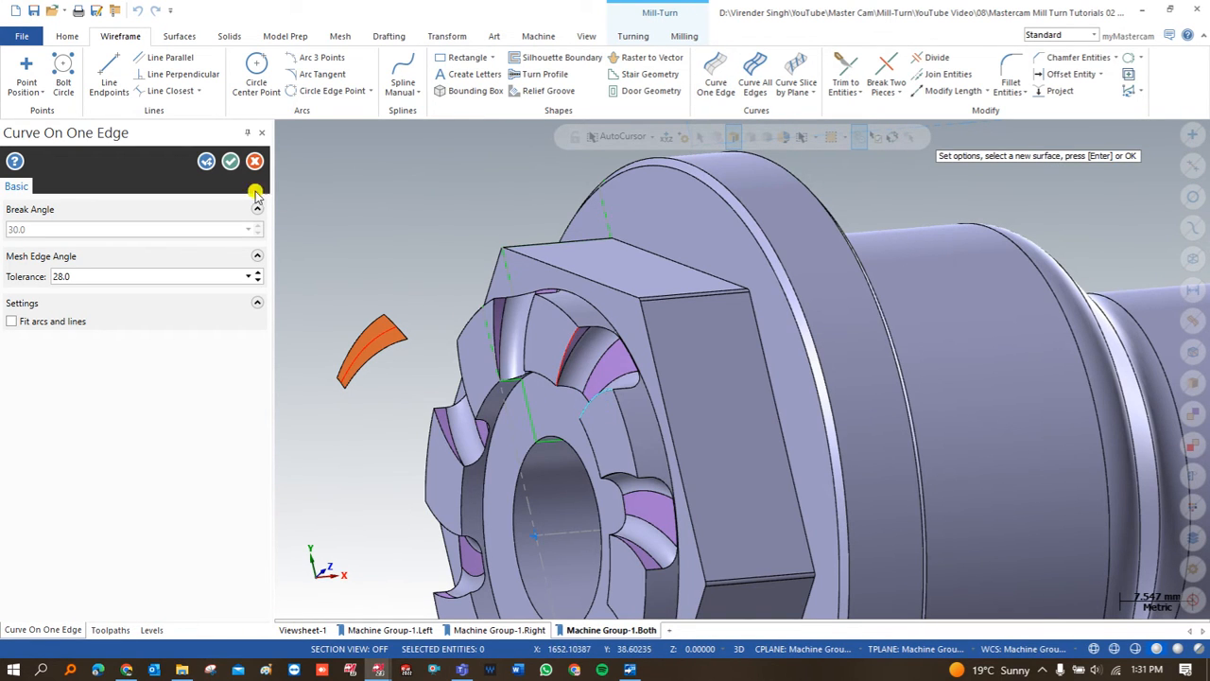
pyautogui.click(230, 161)
# Apply a thicker line width to the two new slot edge curves.
pyautogui.moveTo(528, 370); pyautogui.dragTo(531, 374, button='middle')
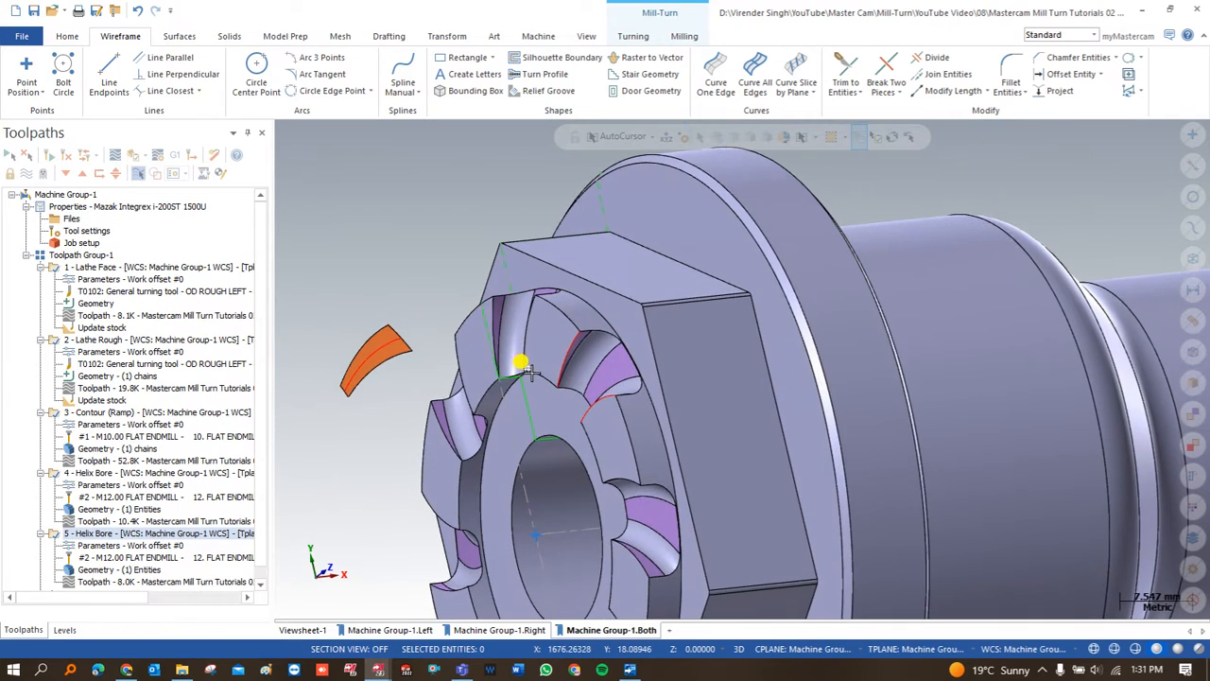
pyautogui.click(561, 366)
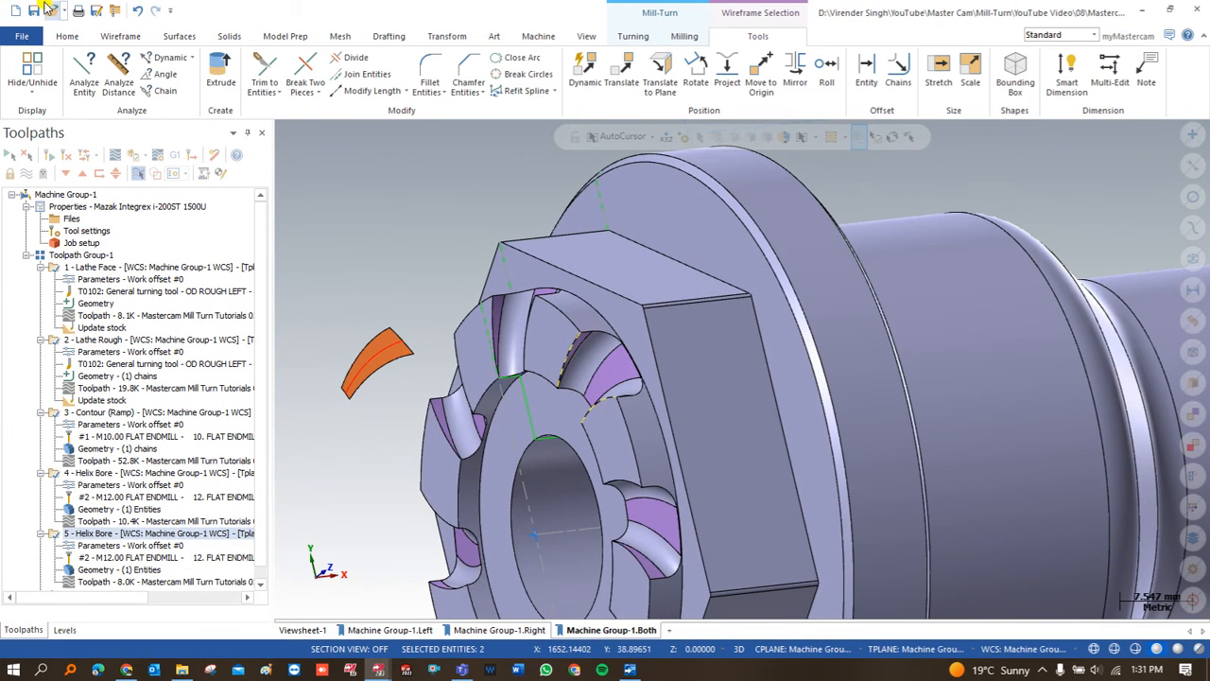
pyautogui.click(67, 36)
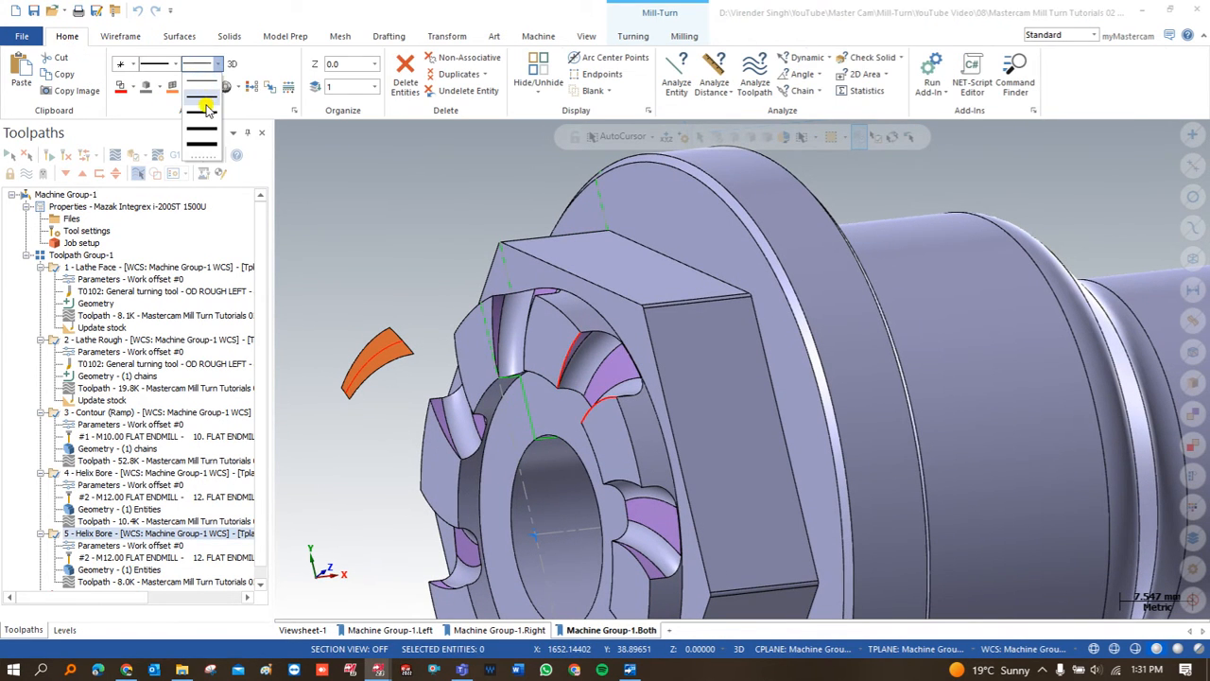
pyautogui.click(206, 101)
pyautogui.click(553, 362)
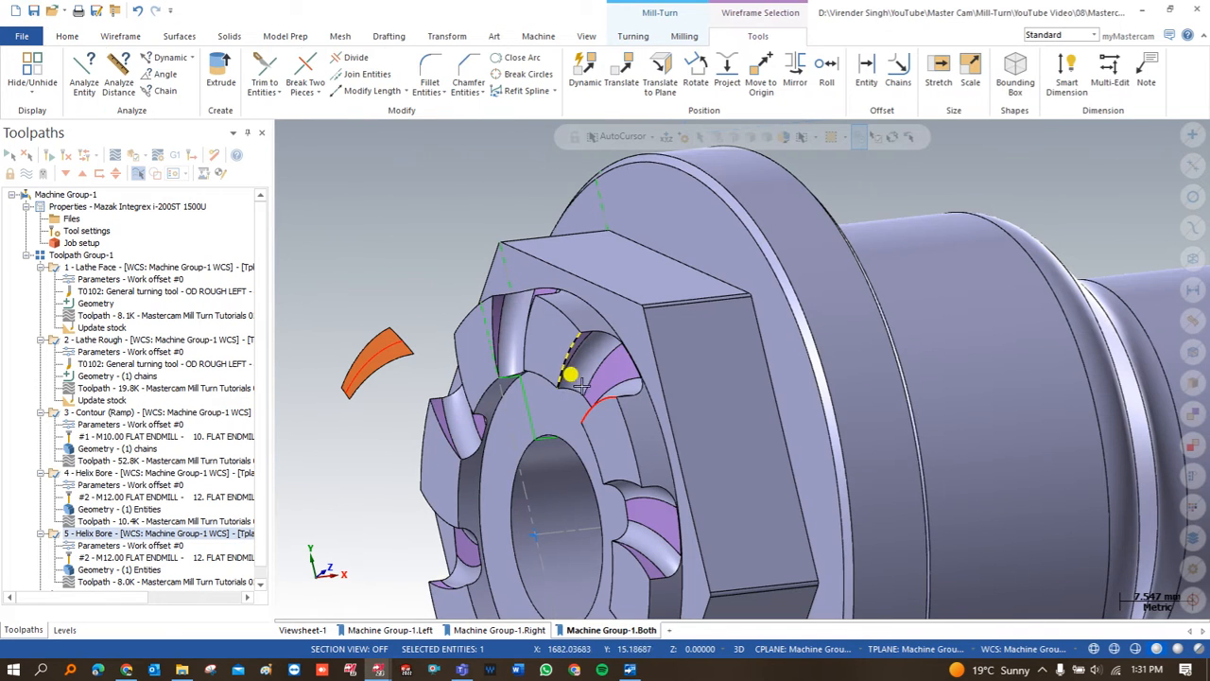
pyautogui.click(66, 36)
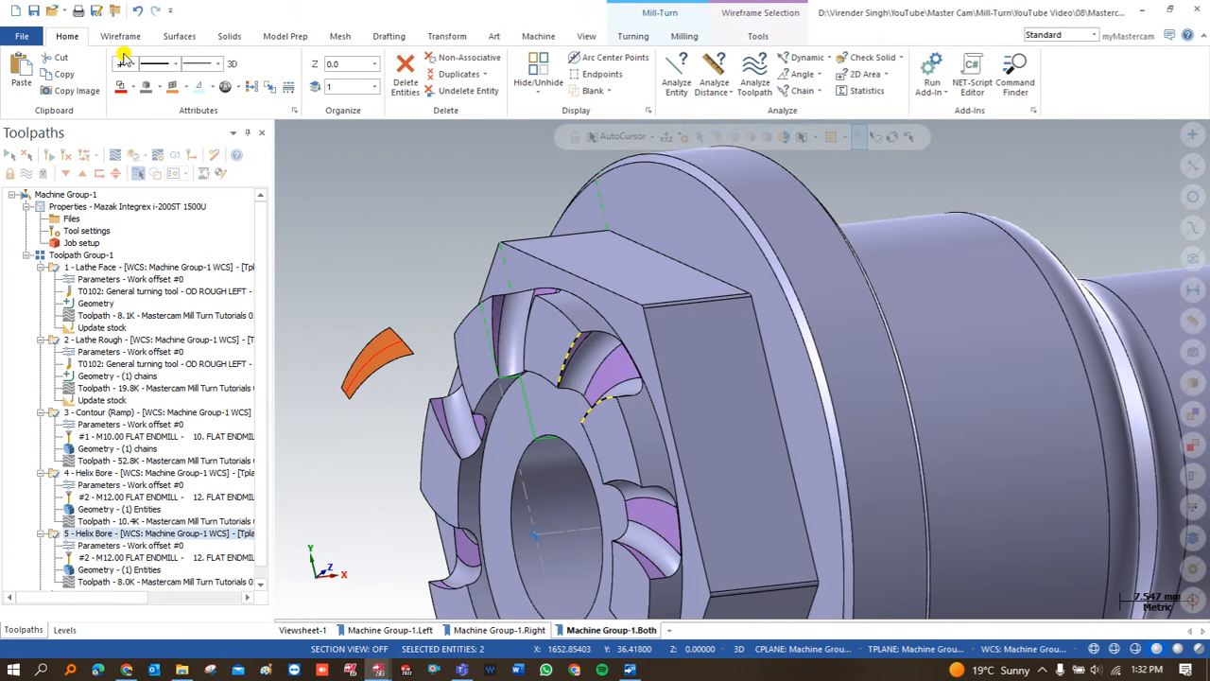
pyautogui.click(218, 64)
pyautogui.click(206, 101)
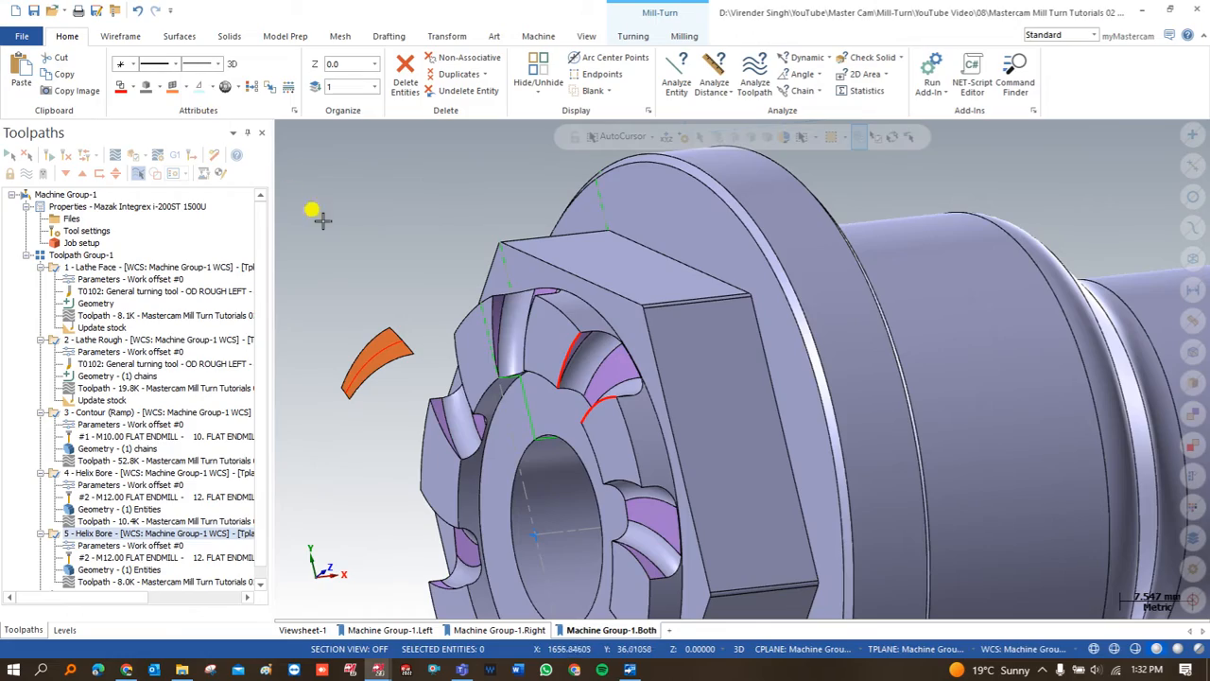
# Start a new Unified multiaxis milling toolpath for the curved slot.
pyautogui.moveTo(510, 375); pyautogui.dragTo(565, 373, button='middle')
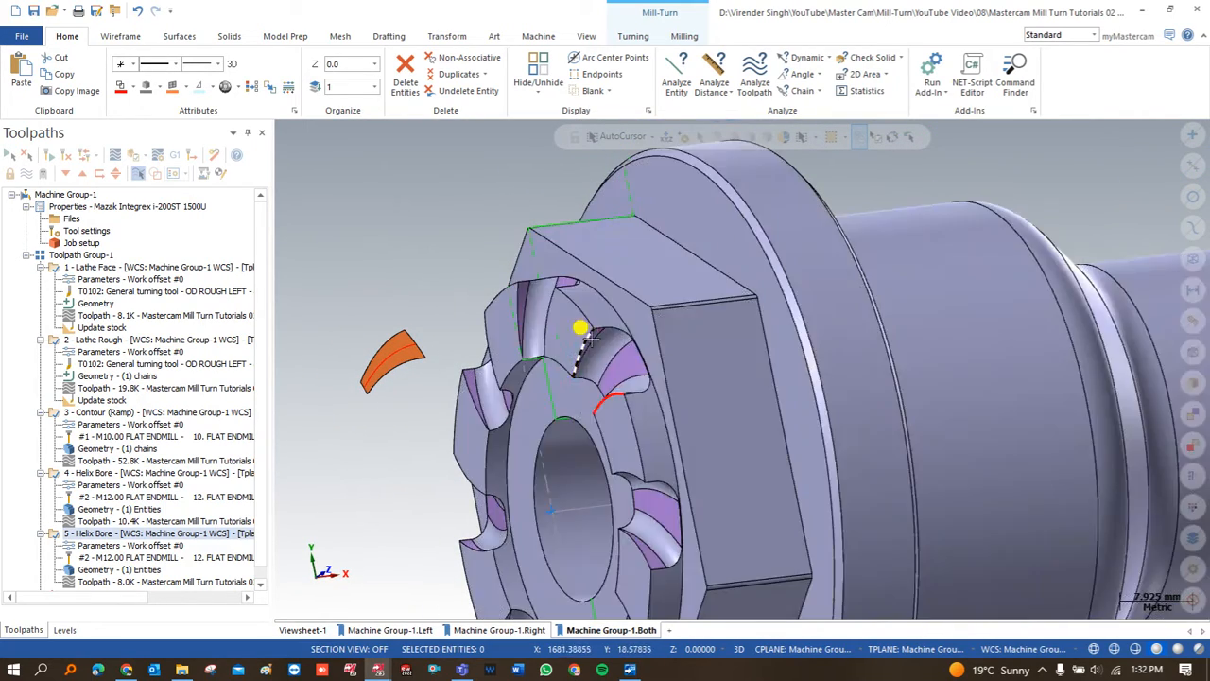
pyautogui.click(584, 333)
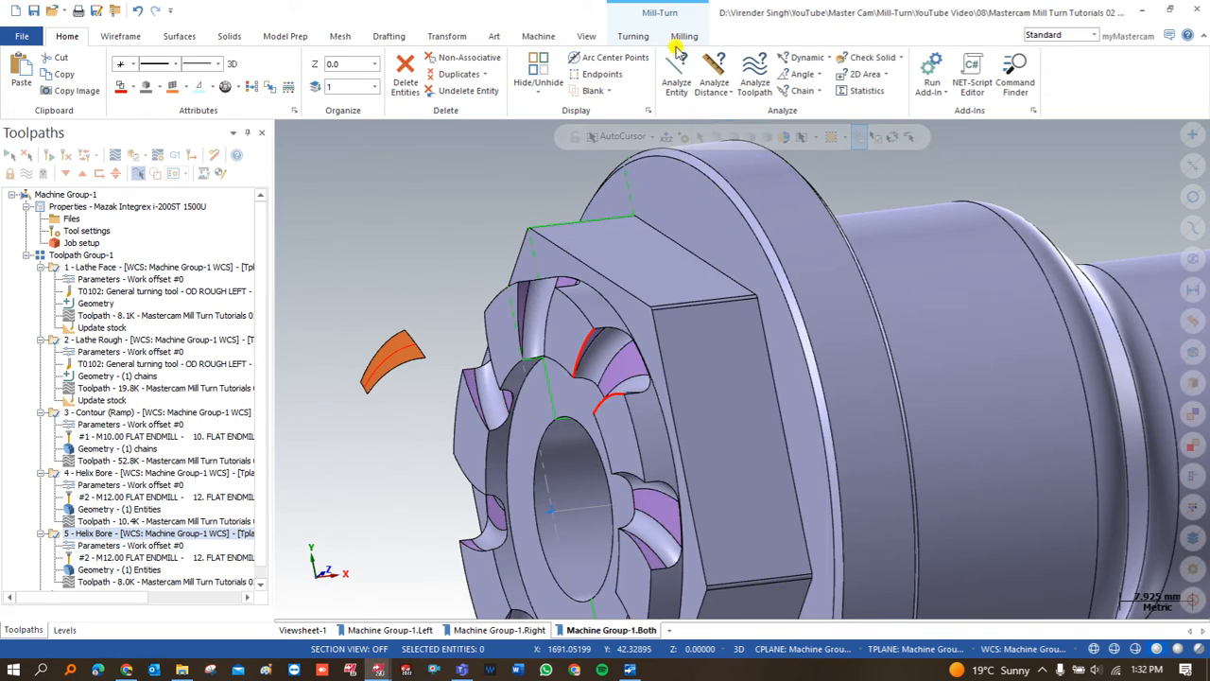
pyautogui.click(683, 37)
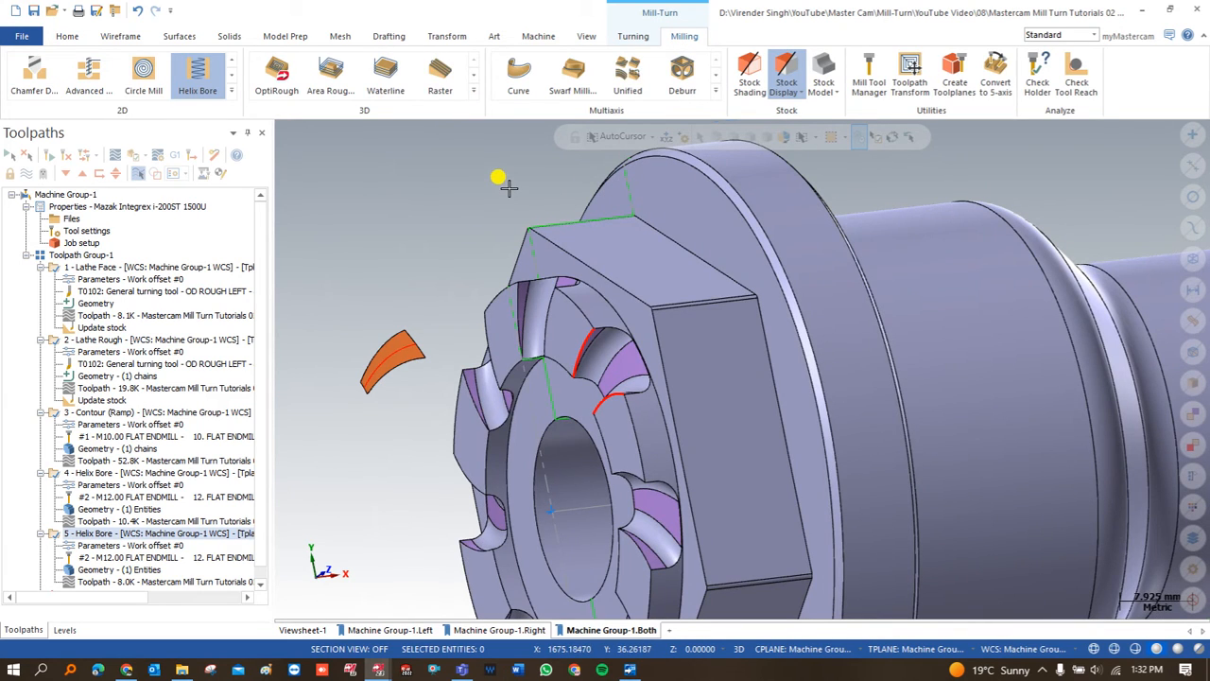
pyautogui.click(582, 331)
pyautogui.click(612, 397)
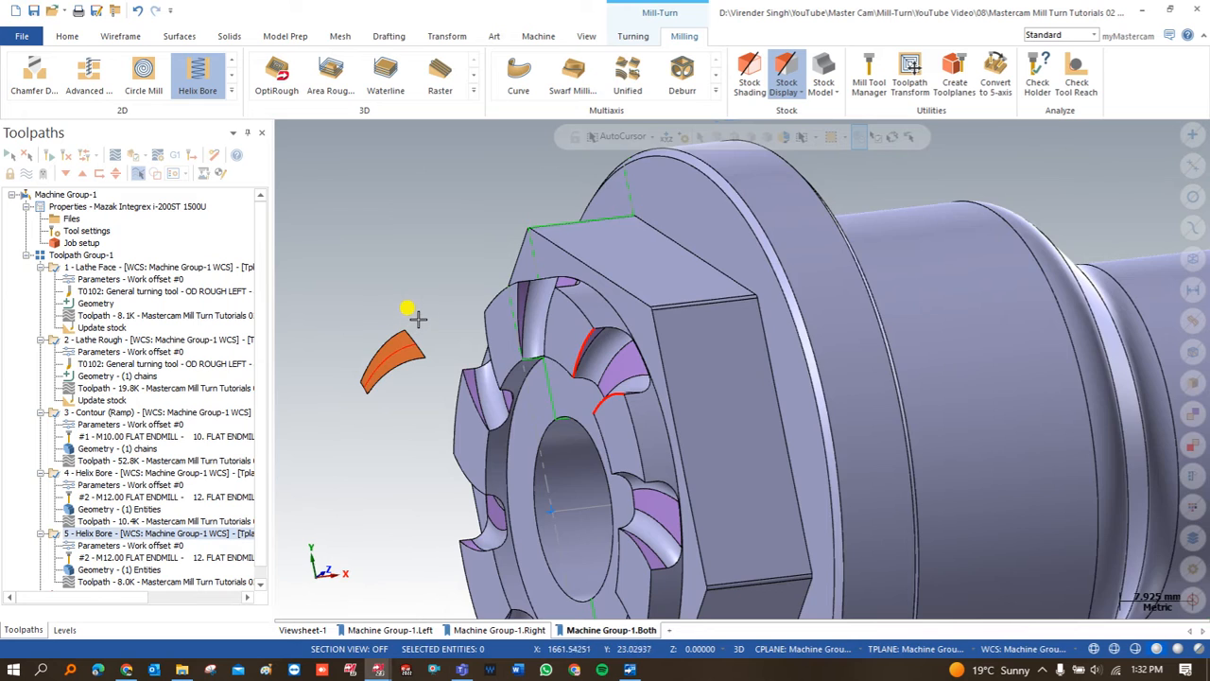
pyautogui.scroll(-2, 432, 278)
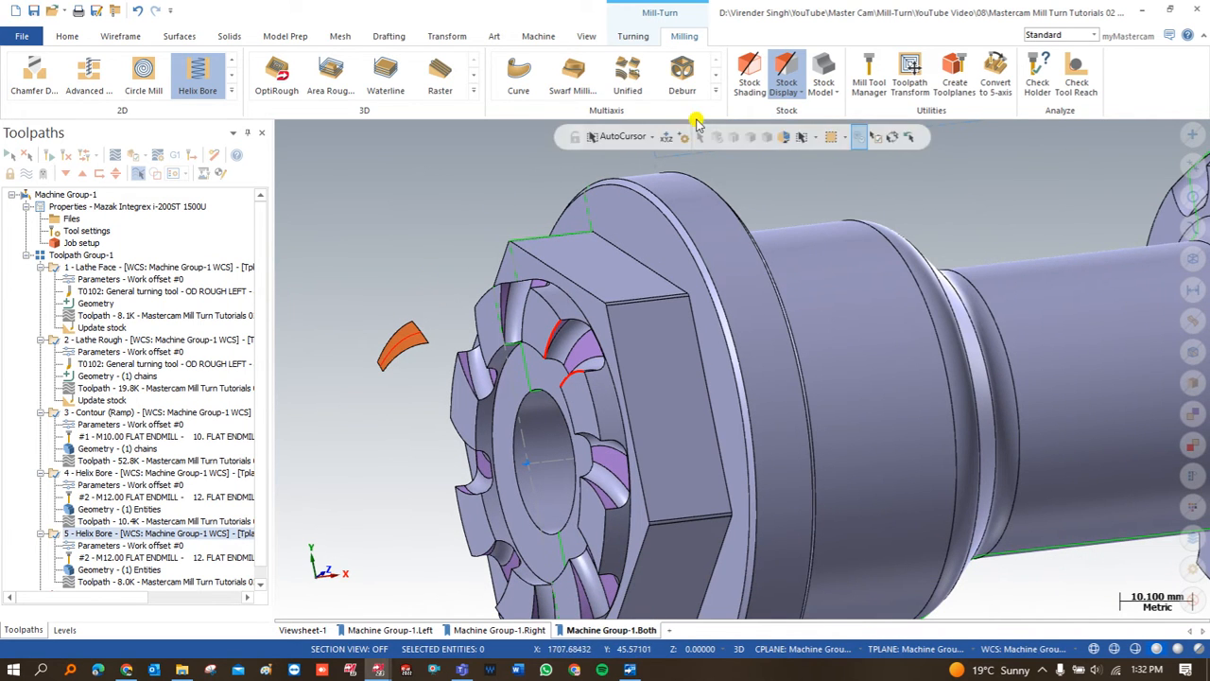
pyautogui.click(717, 92)
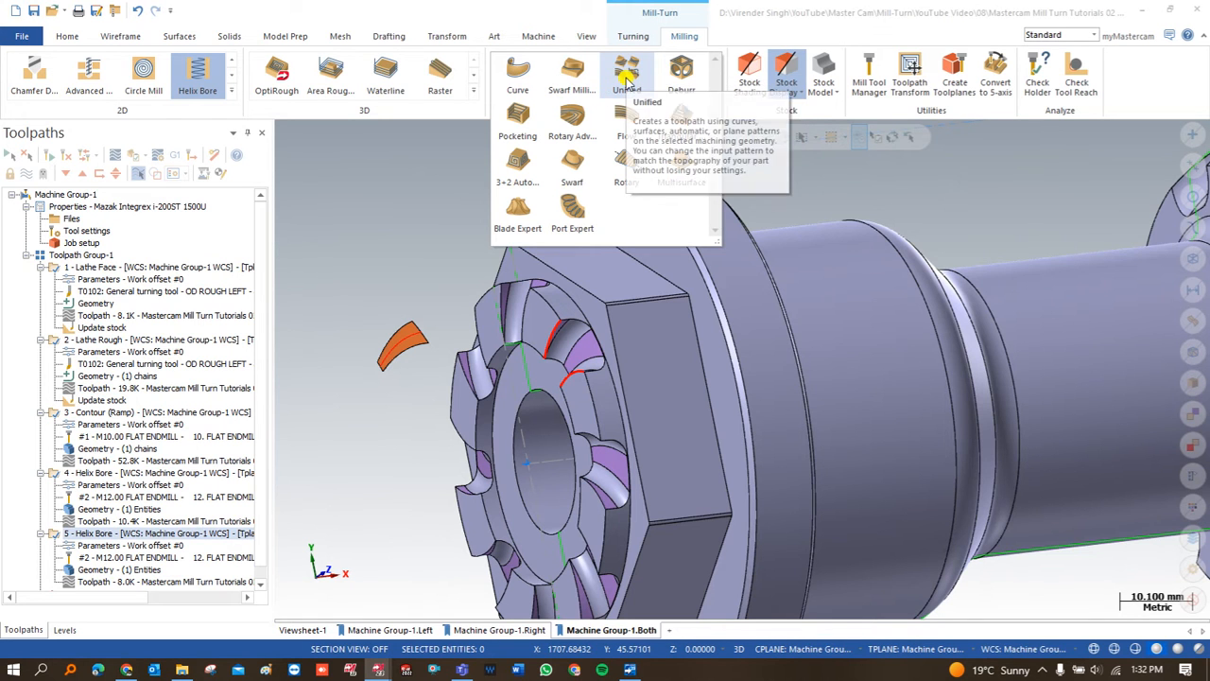
pyautogui.click(628, 81)
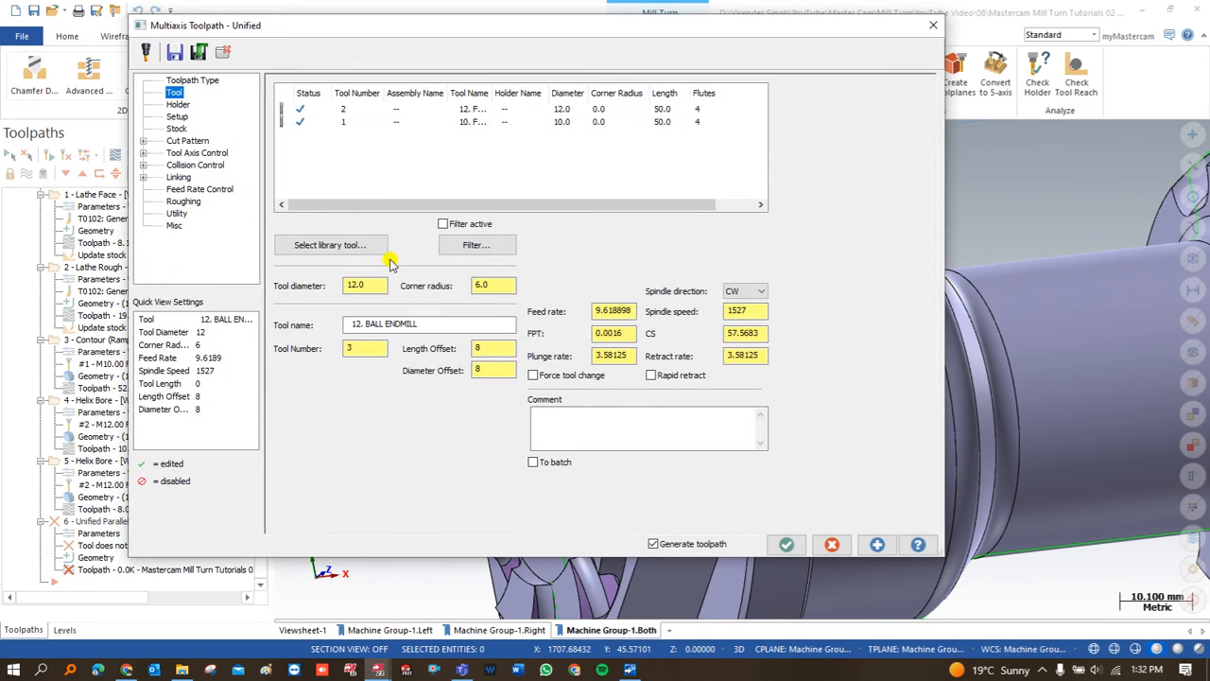
# Choose the 3 mm ball endmill from the tool library and set the axis combination to Upper Right.
pyautogui.click(348, 245)
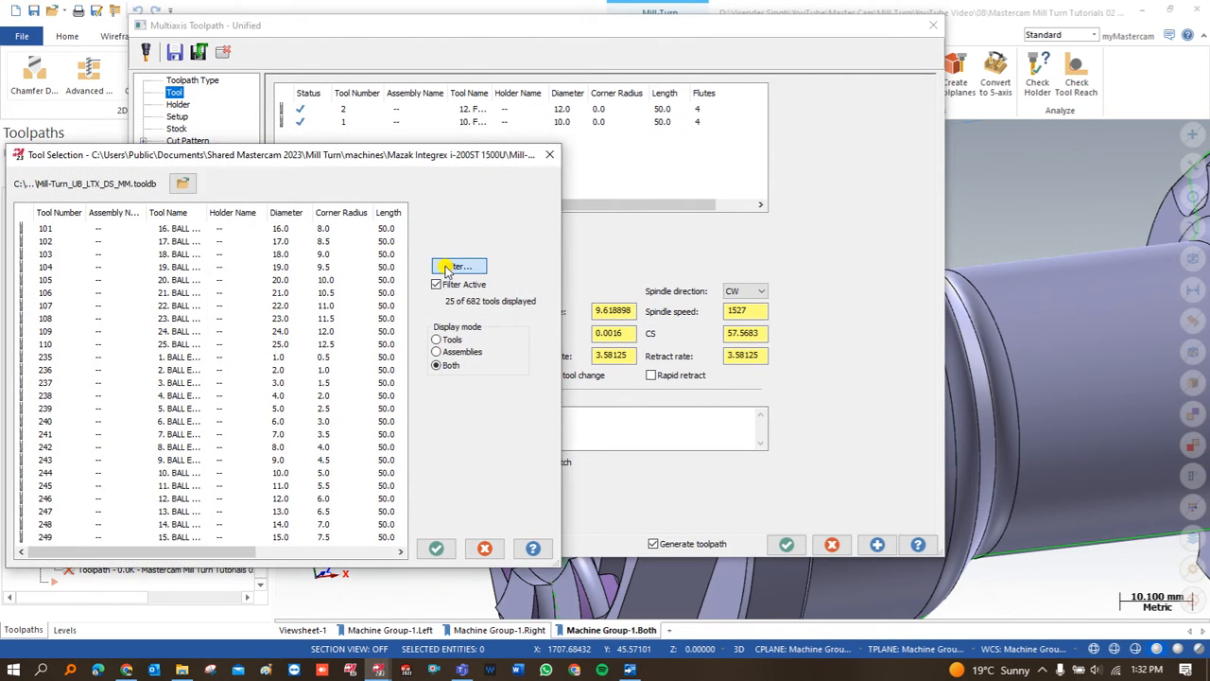
pyautogui.click(456, 267)
pyautogui.press('Escape')
pyautogui.doubleClick(257, 384)
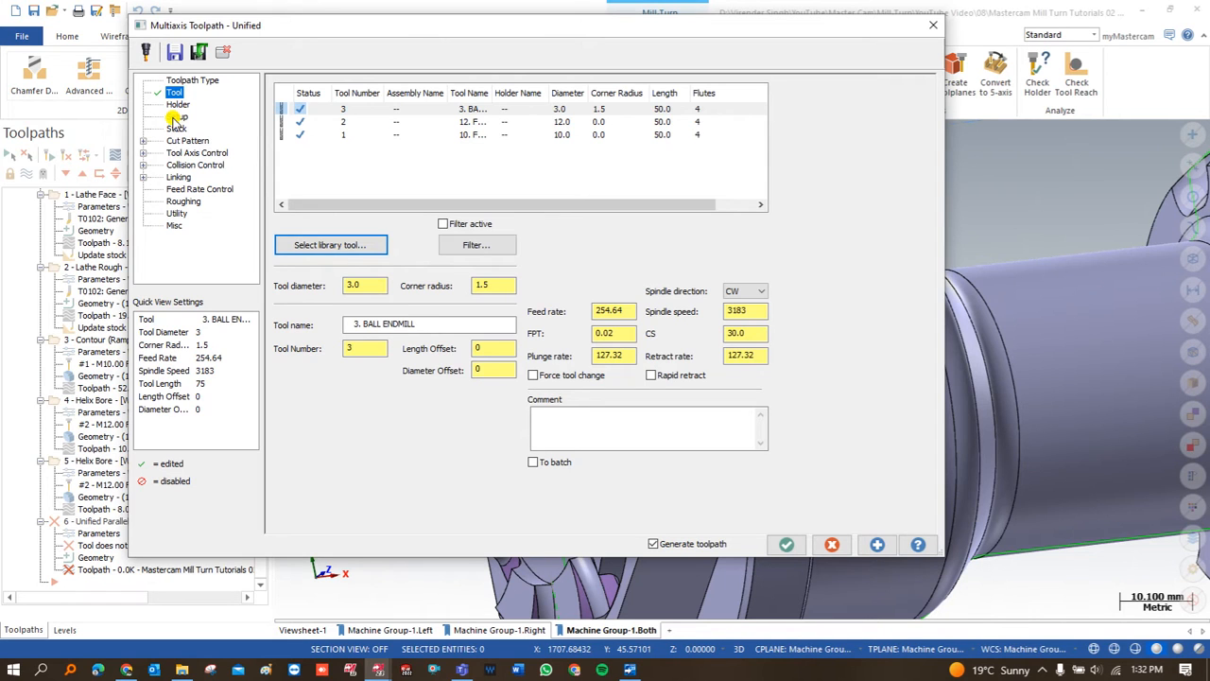
pyautogui.click(177, 117)
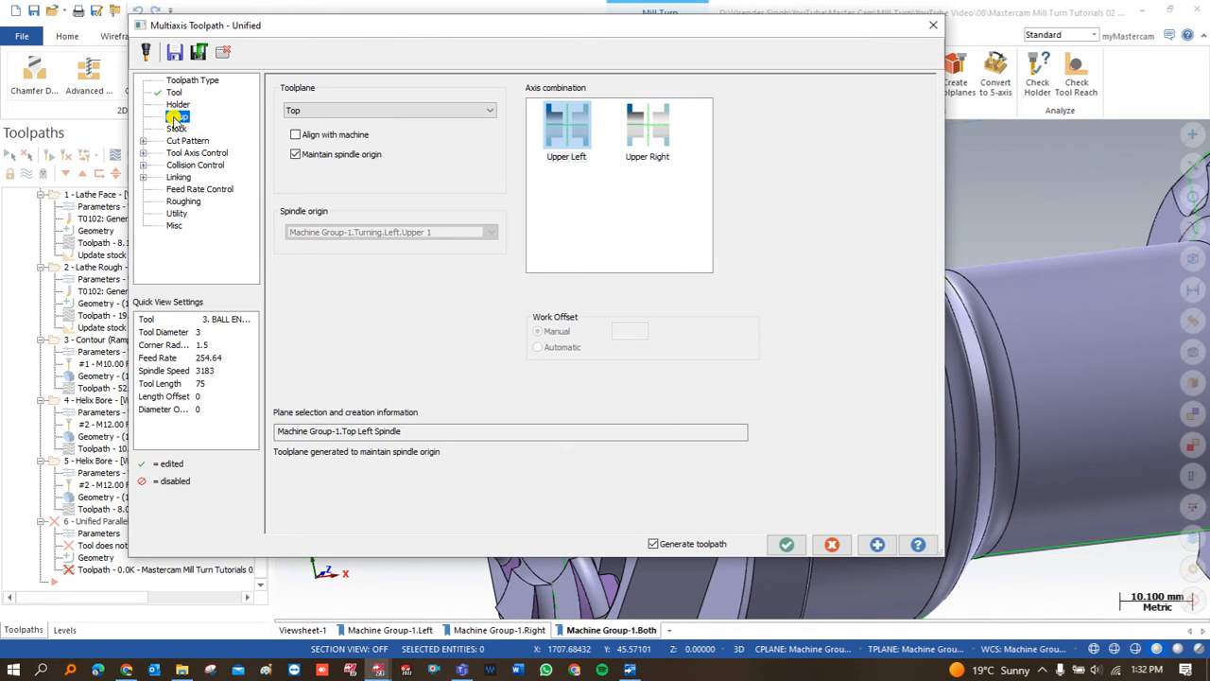
pyautogui.click(639, 132)
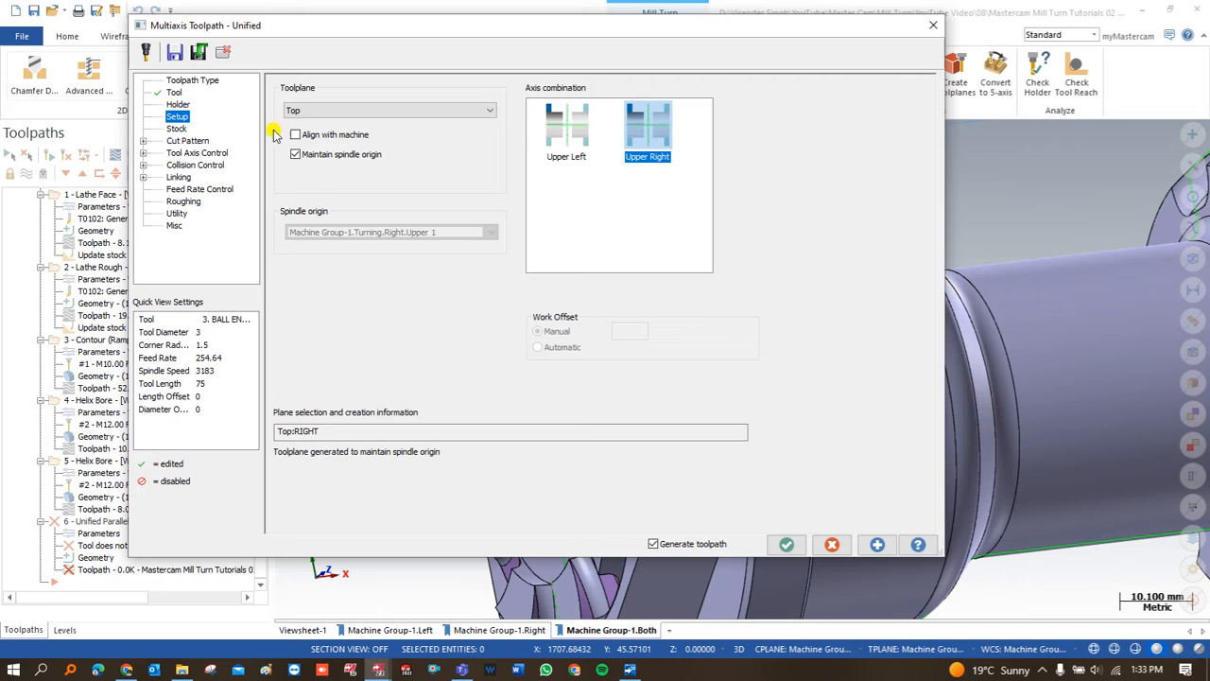
# Add a Guide curve to the cut pattern, using the edge curve beside the slot's rounded wall.
pyautogui.click(188, 139)
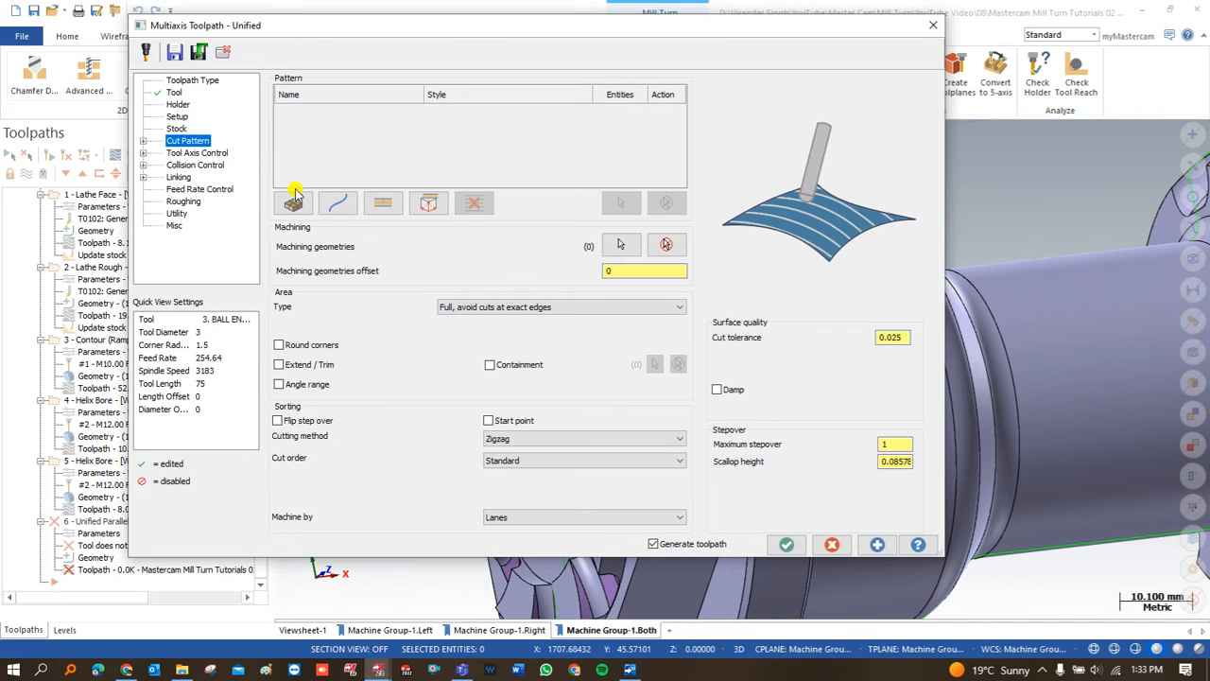
pyautogui.click(340, 204)
pyautogui.click(620, 202)
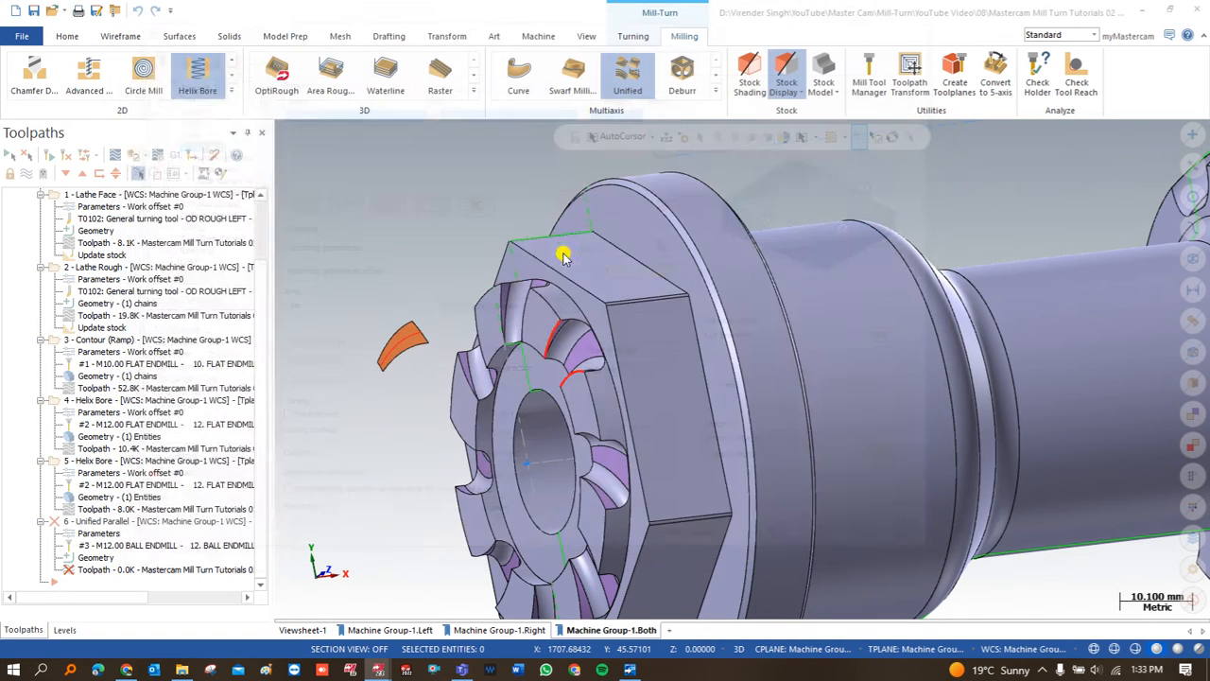
pyautogui.click(144, 124)
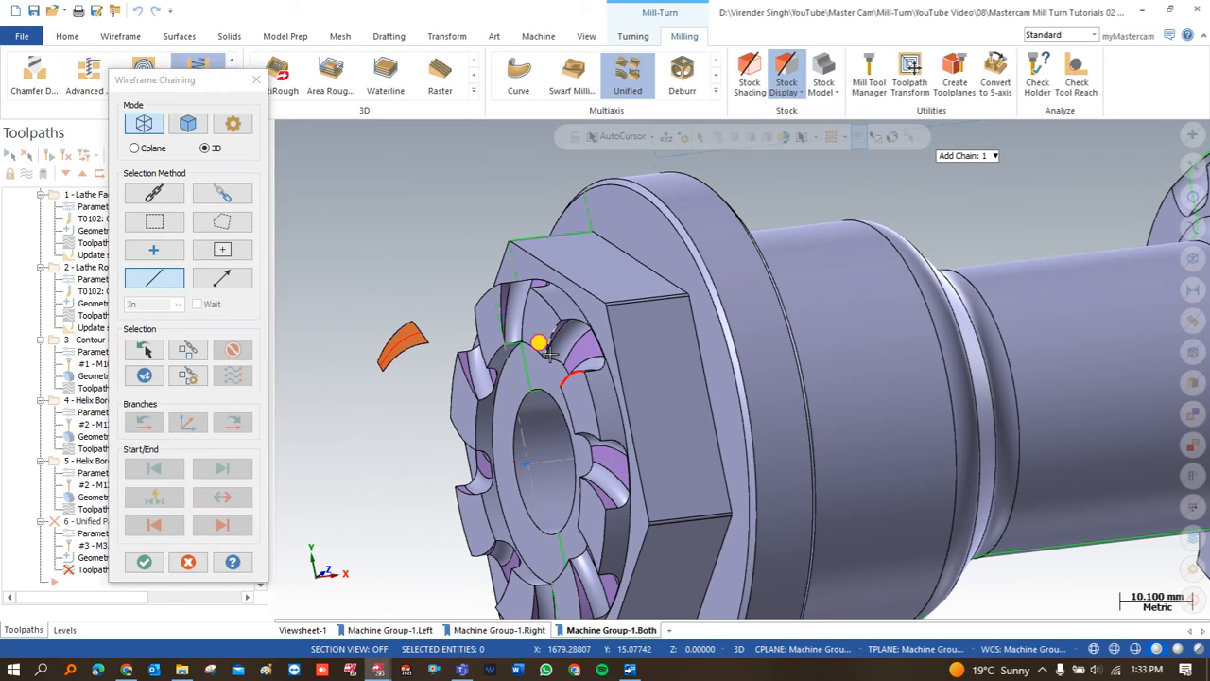
pyautogui.click(541, 342)
pyautogui.click(145, 564)
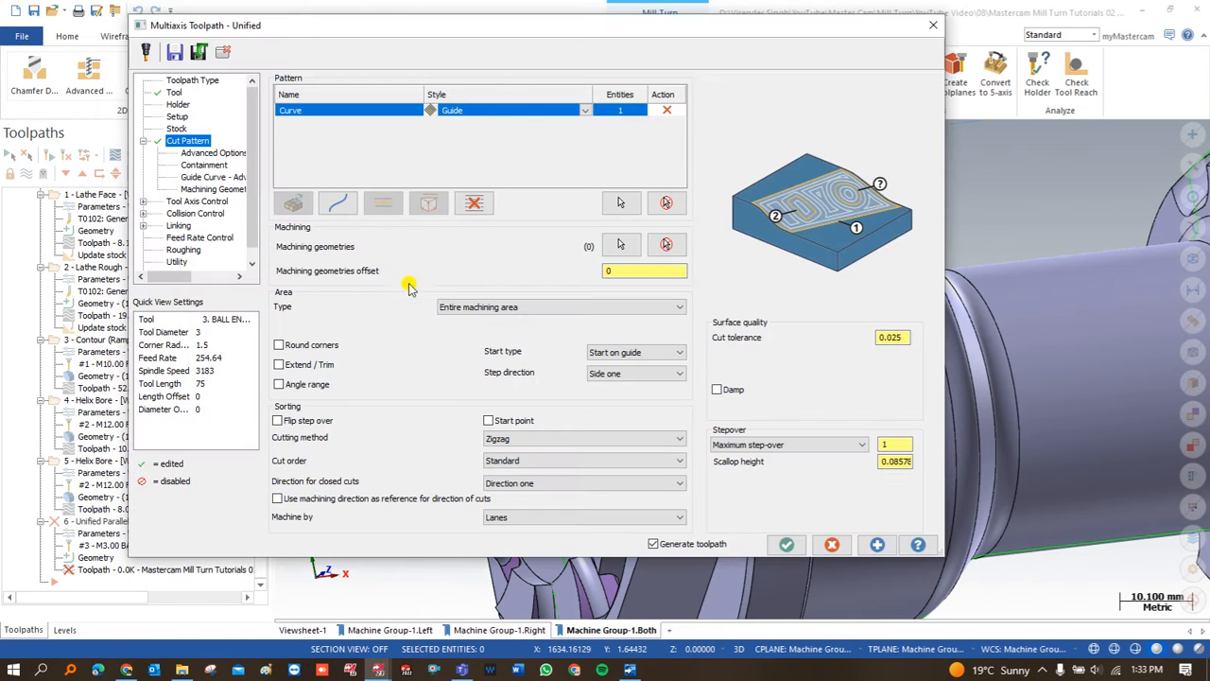
# Add a second Guide curve to the cut pattern, using the edge curve on the slot's opposite side.
pyautogui.click(338, 208)
pyautogui.click(620, 202)
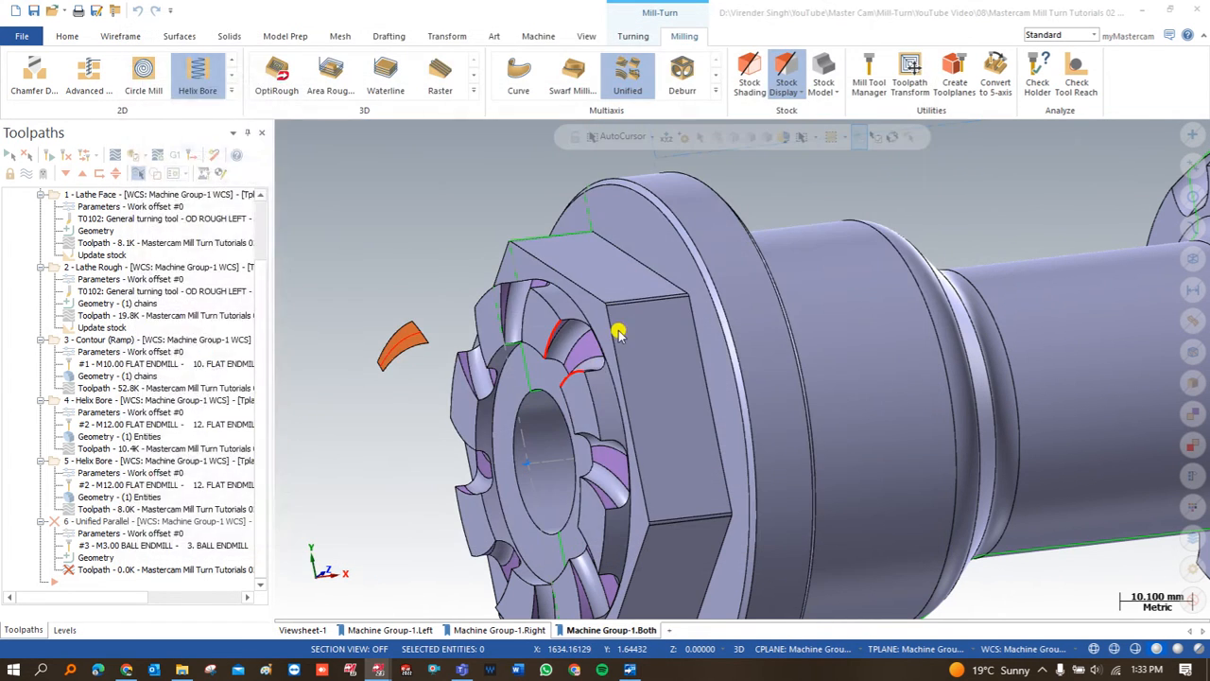
pyautogui.click(144, 561)
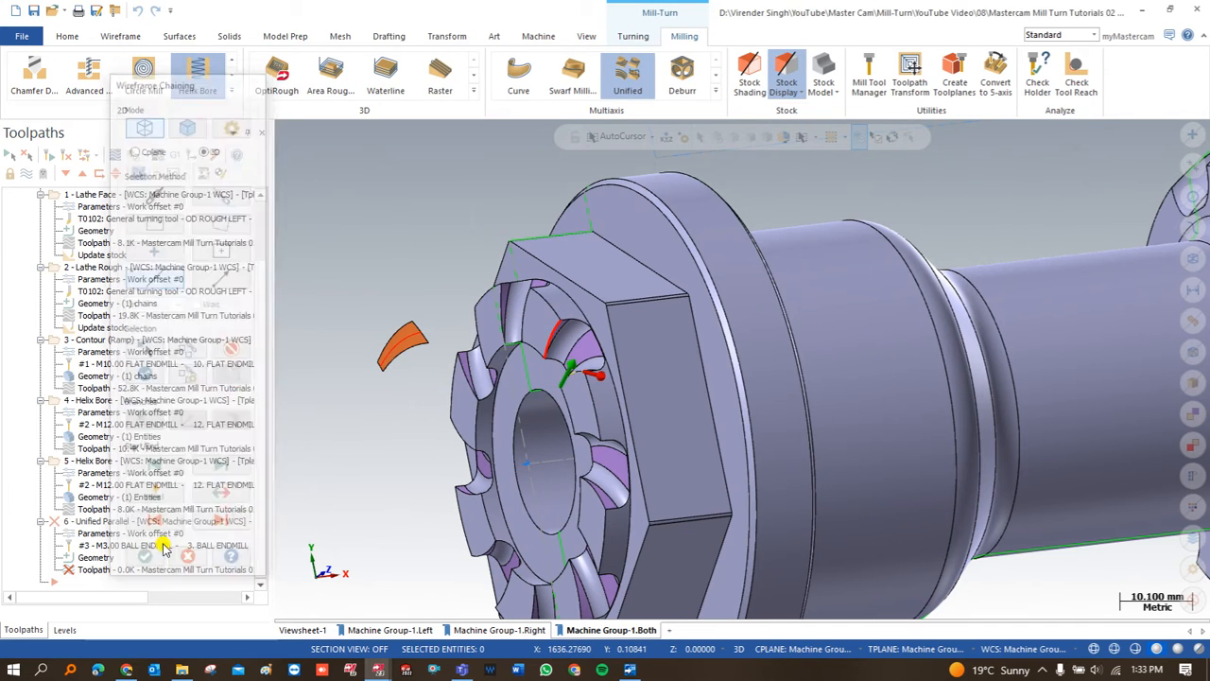
pyautogui.click(621, 203)
pyautogui.press('Escape')
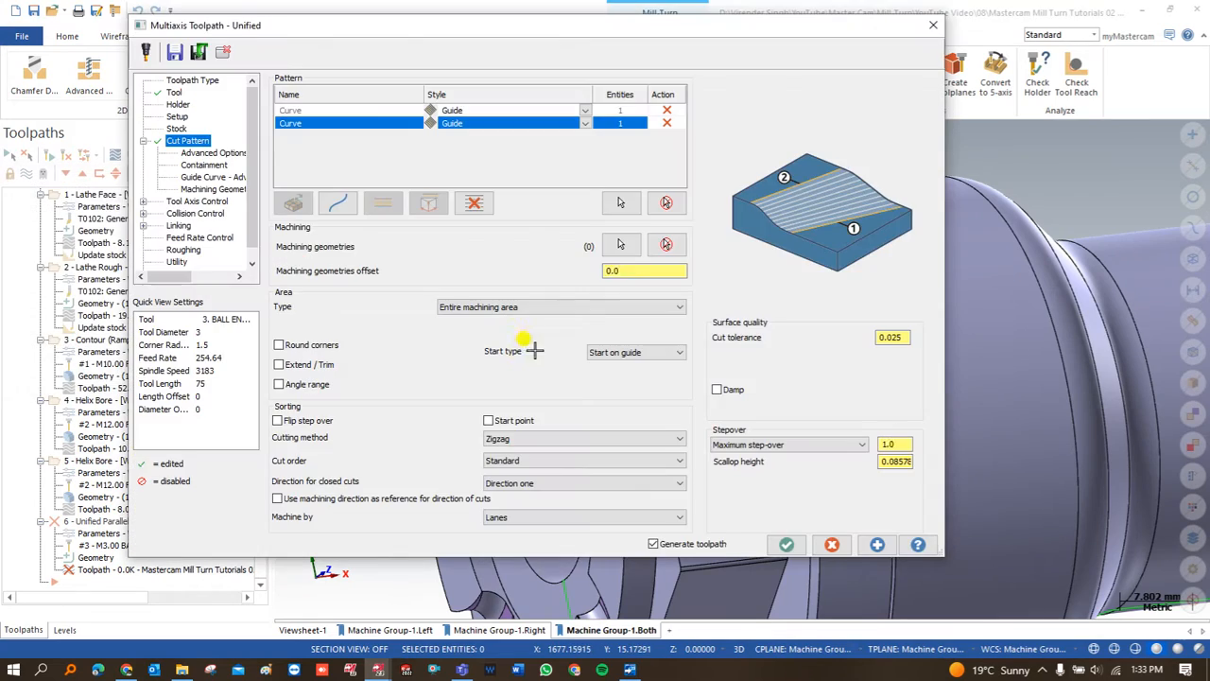
# Select the five faces of the curved slot as the machining geometry.
pyautogui.click(619, 248)
pyautogui.scroll(2, 557, 346)
pyautogui.scroll(1, 557, 346)
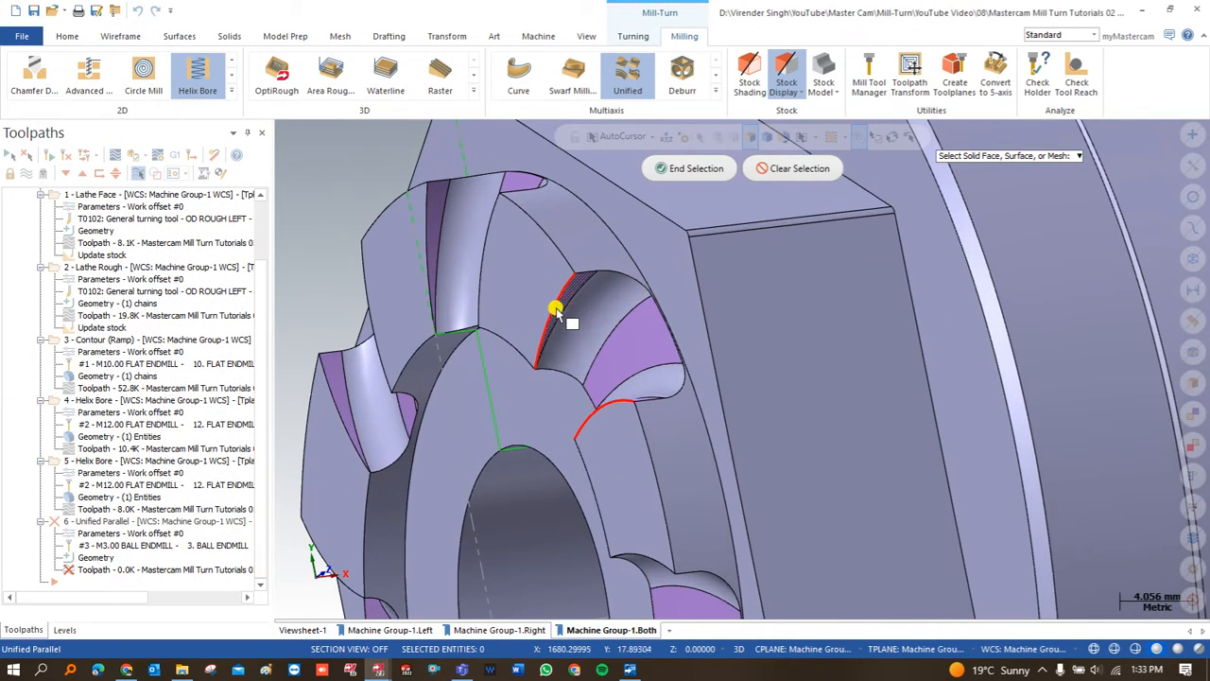
pyautogui.click(619, 342)
pyautogui.moveTo(627, 346); pyautogui.dragTo(640, 426, button='middle')
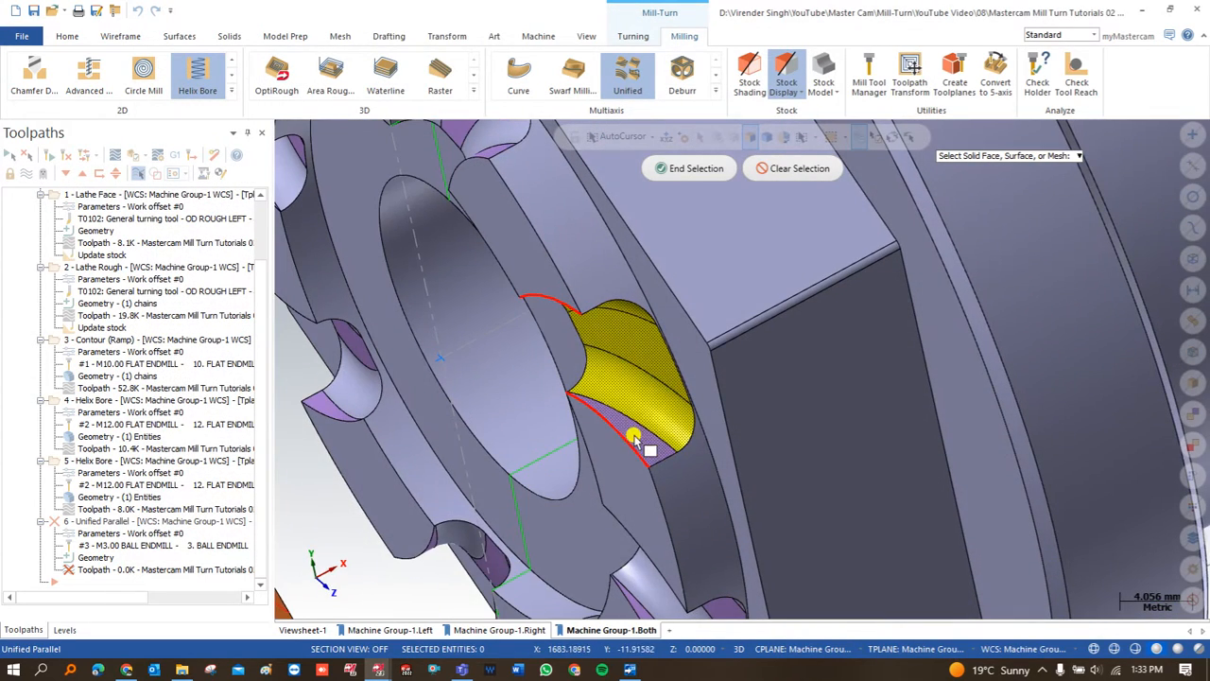
pyautogui.click(667, 169)
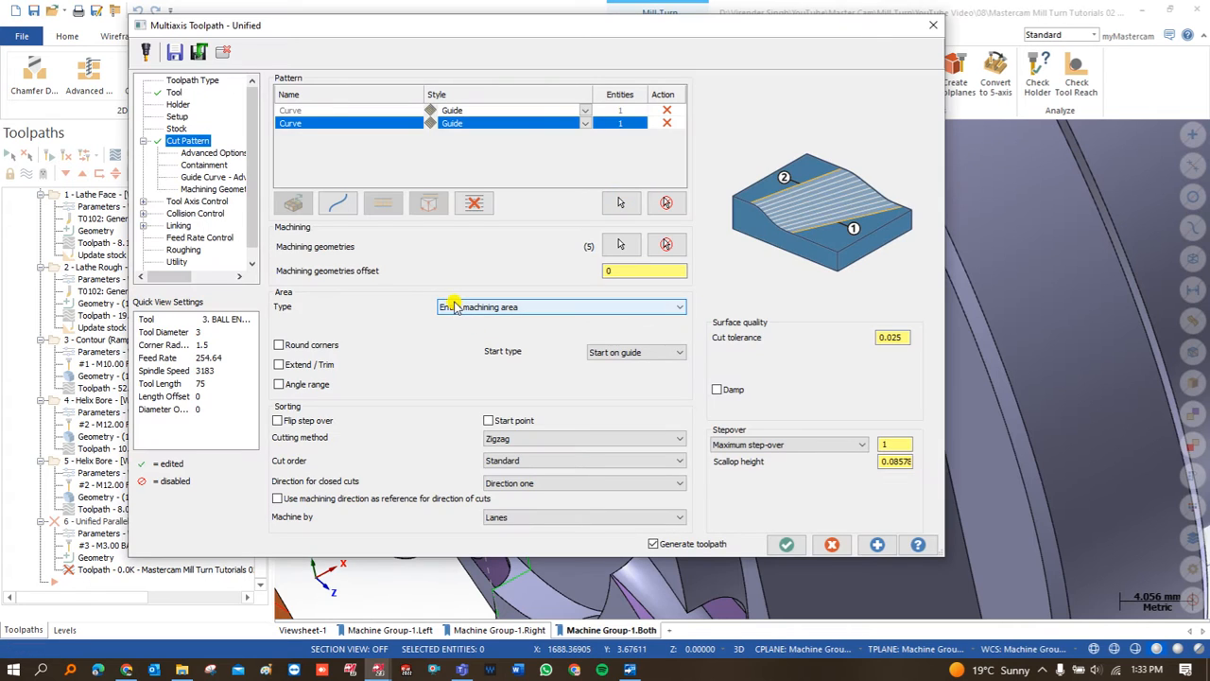
# Set the cut tolerance to 0.1 and try to generate the toolpath with the Surface with tilt tool axis control.
pyautogui.doubleClick(892, 337)
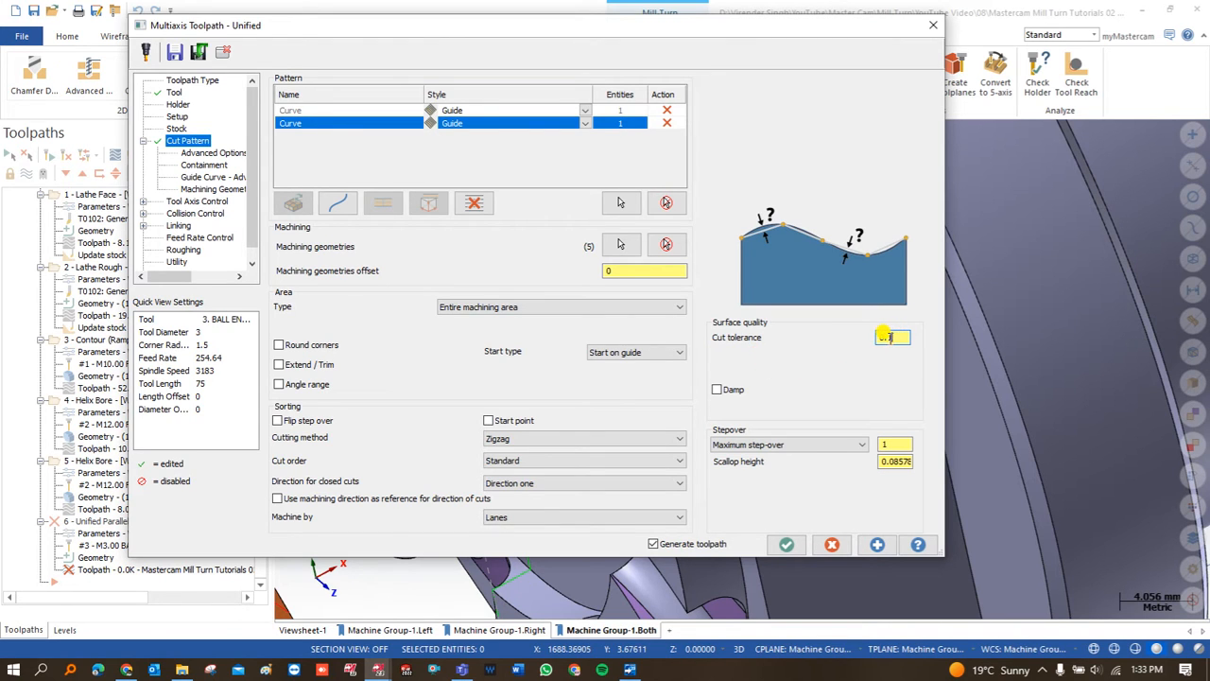
pyautogui.click(193, 201)
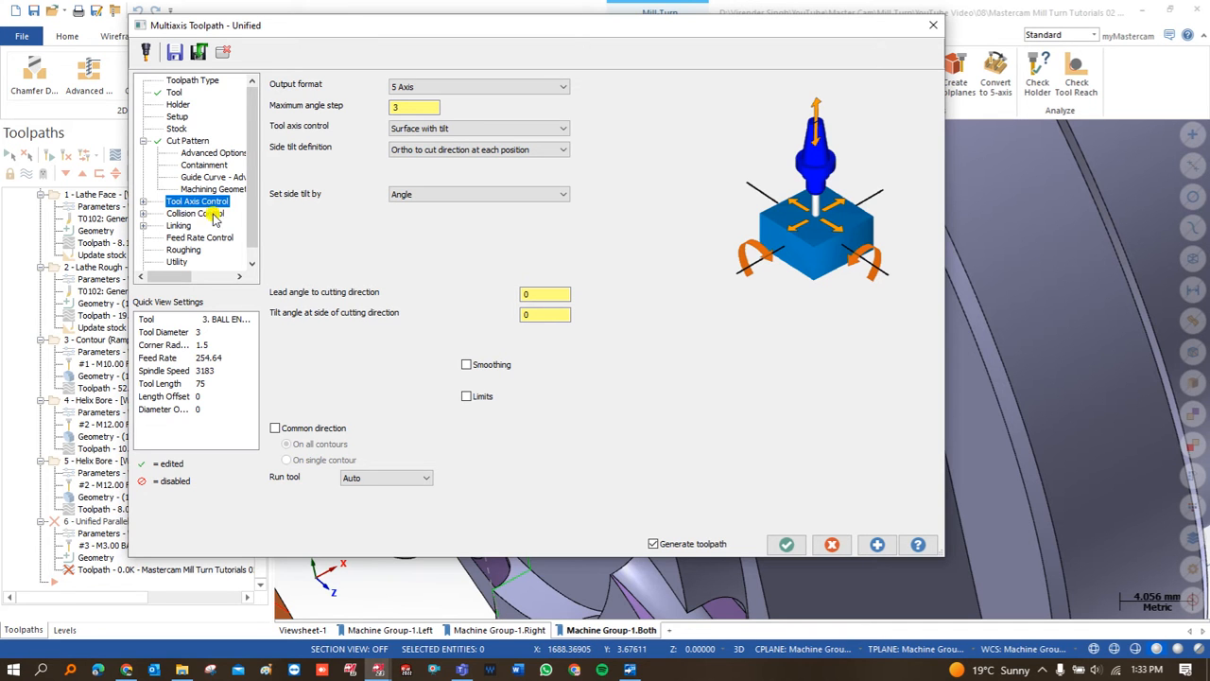
pyautogui.click(776, 544)
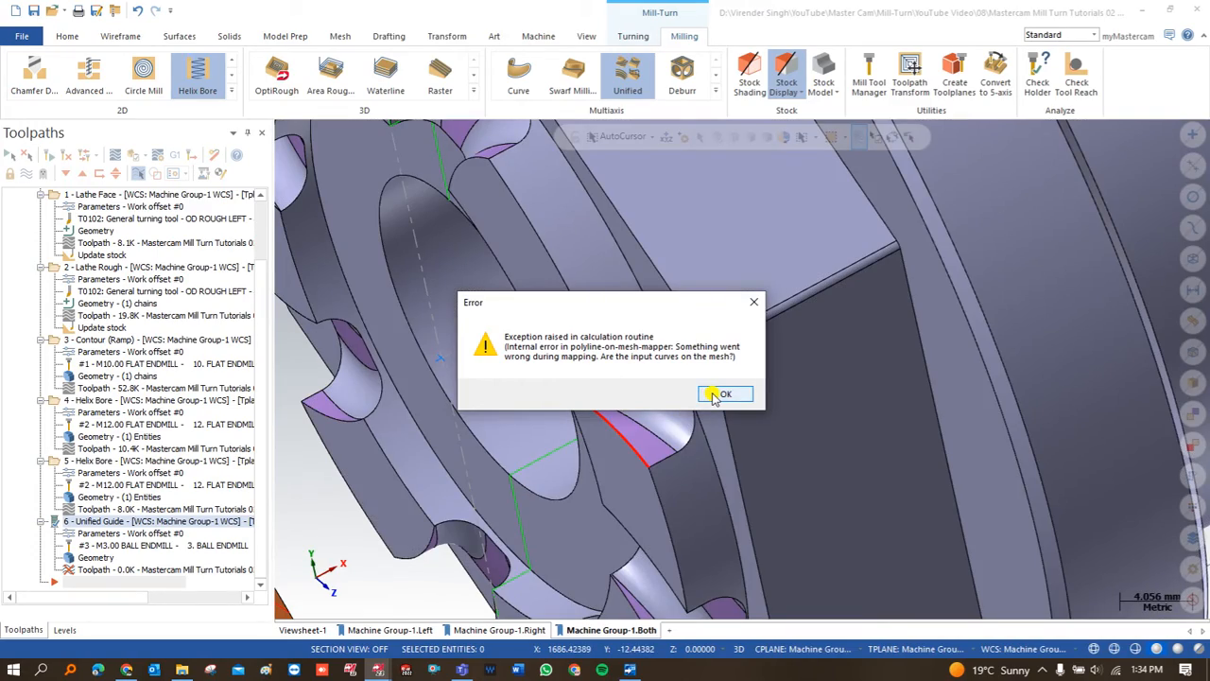
pyautogui.click(713, 396)
# Change both pattern curves of the Unified operation from Guide to Morph style and regenerate the toolpath.
pyautogui.scroll(-3, 554, 424)
pyautogui.moveTo(554, 423)
pyautogui.mouseDown(button='middle')
pyautogui.moveTo(558, 365)
pyautogui.moveTo(550, 405)
pyautogui.mouseUp(button='middle')
pyautogui.scroll(-4, 548, 405)
pyautogui.scroll(4, 539, 262)
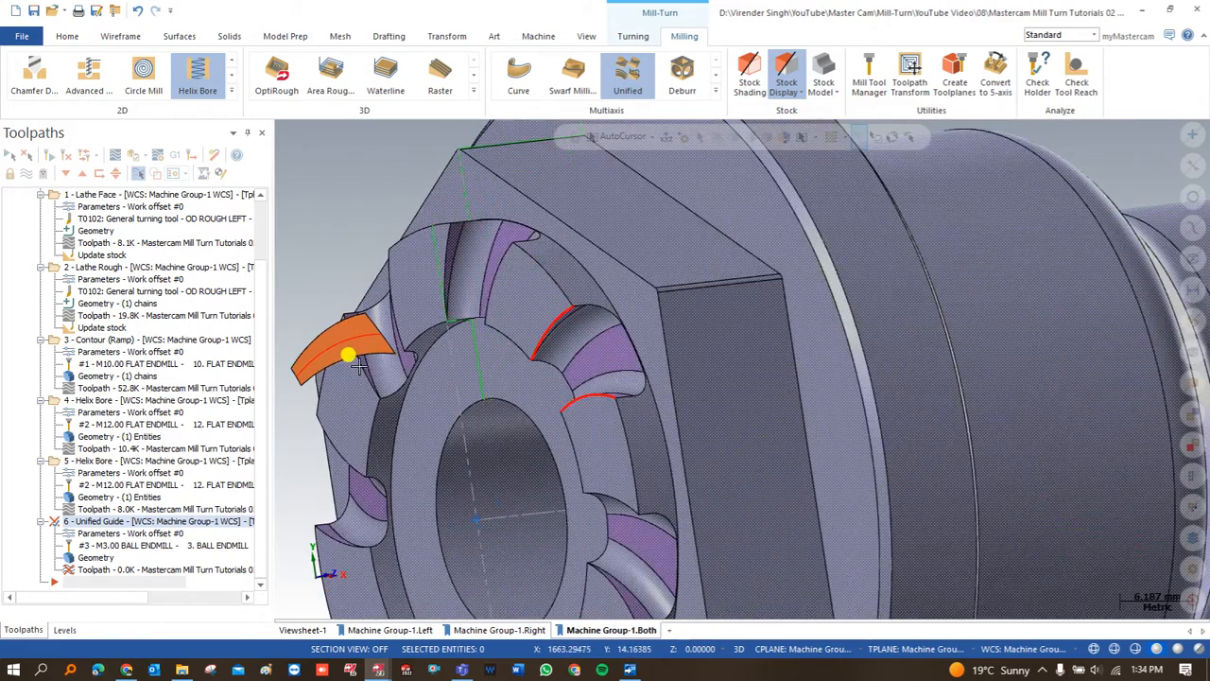
pyautogui.click(89, 533)
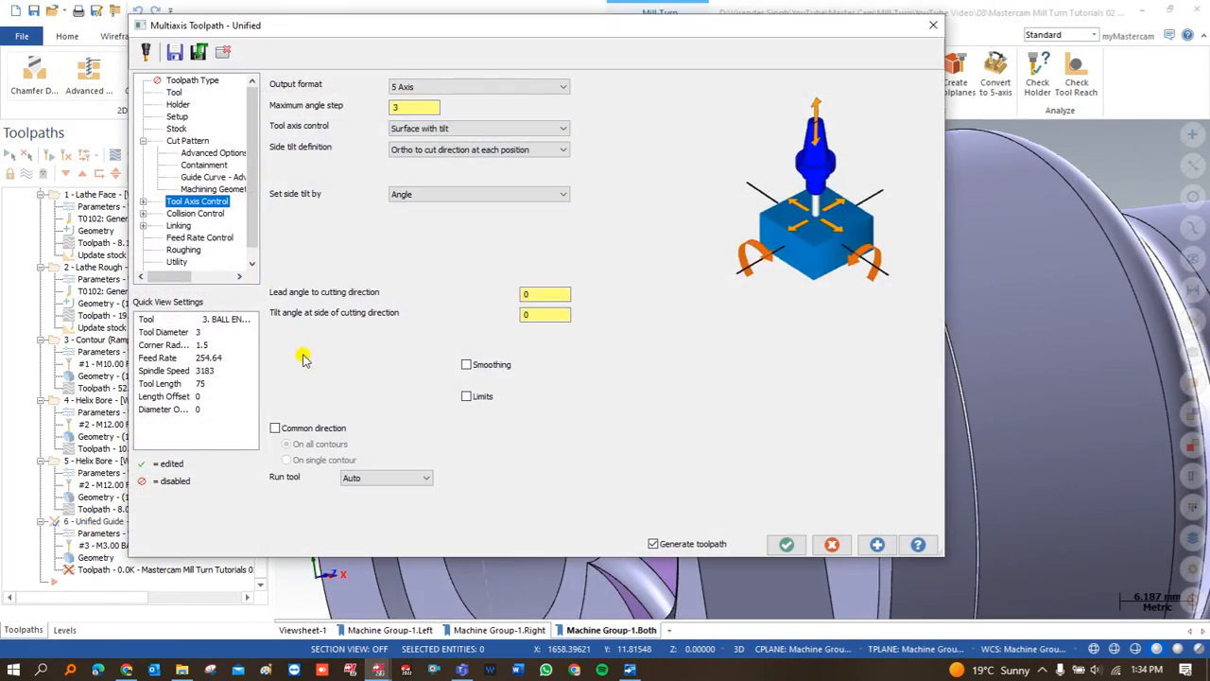
pyautogui.click(189, 141)
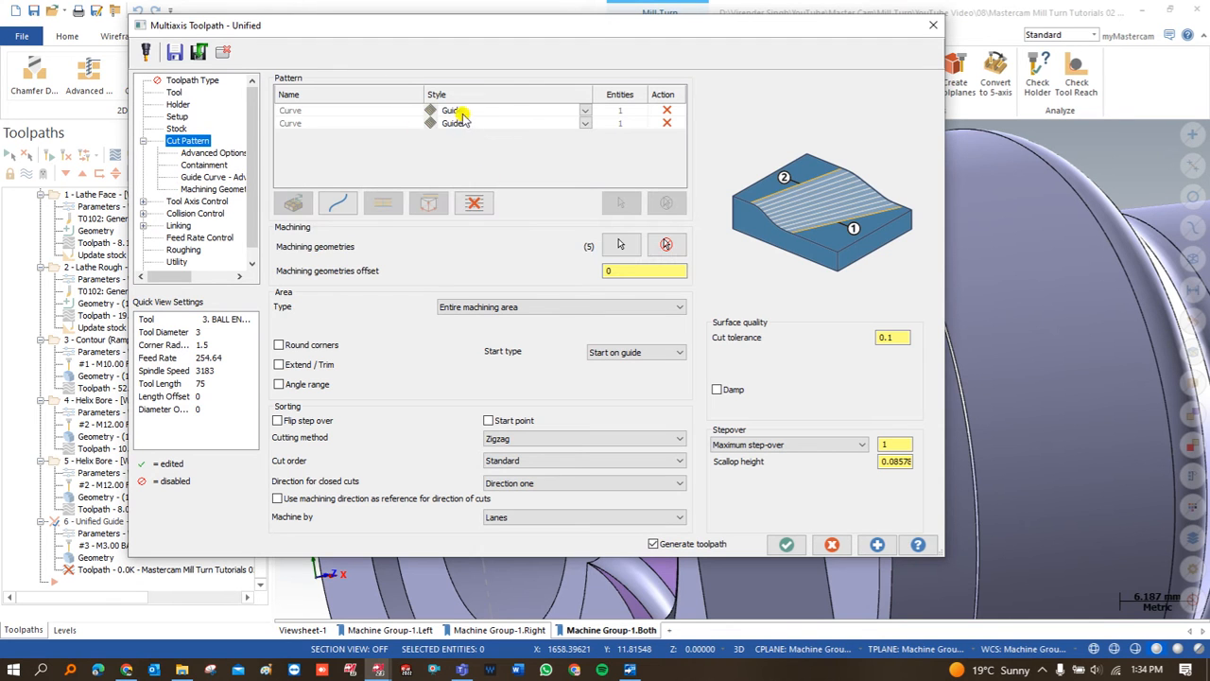
pyautogui.click(505, 110)
pyautogui.click(505, 109)
pyautogui.click(502, 124)
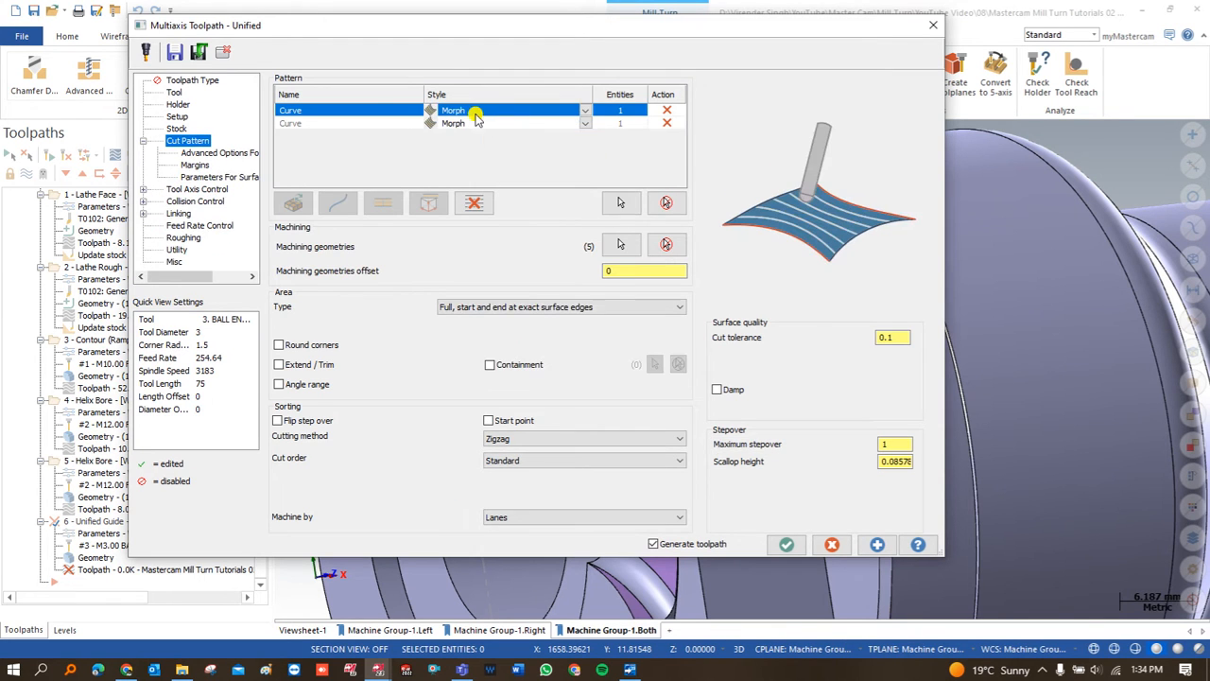
pyautogui.click(787, 545)
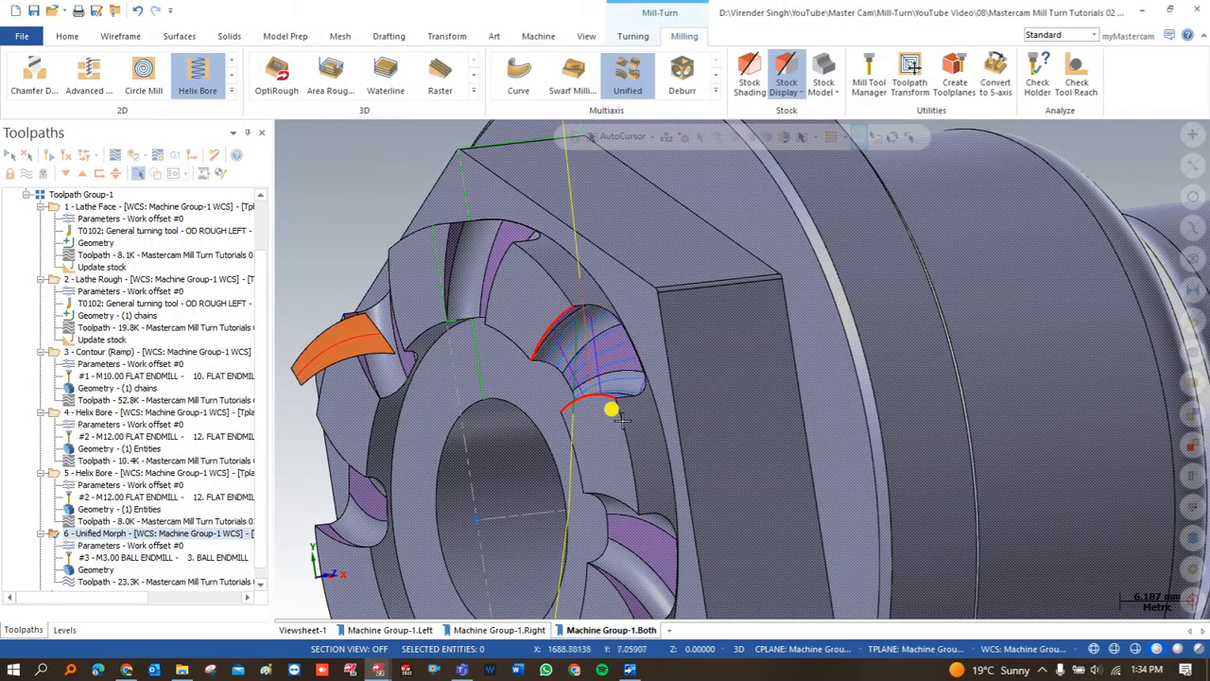
# Backplot the Unified Morph toolpath and examine how the tool and holder tilt while cutting the slot.
pyautogui.scroll(2, 604, 380)
pyautogui.moveTo(604, 380); pyautogui.dragTo(588, 345, button='middle')
pyautogui.scroll(2, 631, 367)
pyautogui.click(111, 155)
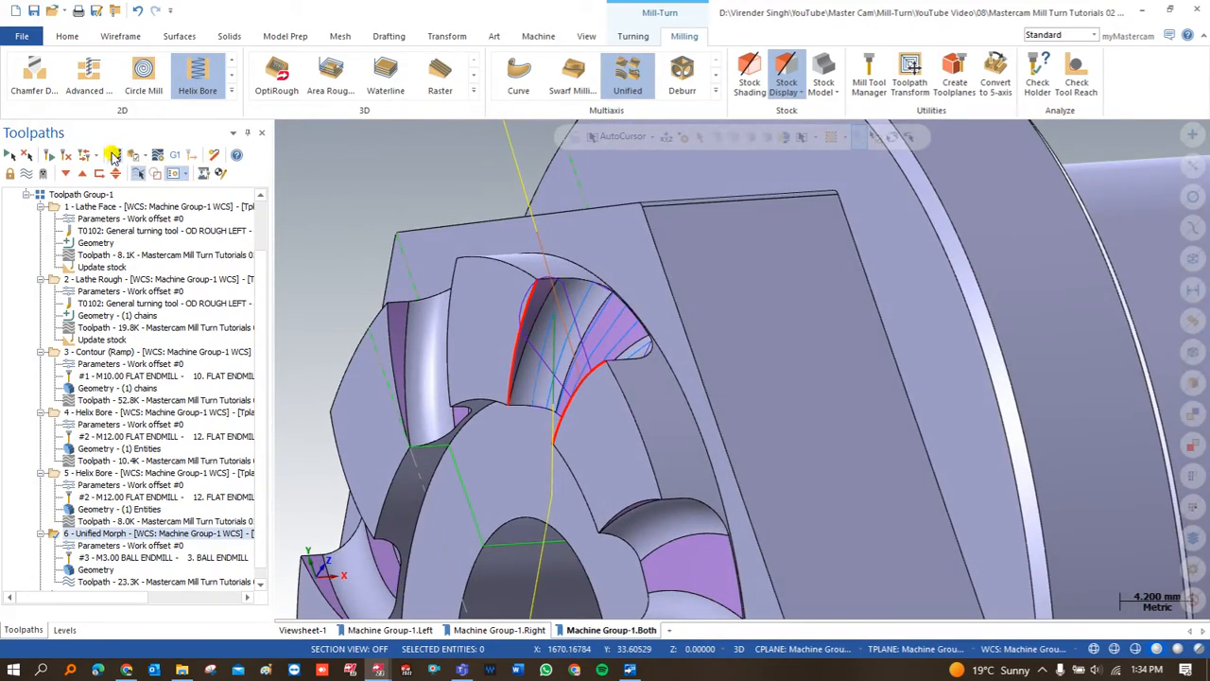
pyautogui.scroll(-2, 606, 402)
pyautogui.press('s')
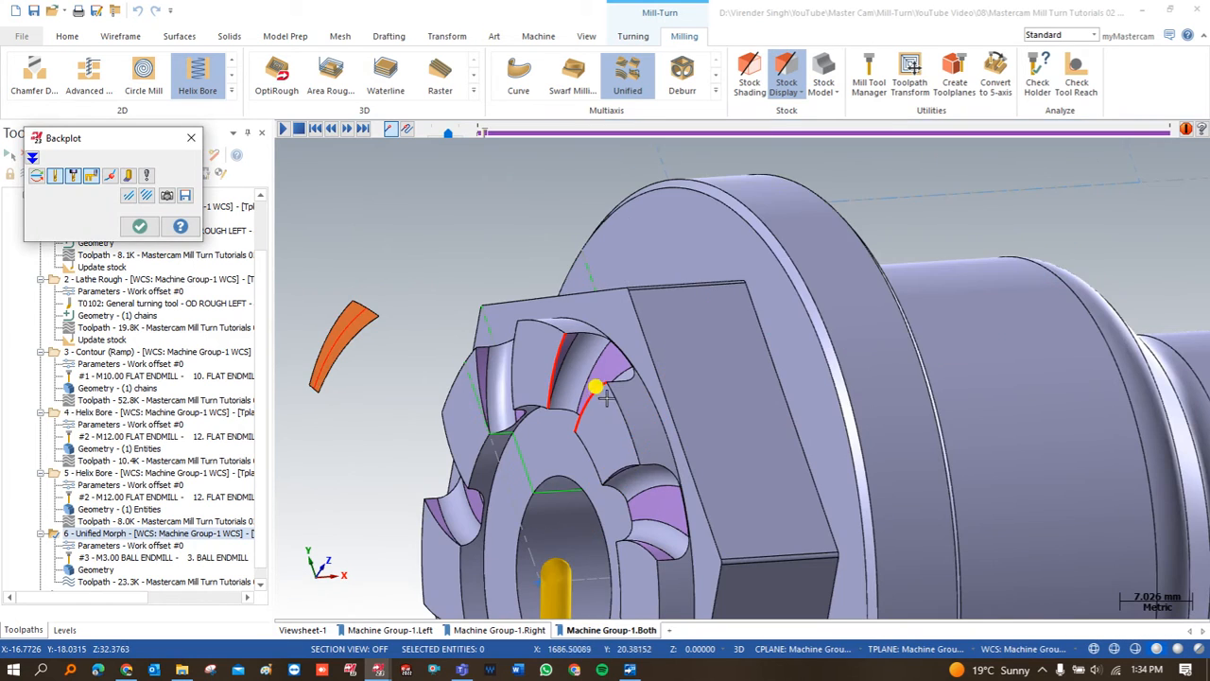
pyautogui.scroll(-4, 584, 294)
pyautogui.moveTo(602, 361); pyautogui.dragTo(564, 385, button='middle')
pyautogui.press('s')
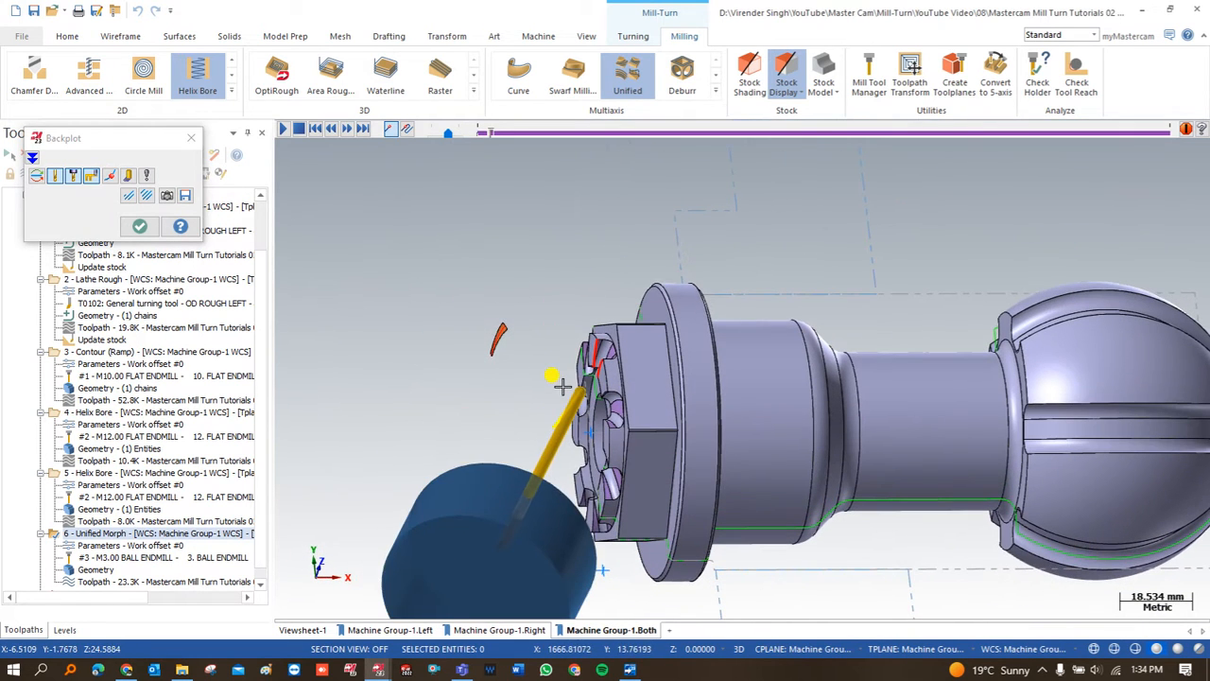
pyautogui.scroll(2, 586, 382)
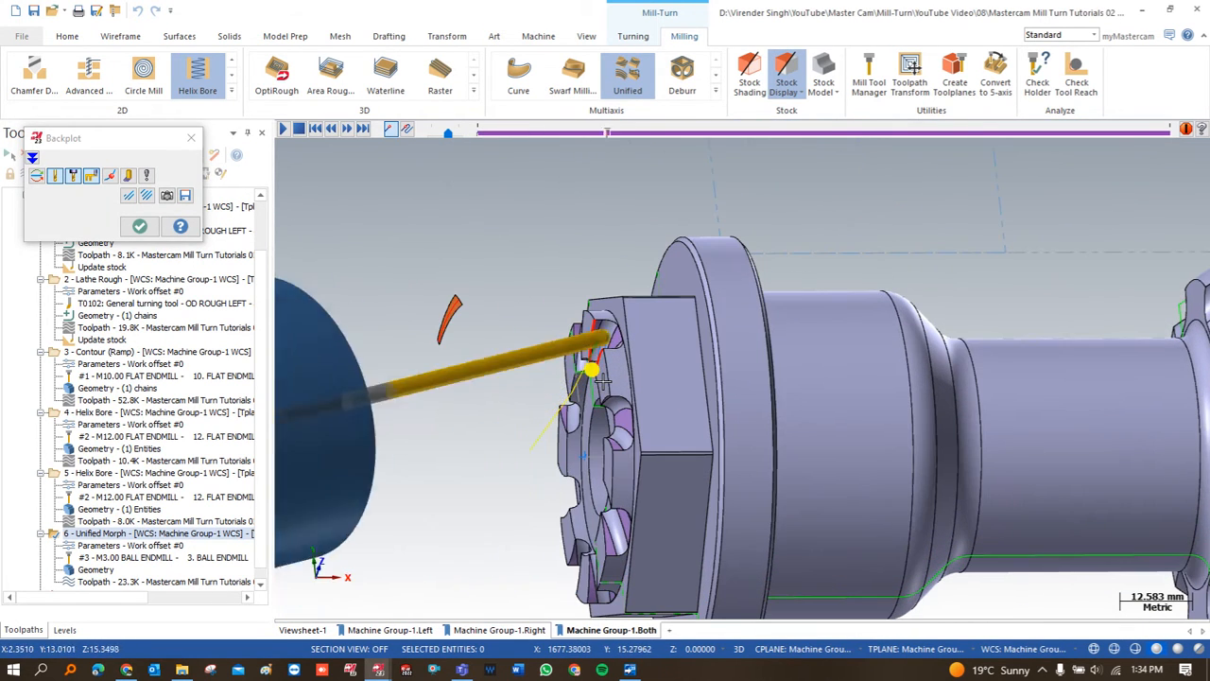
pyautogui.press('s')
pyautogui.scroll(-2, 603, 380)
pyautogui.moveTo(603, 381); pyautogui.dragTo(608, 421, button='middle')
pyautogui.press('s')
pyautogui.press('s')
pyautogui.press('s')
pyautogui.press('s')
pyautogui.press('s')
pyautogui.press('s')
pyautogui.press('s')
pyautogui.press('s')
pyautogui.press('s')
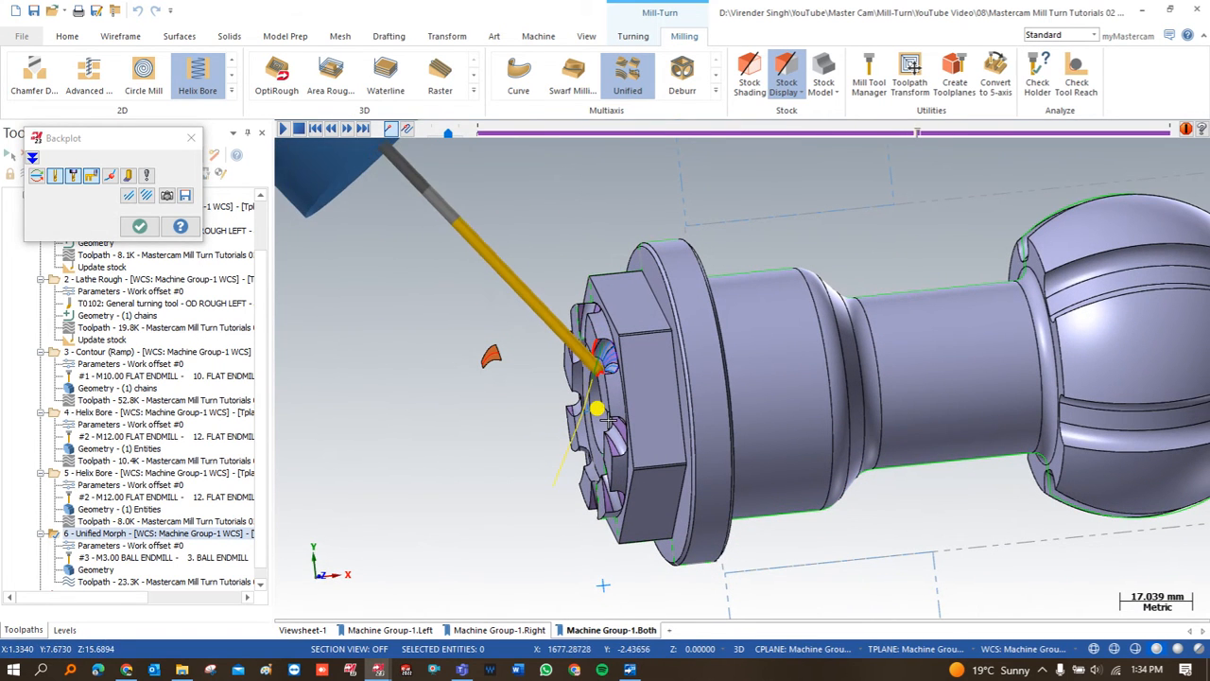
pyautogui.press('Escape')
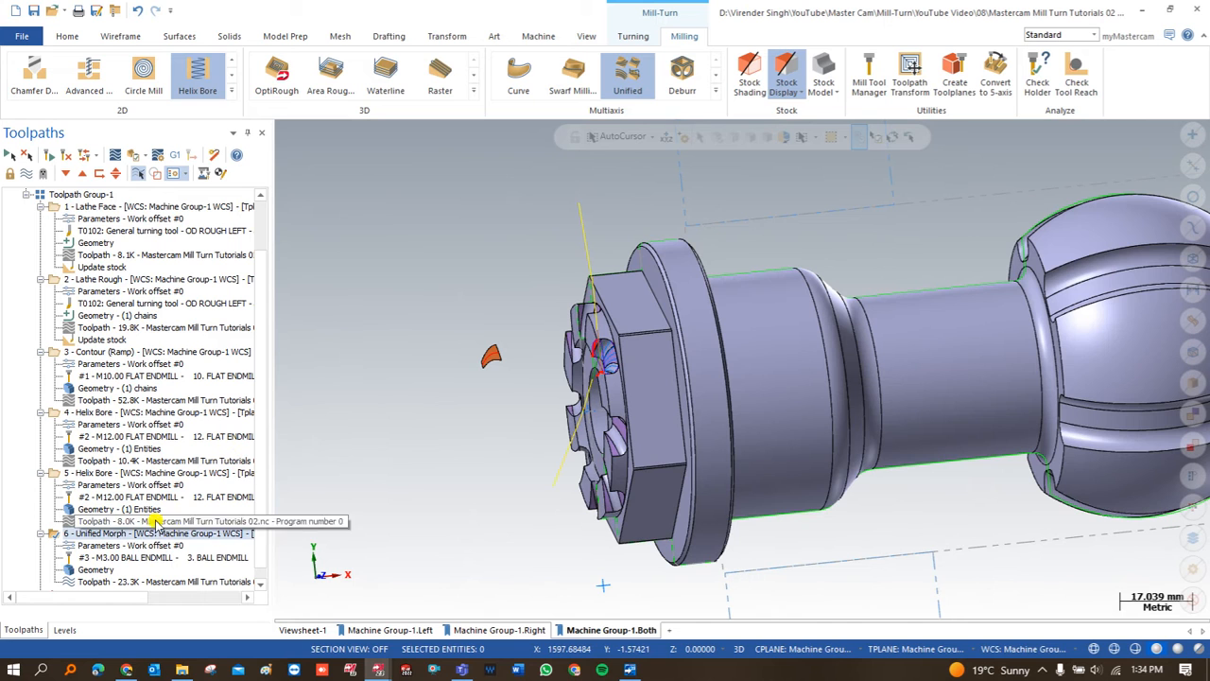
# Set the operation's tool axis control to From Chain, using the curve on the small orange surface in front of the end face.
pyautogui.click(114, 546)
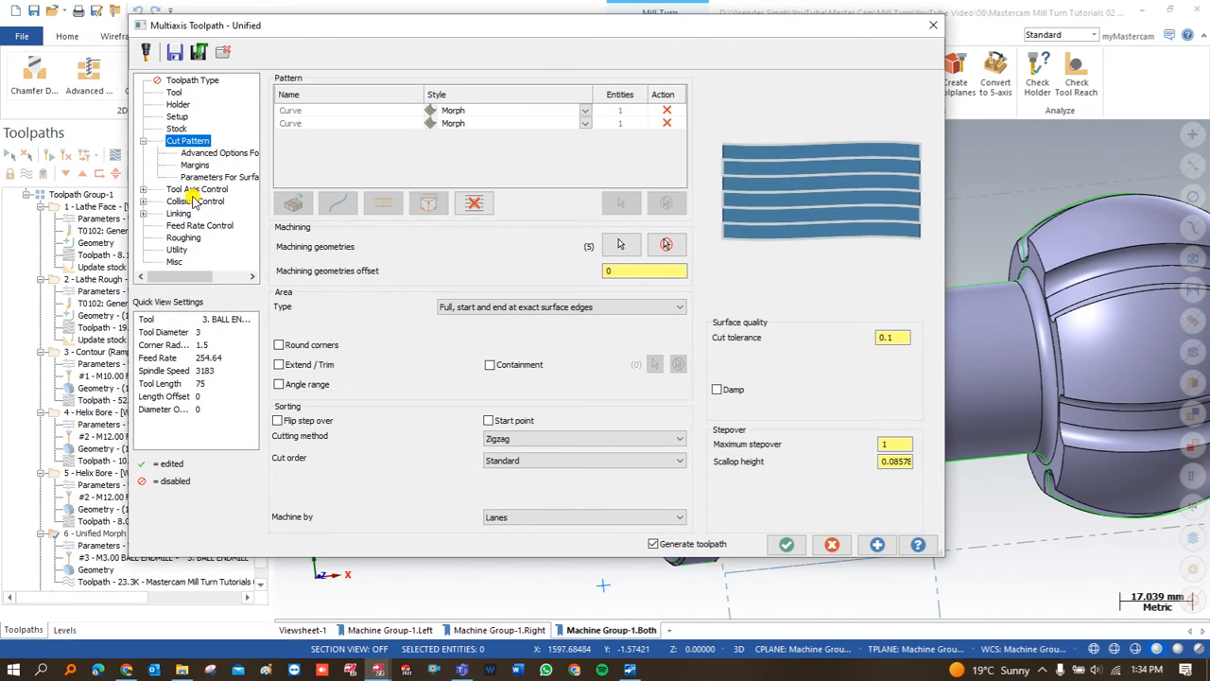
pyautogui.click(195, 190)
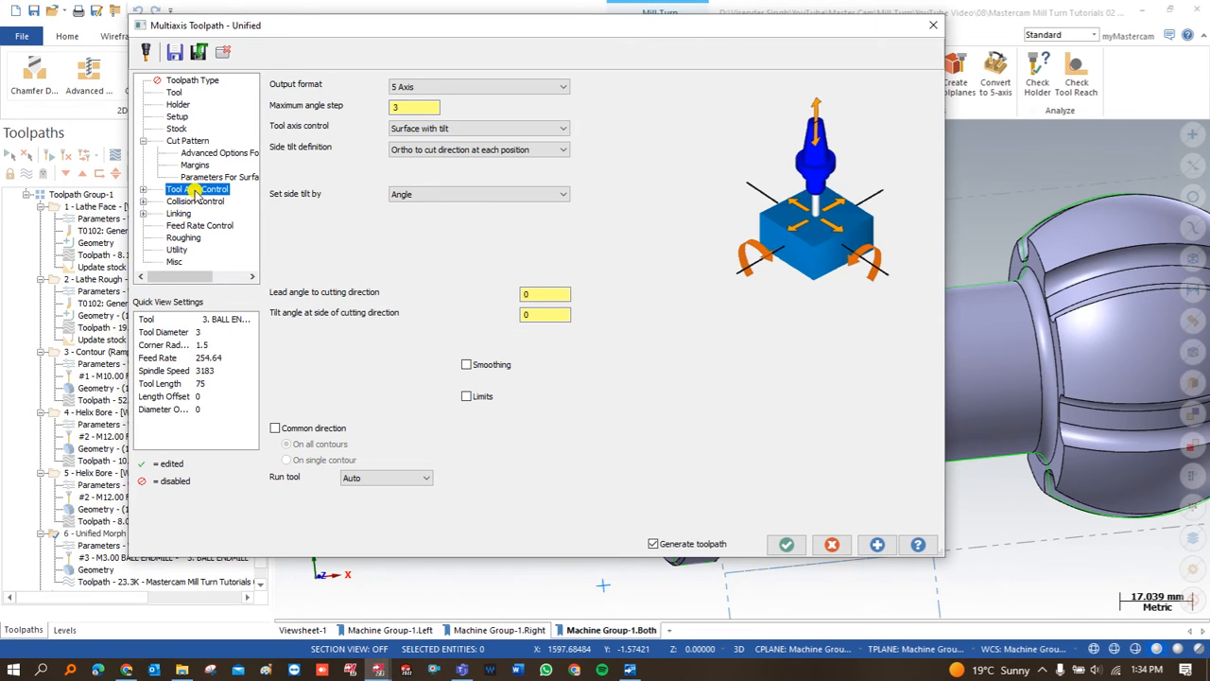
pyautogui.click(454, 130)
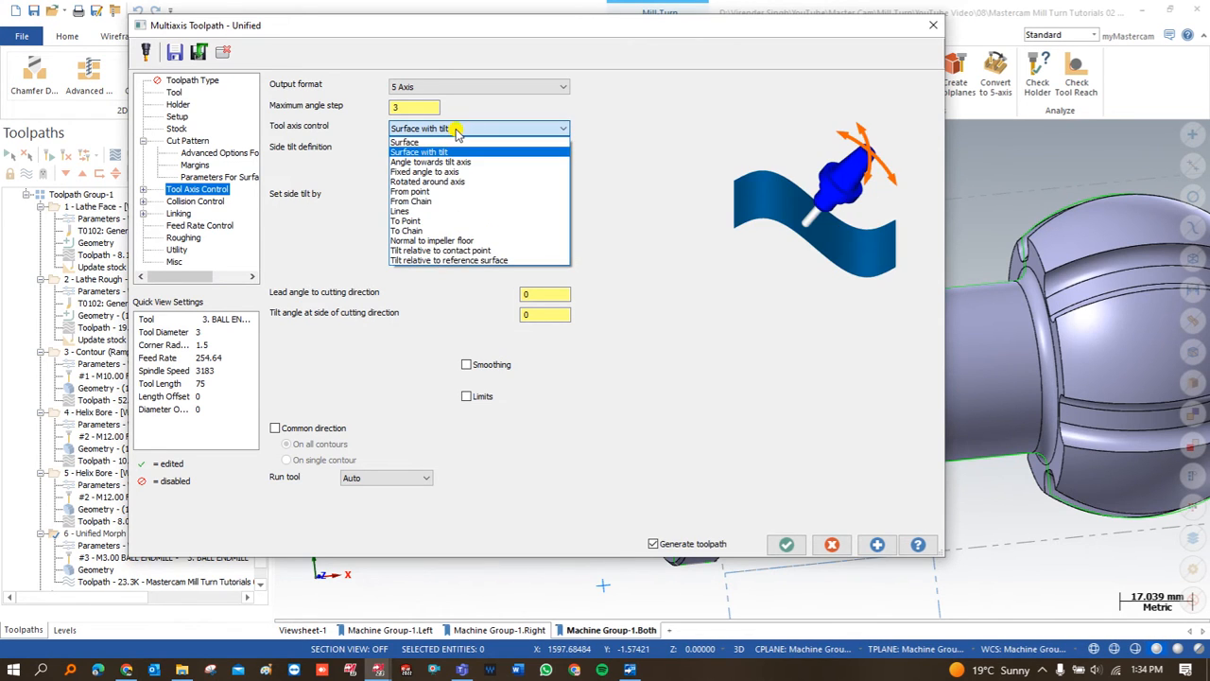
pyautogui.click(433, 201)
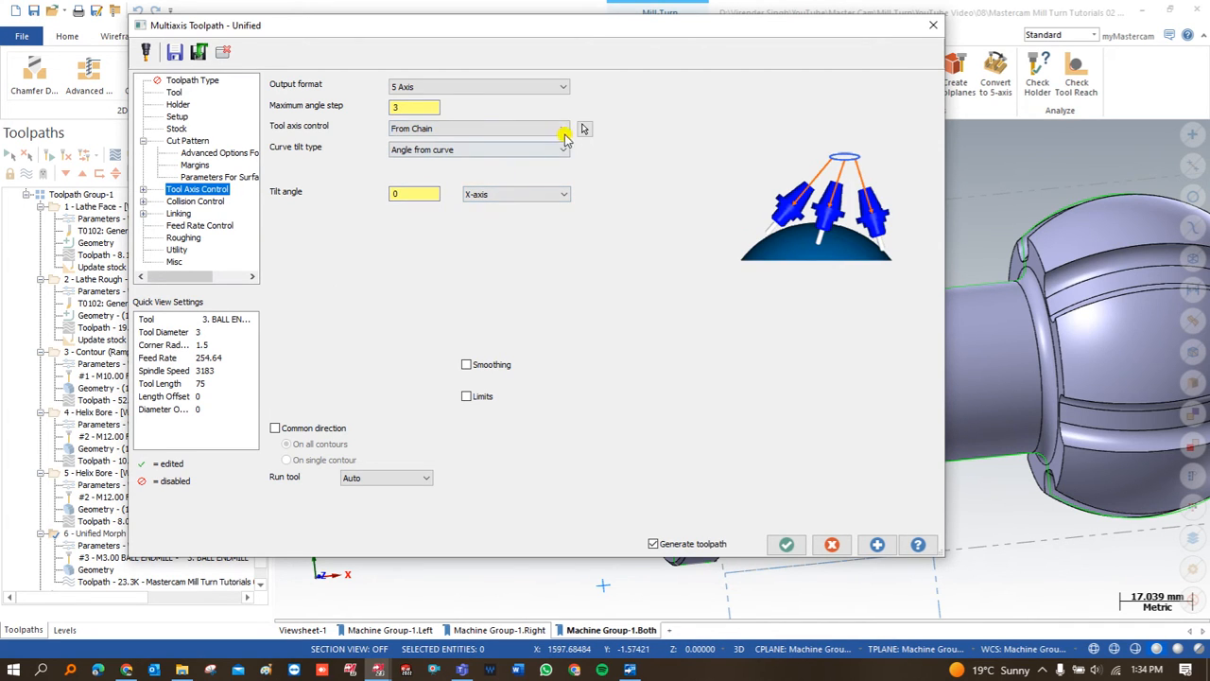
pyautogui.click(590, 129)
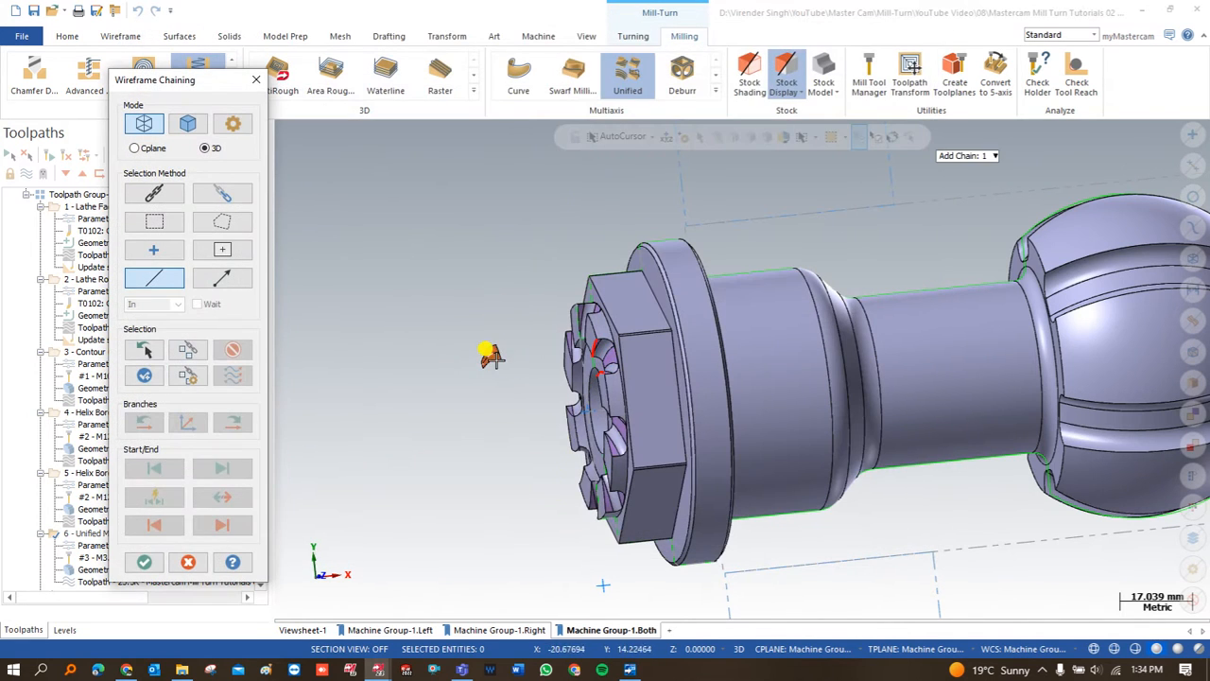
pyautogui.click(143, 561)
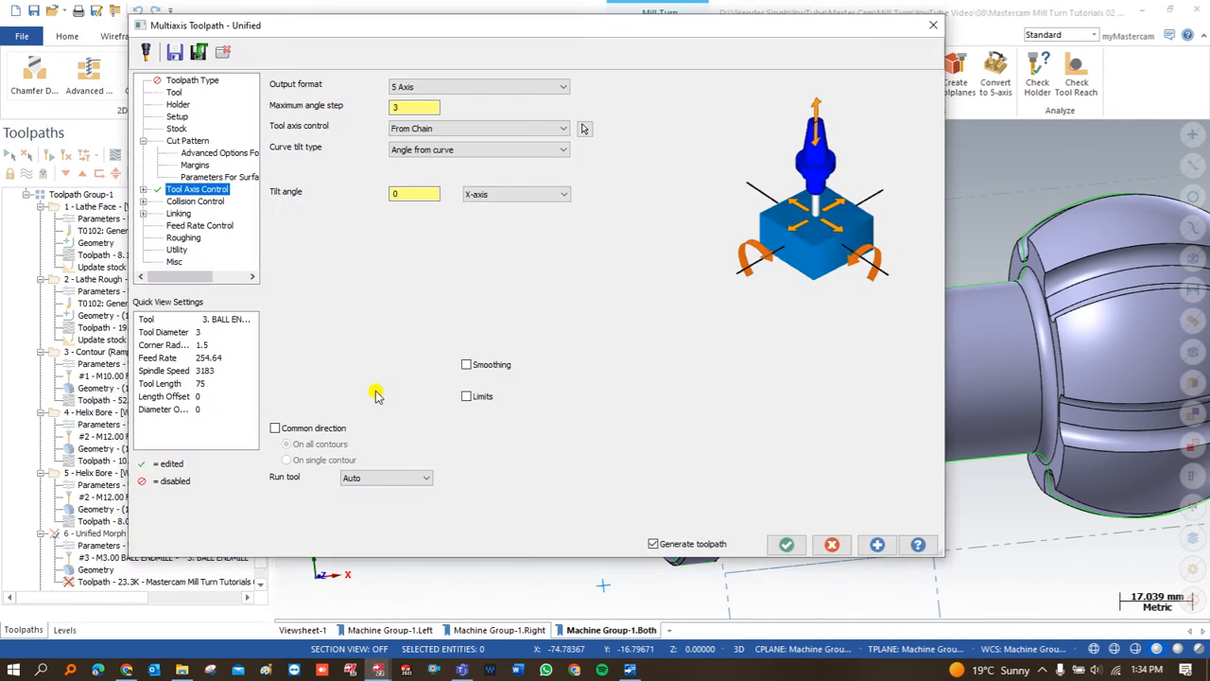
# Set the curve tilt type to Closest point and regenerate the toolpath.
pyautogui.click(425, 149)
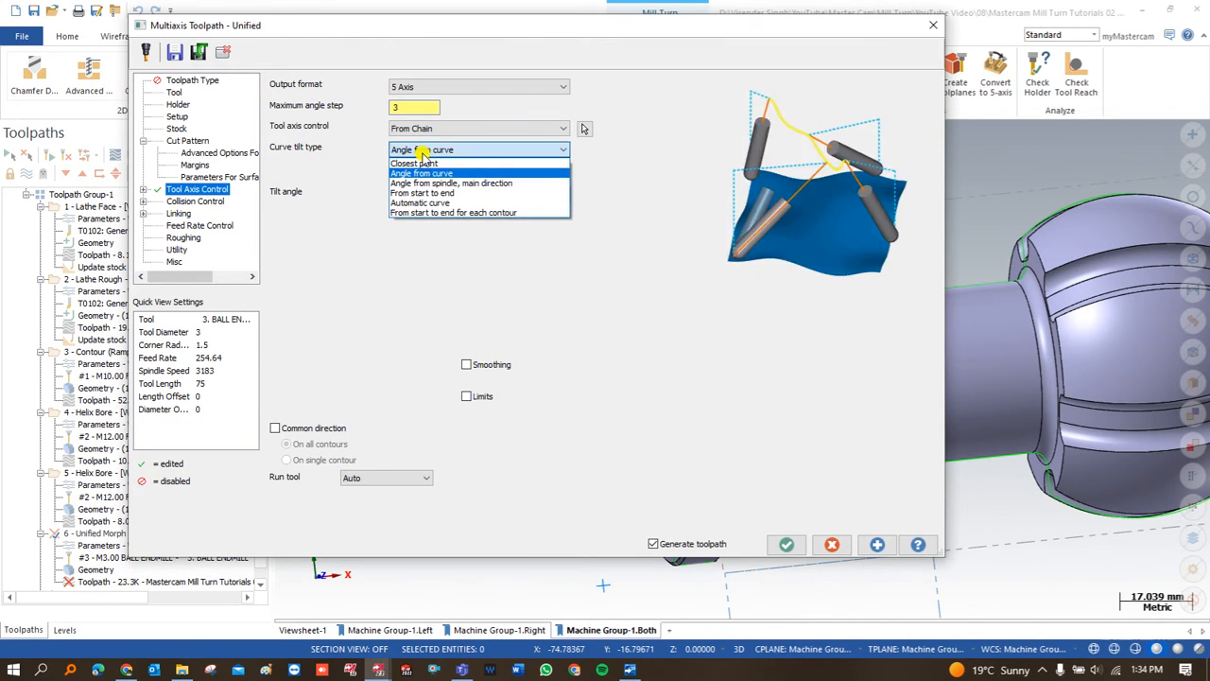
pyautogui.click(416, 163)
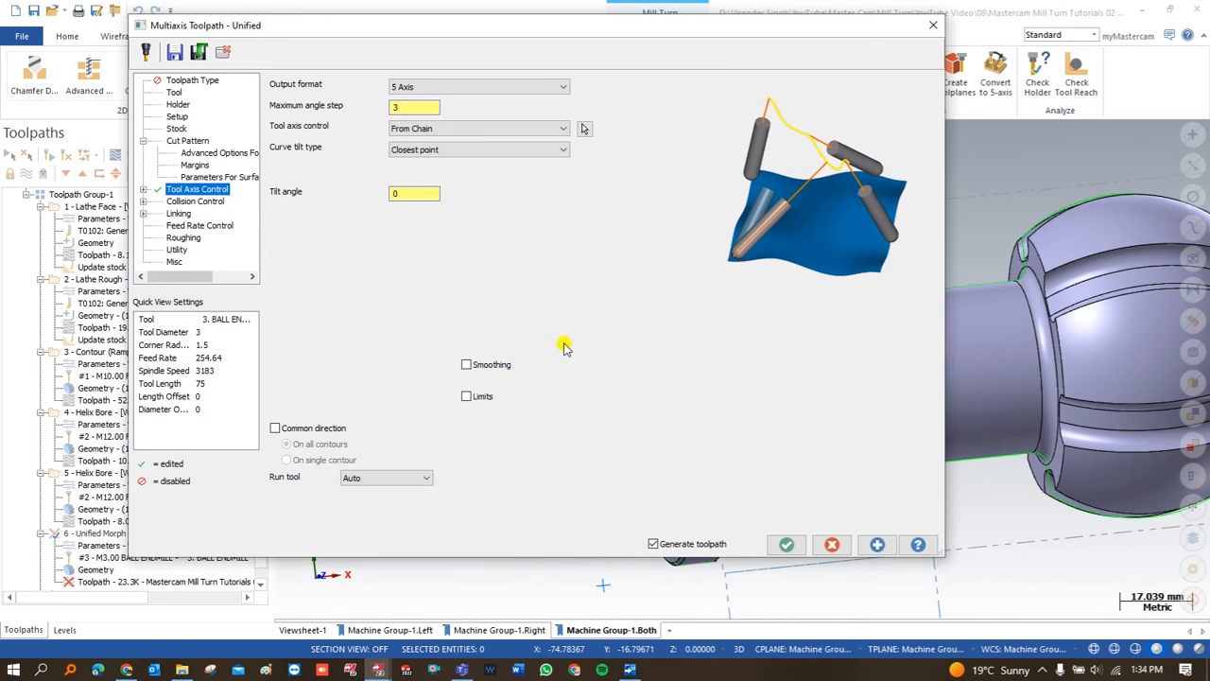
pyautogui.click(787, 545)
# Backplot the chain-controlled toolpath and examine the tool's orientation and passes inside the slot.
pyautogui.scroll(8, 573, 349)
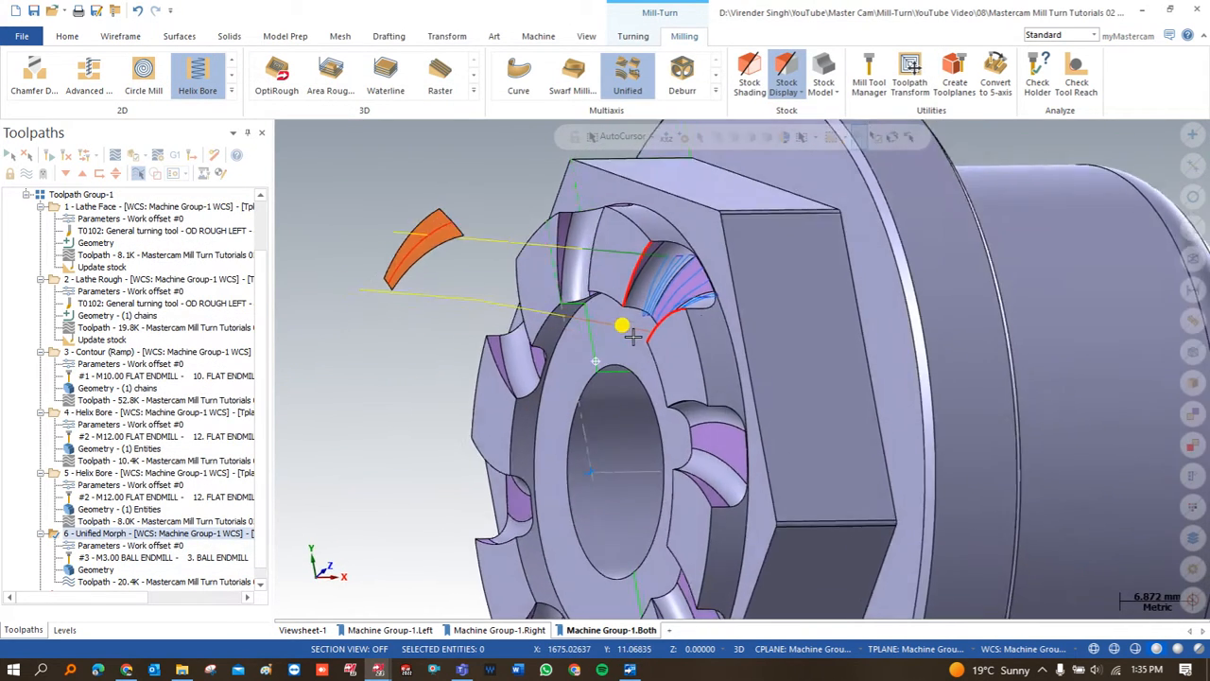
pyautogui.moveTo(633, 336)
pyautogui.mouseDown(button='middle')
pyautogui.moveTo(680, 325)
pyautogui.moveTo(648, 341)
pyautogui.mouseUp(button='middle')
pyautogui.click(116, 159)
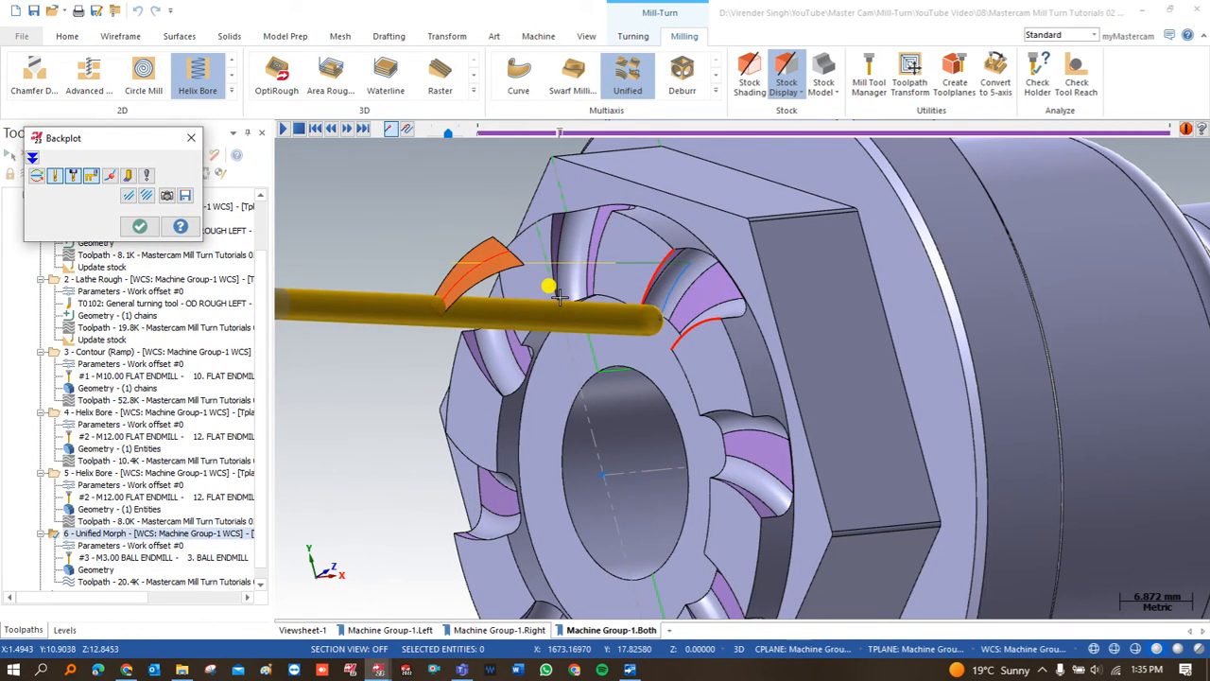
pyautogui.scroll(2, 662, 298)
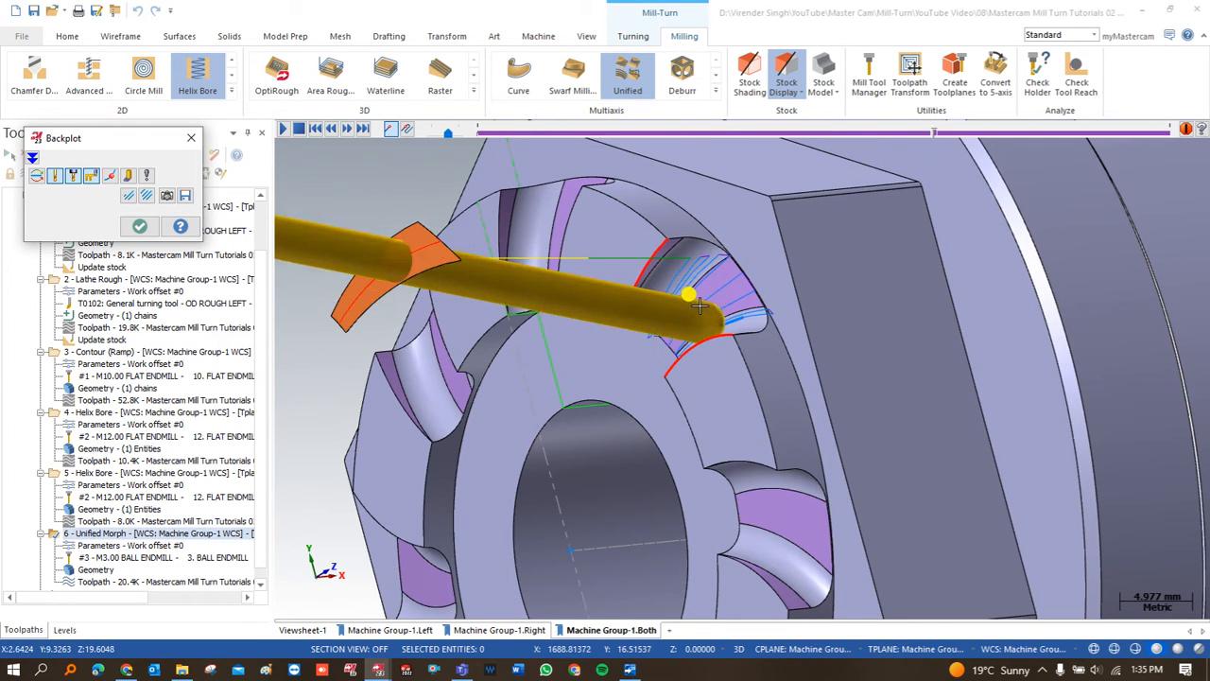
pyautogui.moveTo(697, 306); pyautogui.dragTo(719, 322, button='middle')
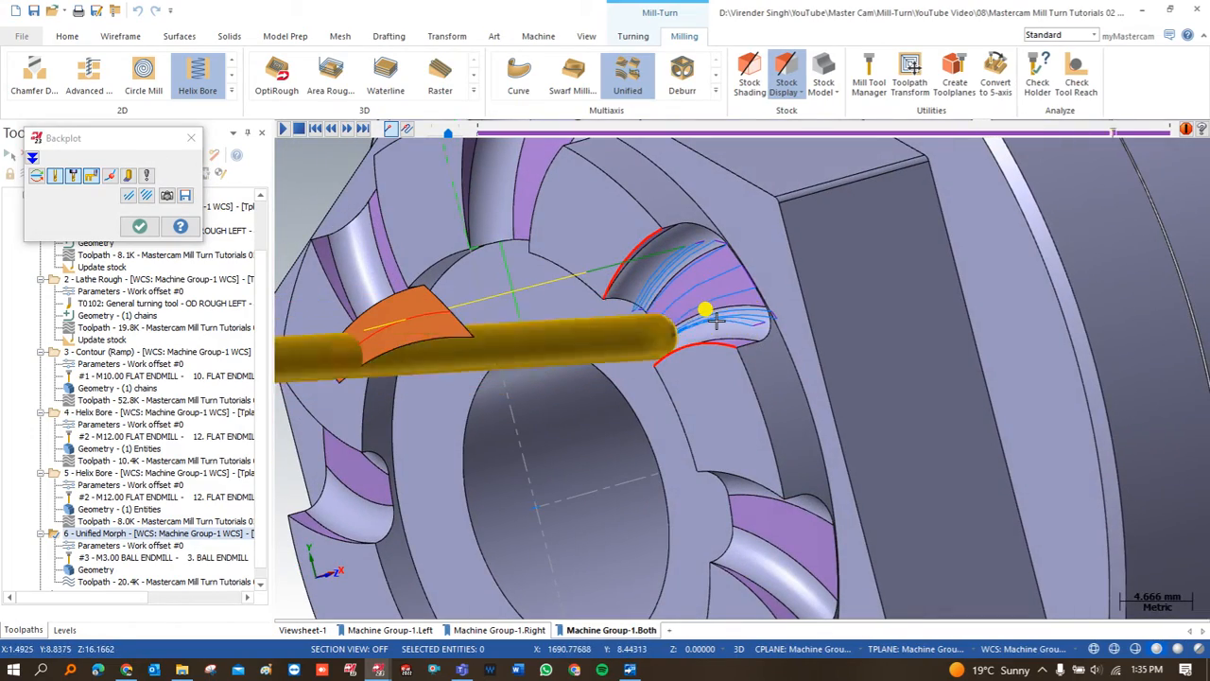
pyautogui.scroll(-3, 711, 312)
pyautogui.moveTo(696, 295); pyautogui.dragTo(748, 312, button='middle')
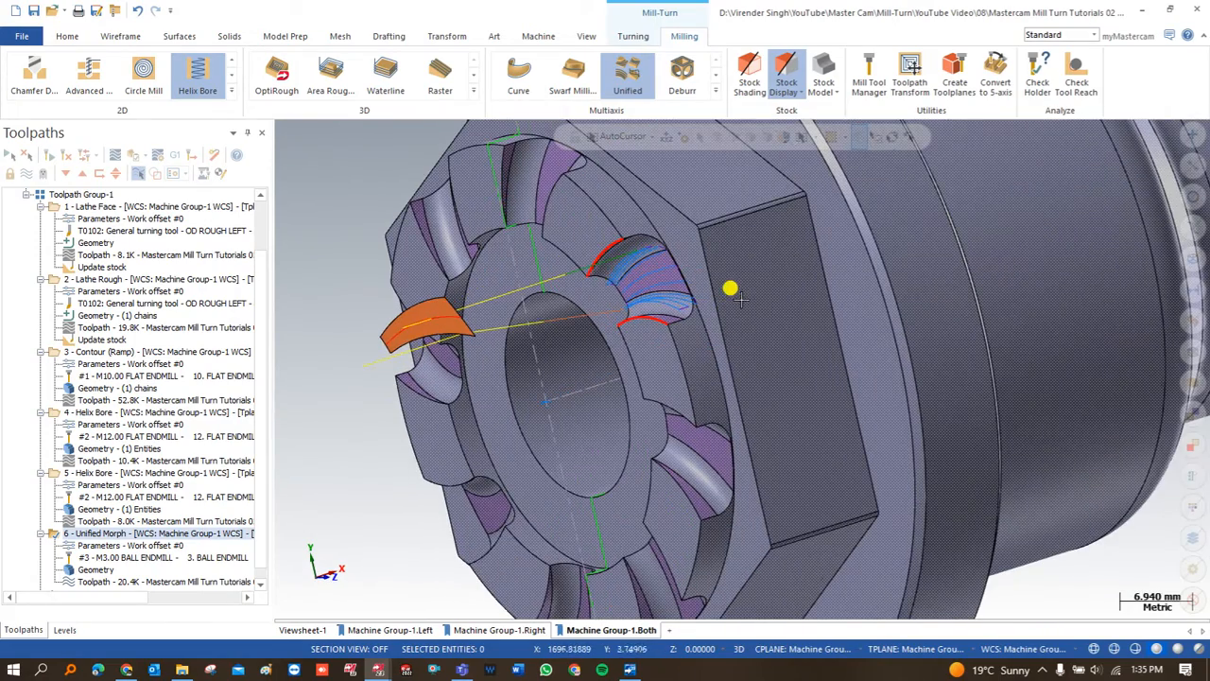
# Set the Unified Morph operation's cut order to From center away, keeping the Zigzag cutting method.
pyautogui.scroll(2, 635, 297)
pyautogui.click(107, 547)
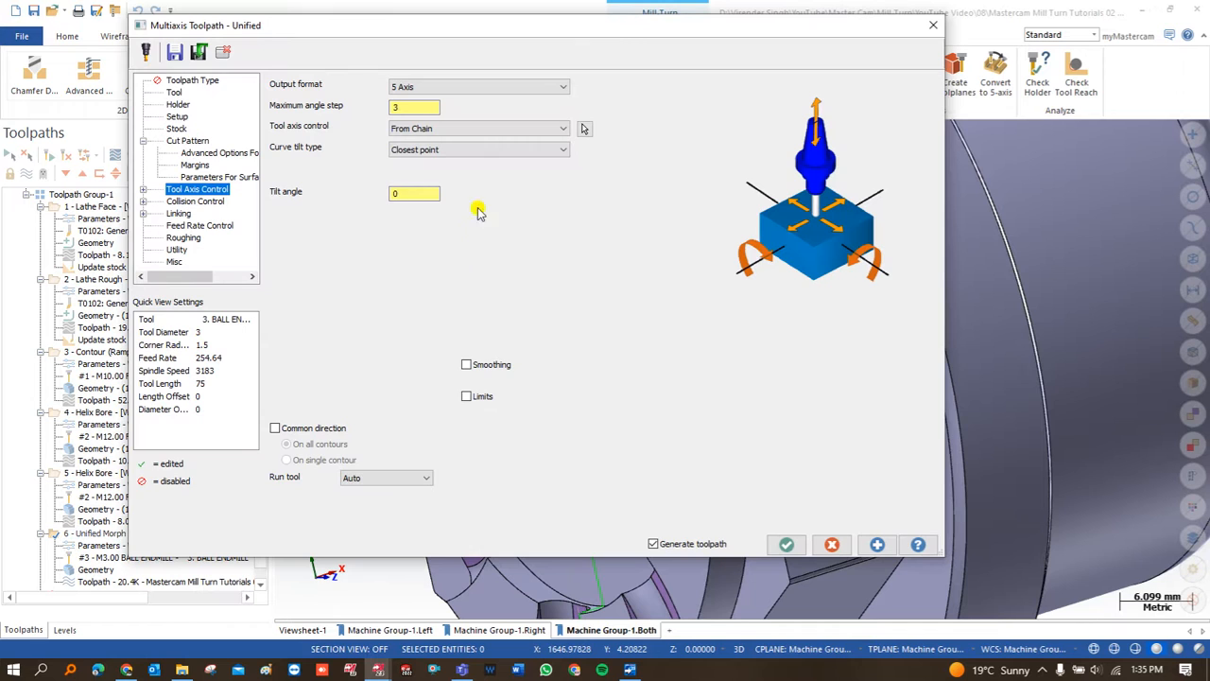
pyautogui.click(188, 142)
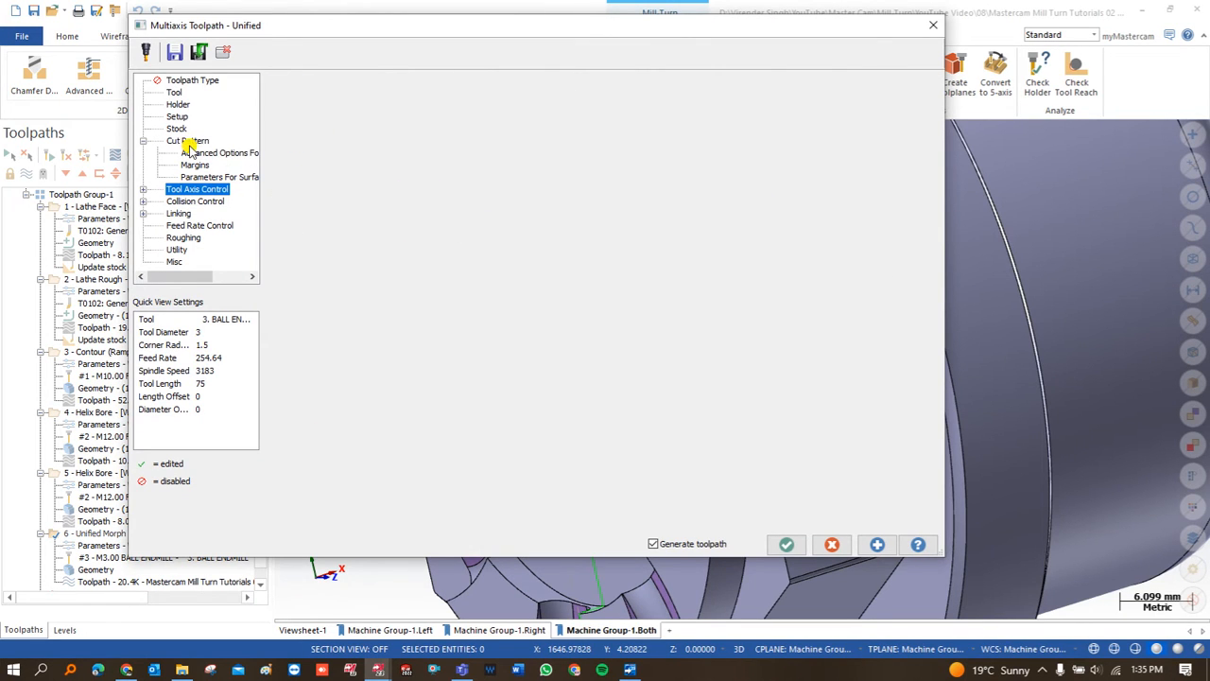
pyautogui.click(516, 438)
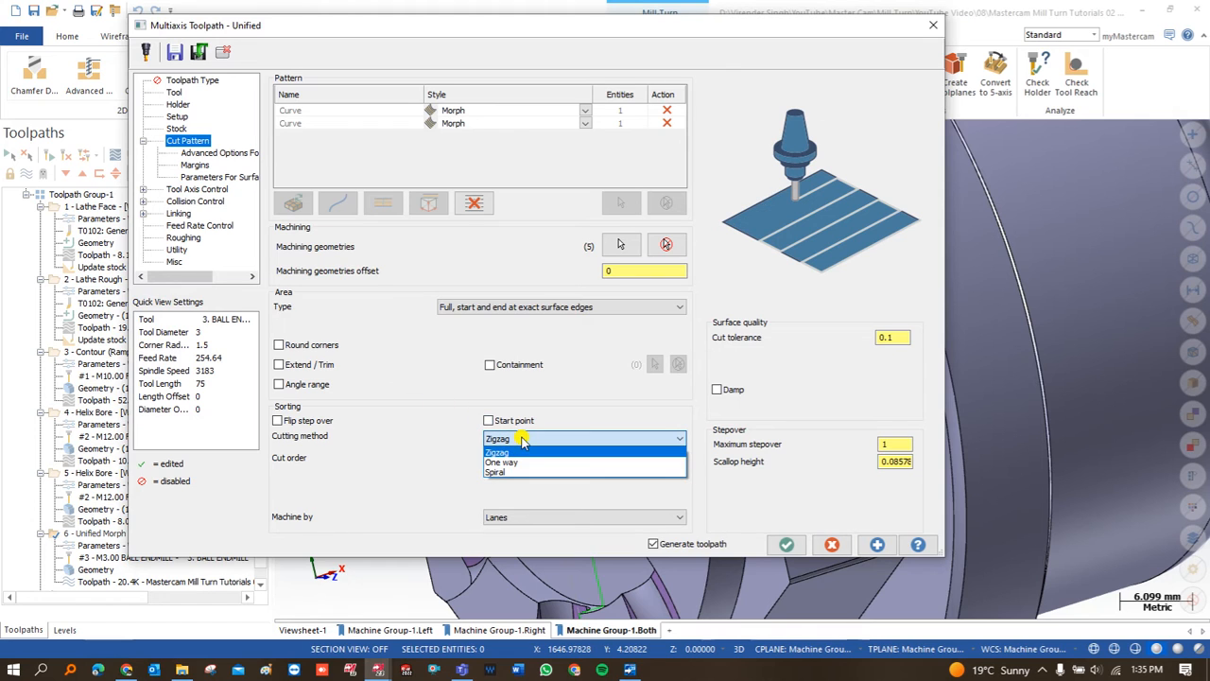
pyautogui.click(525, 445)
pyautogui.click(526, 460)
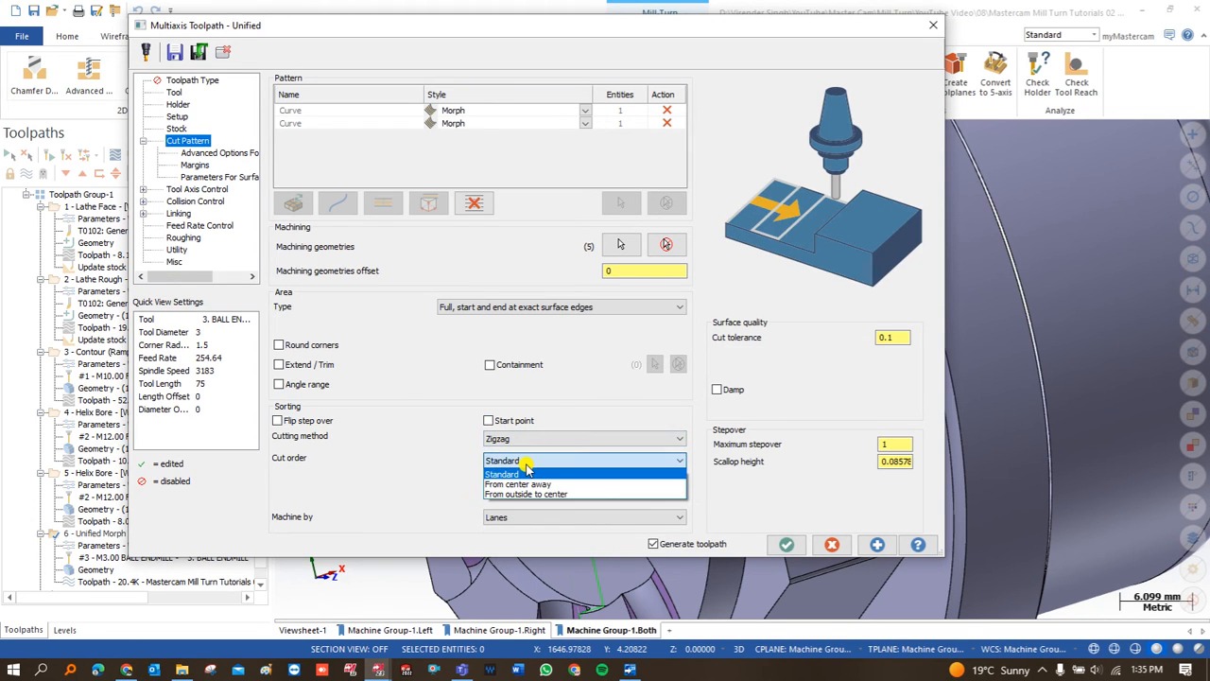
pyautogui.click(525, 483)
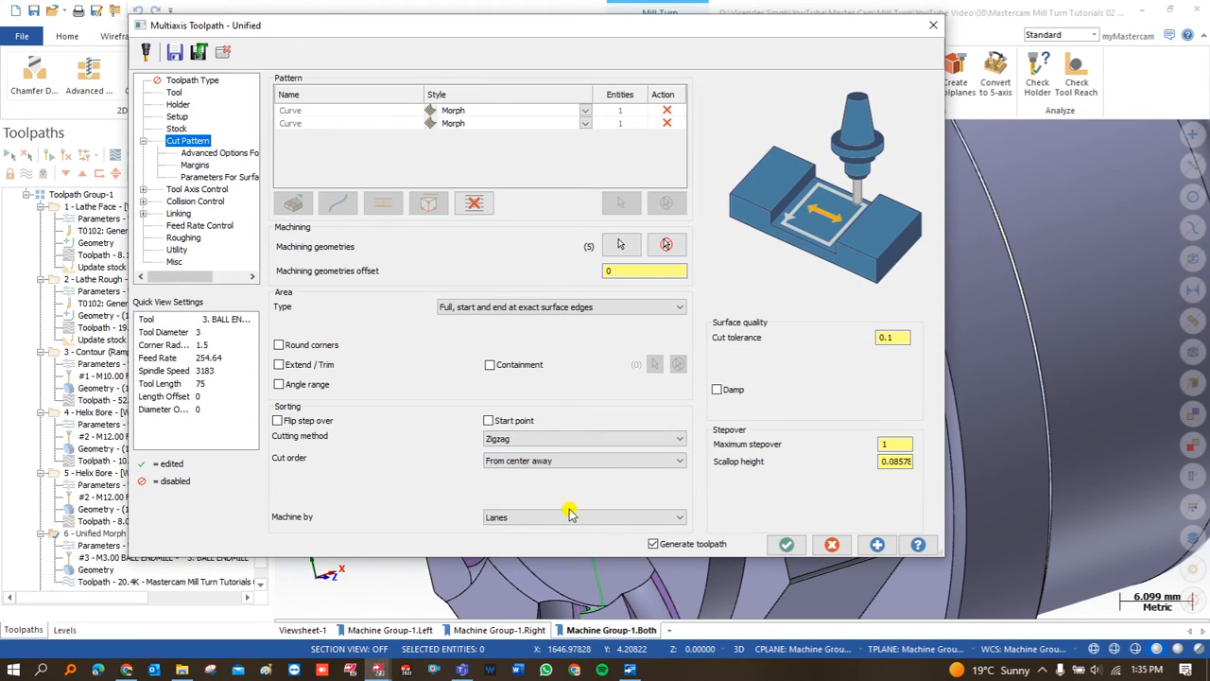
# Regenerate the Unified Morph toolpath with the new cut order and backplot its passes inside the slot.
pyautogui.click(790, 546)
pyautogui.moveTo(614, 426); pyautogui.dragTo(652, 227, button='middle')
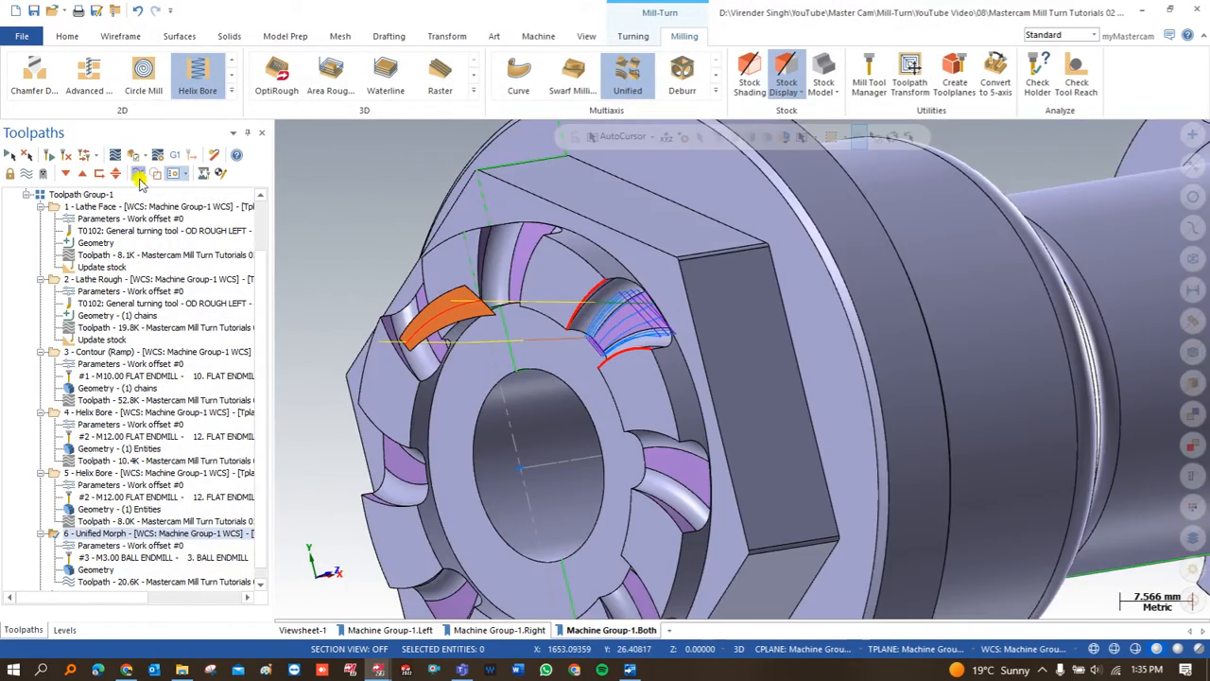
pyautogui.click(114, 156)
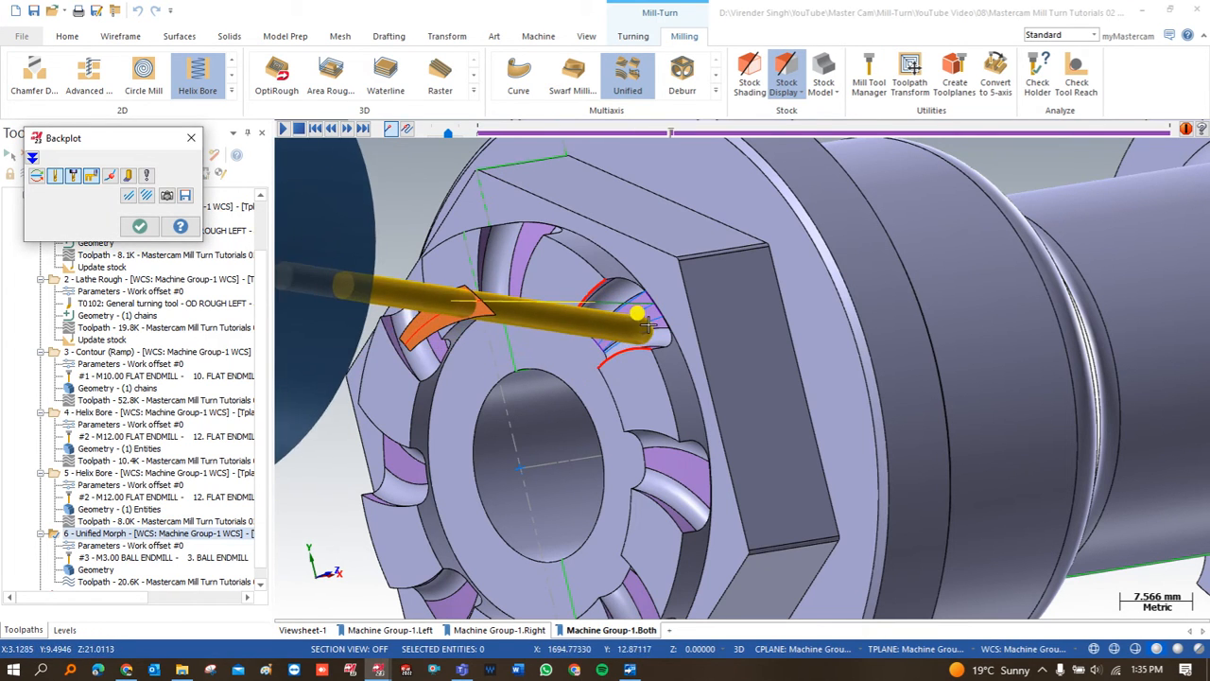
pyautogui.scroll(2, 647, 323)
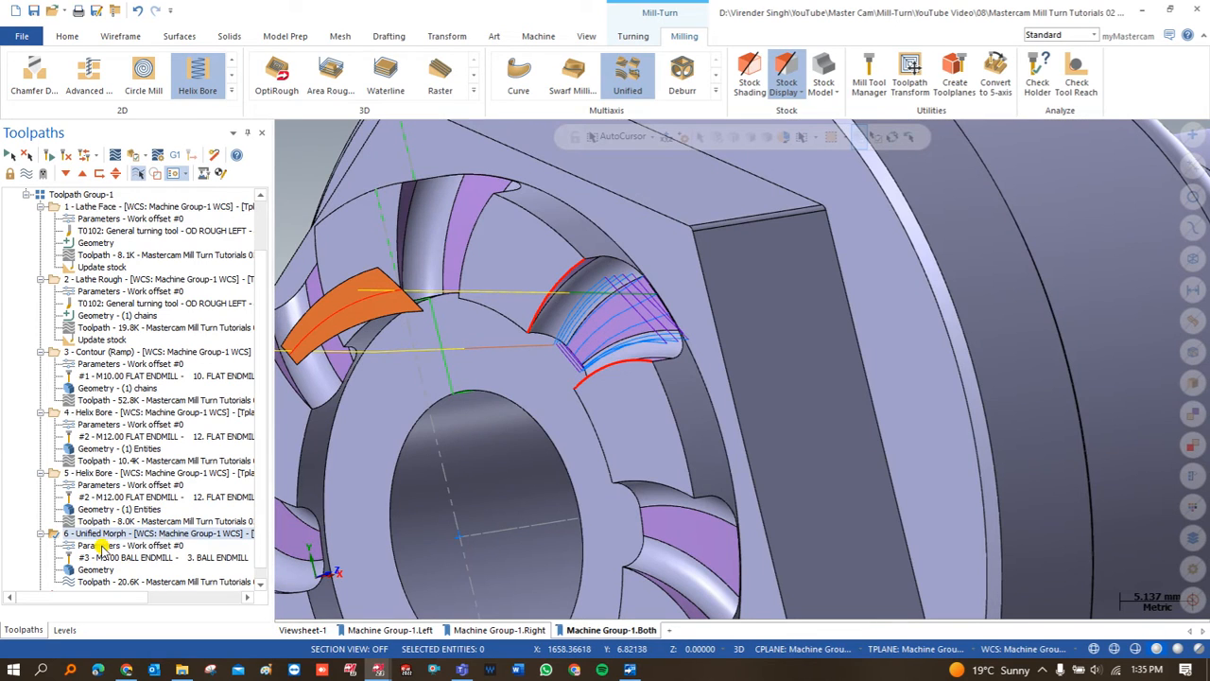
# Set the default links for small and large gaps to Blend spline and regenerate the Unified Morph toolpath.
pyautogui.click(97, 546)
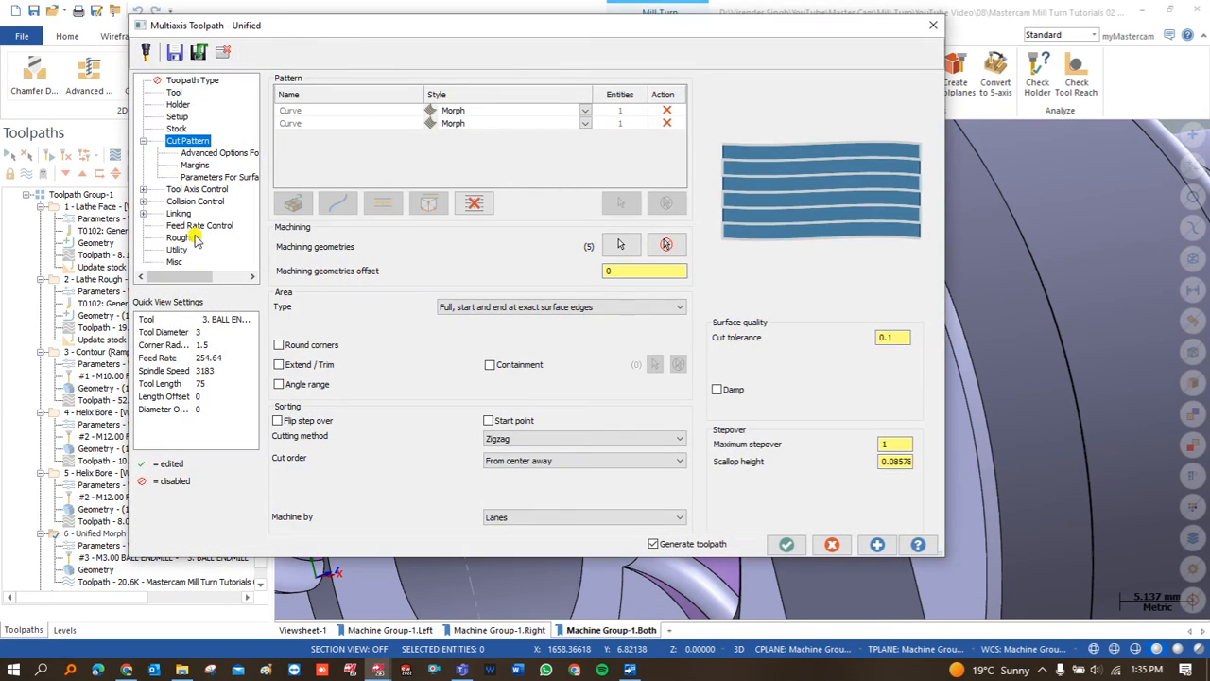
pyautogui.click(179, 214)
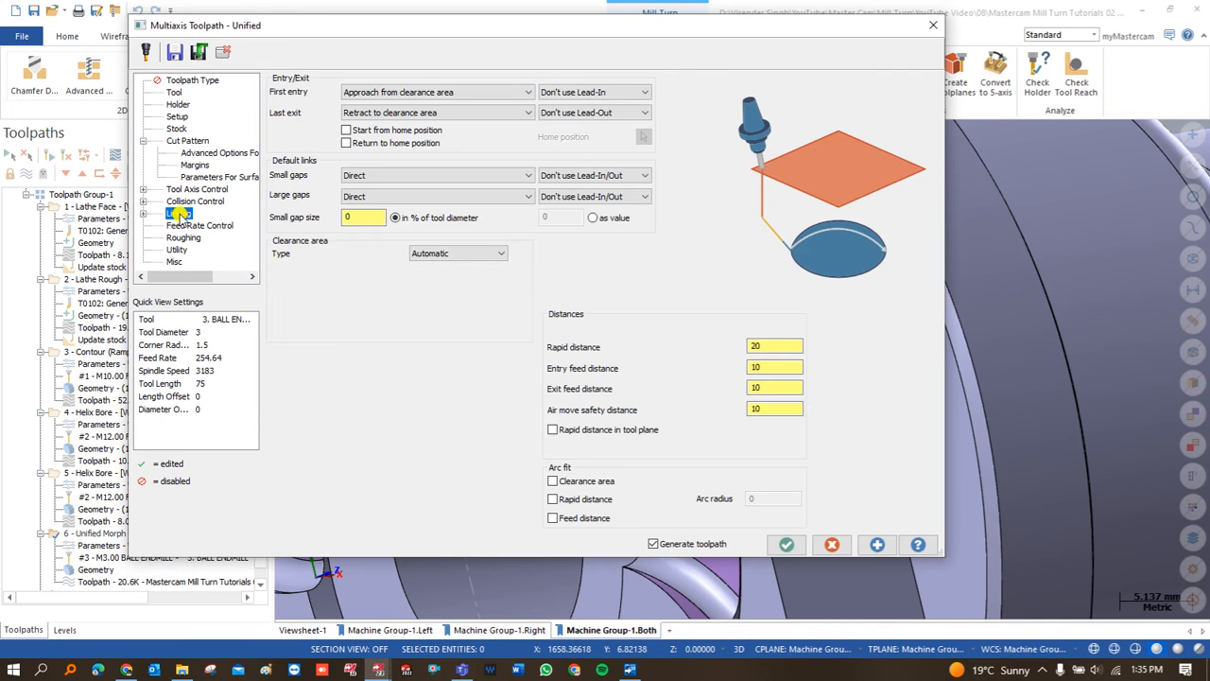
pyautogui.click(400, 174)
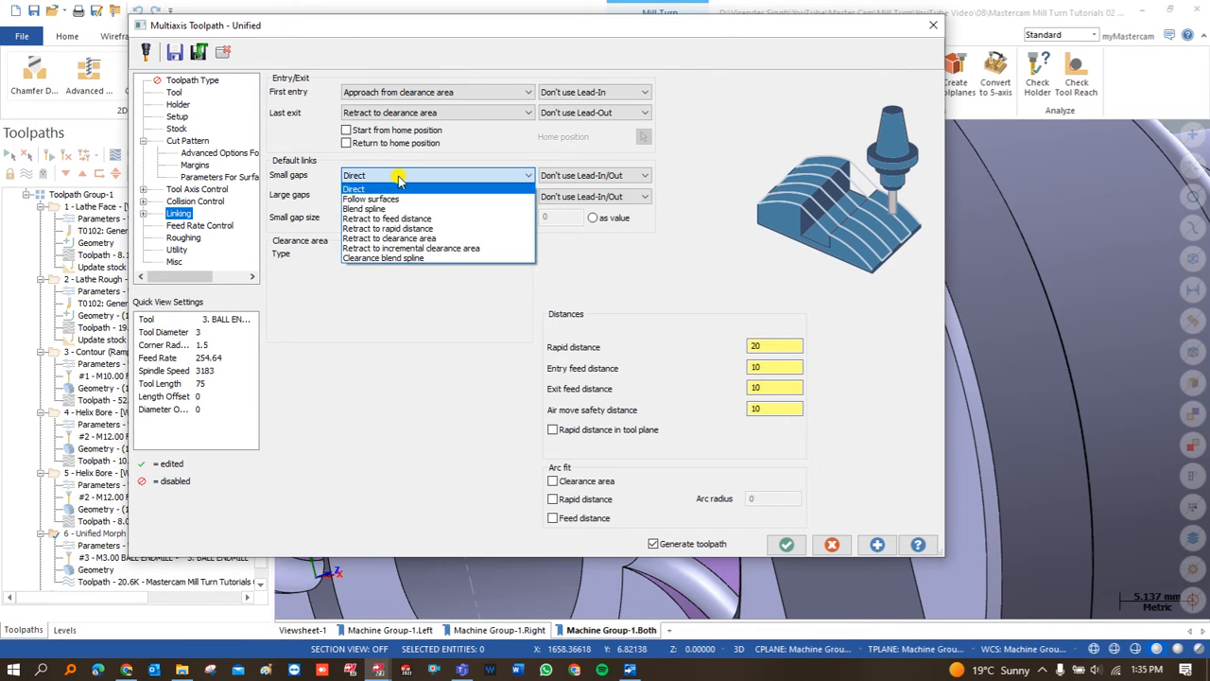
pyautogui.click(389, 198)
pyautogui.click(388, 197)
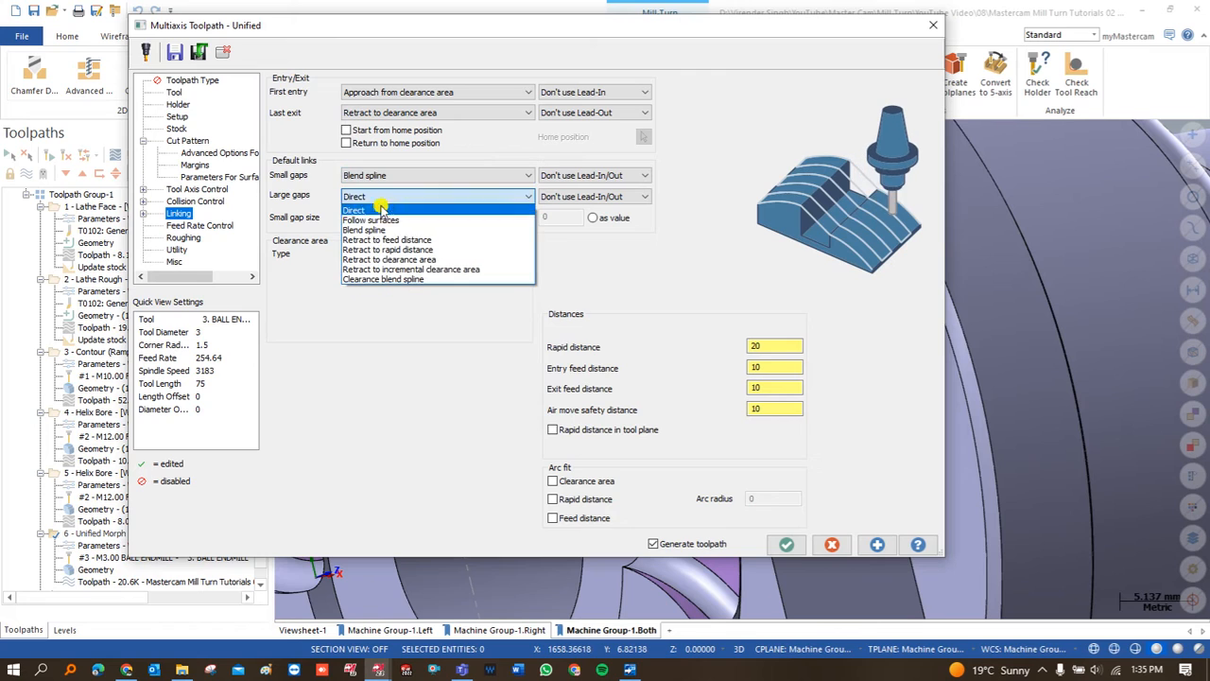
pyautogui.click(392, 219)
pyautogui.click(786, 544)
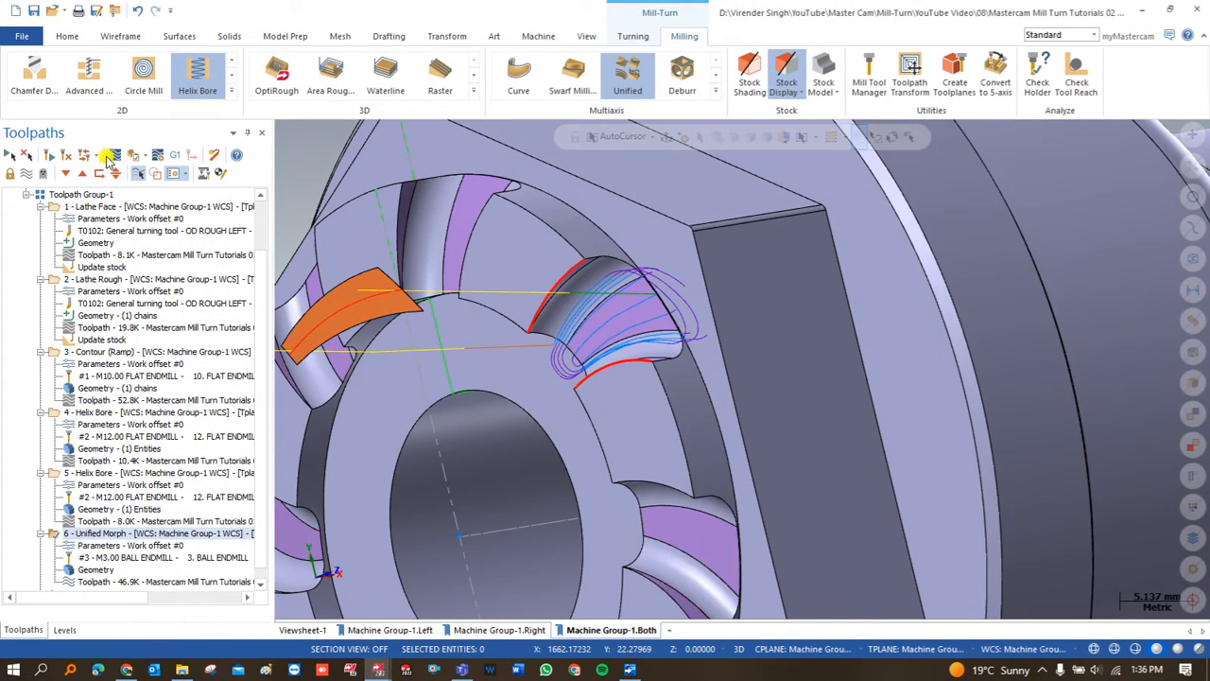
# Backplot the Unified Morph toolpath and examine the blend spline links between the slot passes.
pyautogui.click(117, 156)
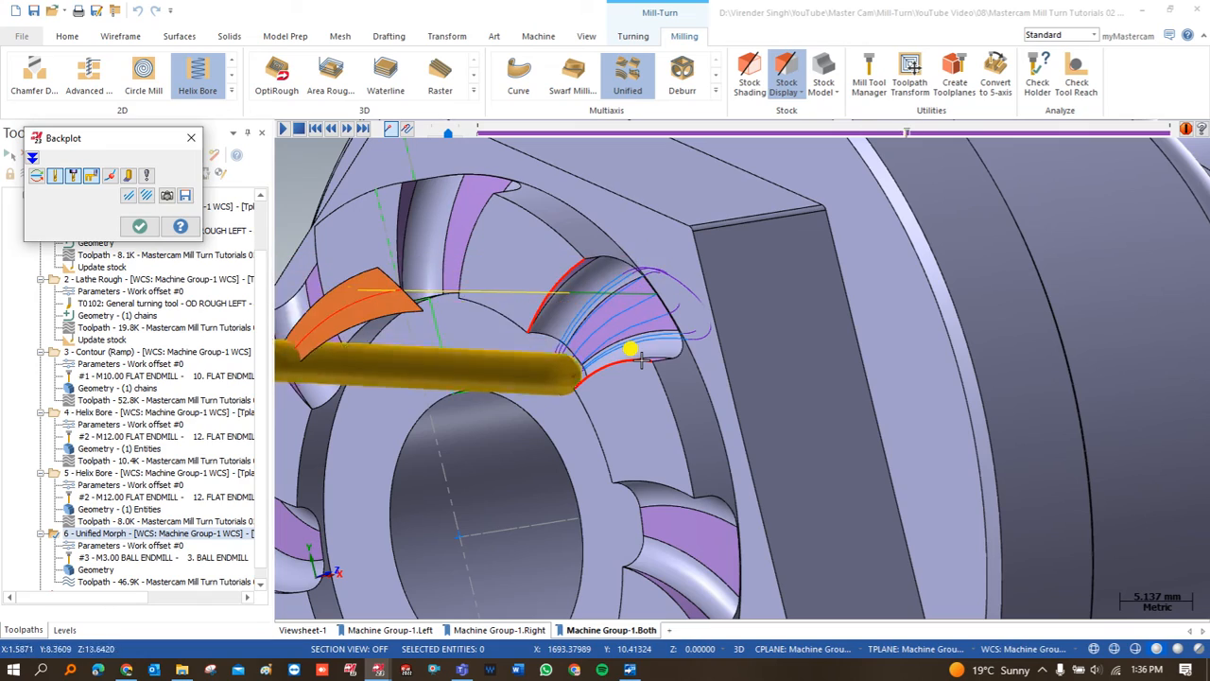
pyautogui.press('Escape')
pyautogui.scroll(-3, 643, 350)
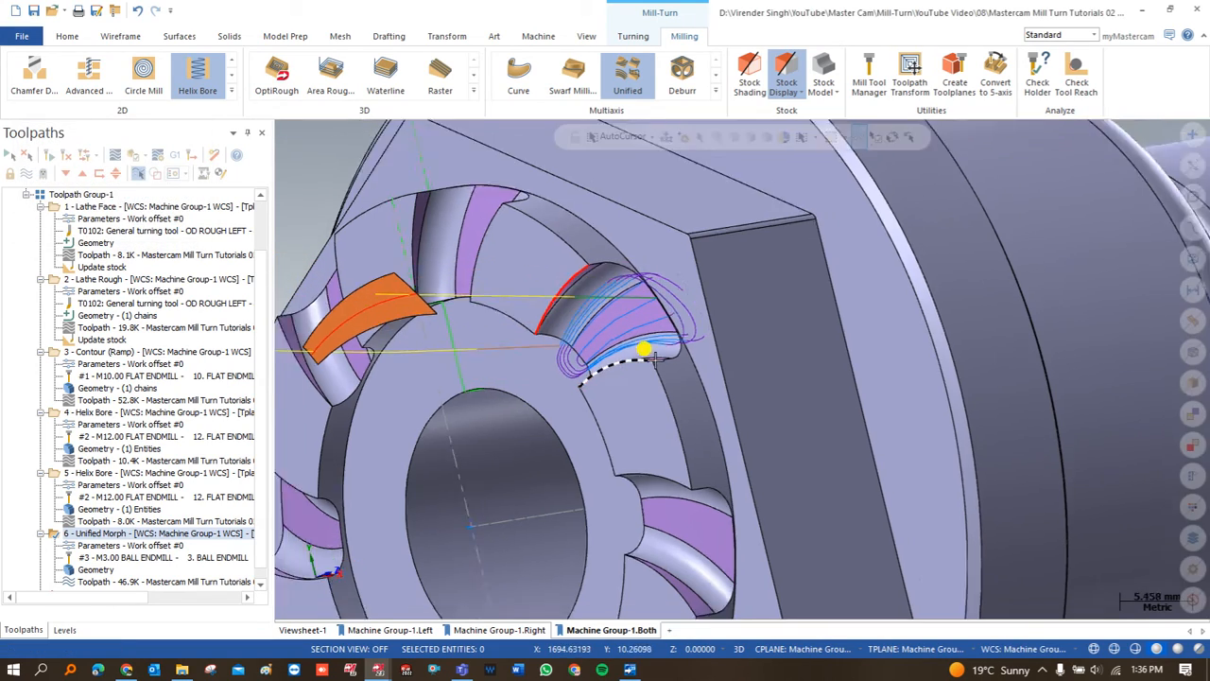
pyautogui.moveTo(641, 283); pyautogui.dragTo(641, 304, button='middle')
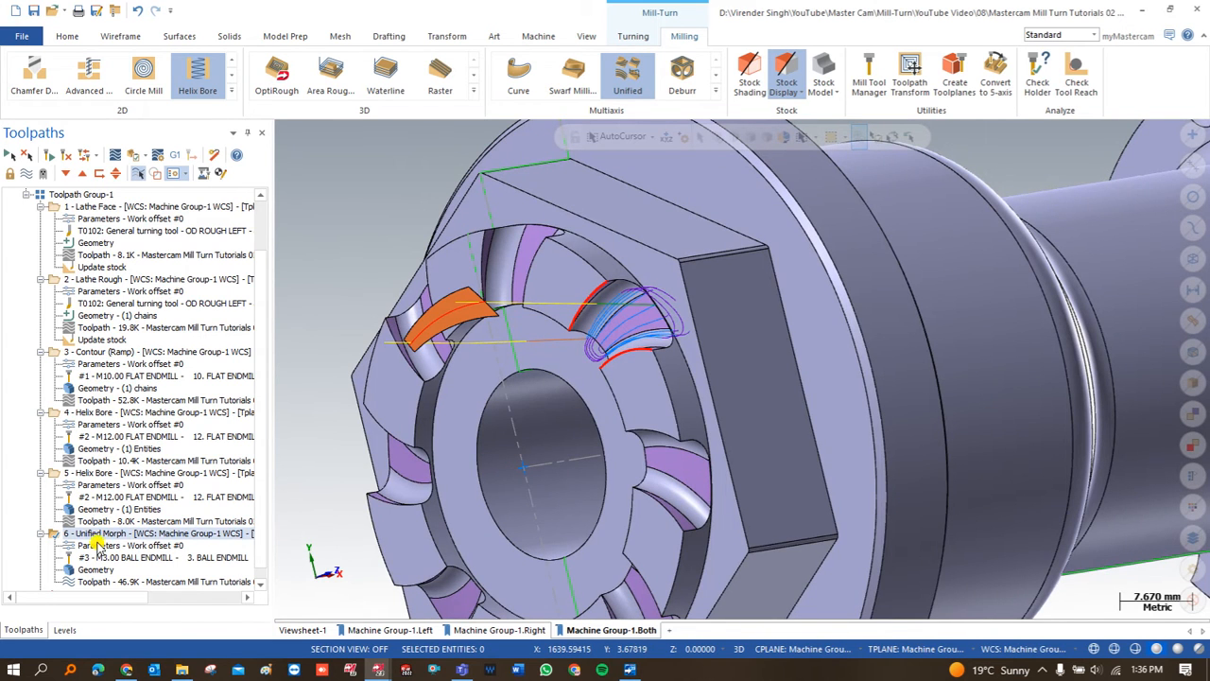
# Enable the second collision check for flute, shoulder, shank and holder, using the Tilt tool strategy set to Automatic.
pyautogui.click(98, 544)
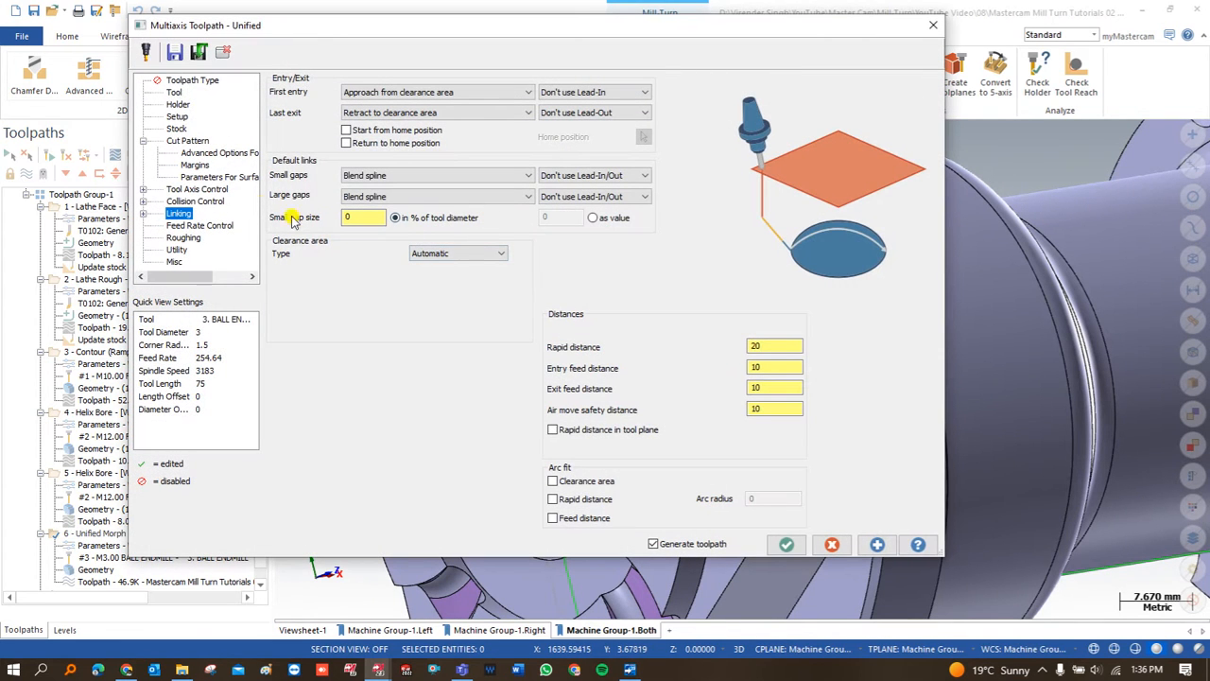
pyautogui.click(192, 199)
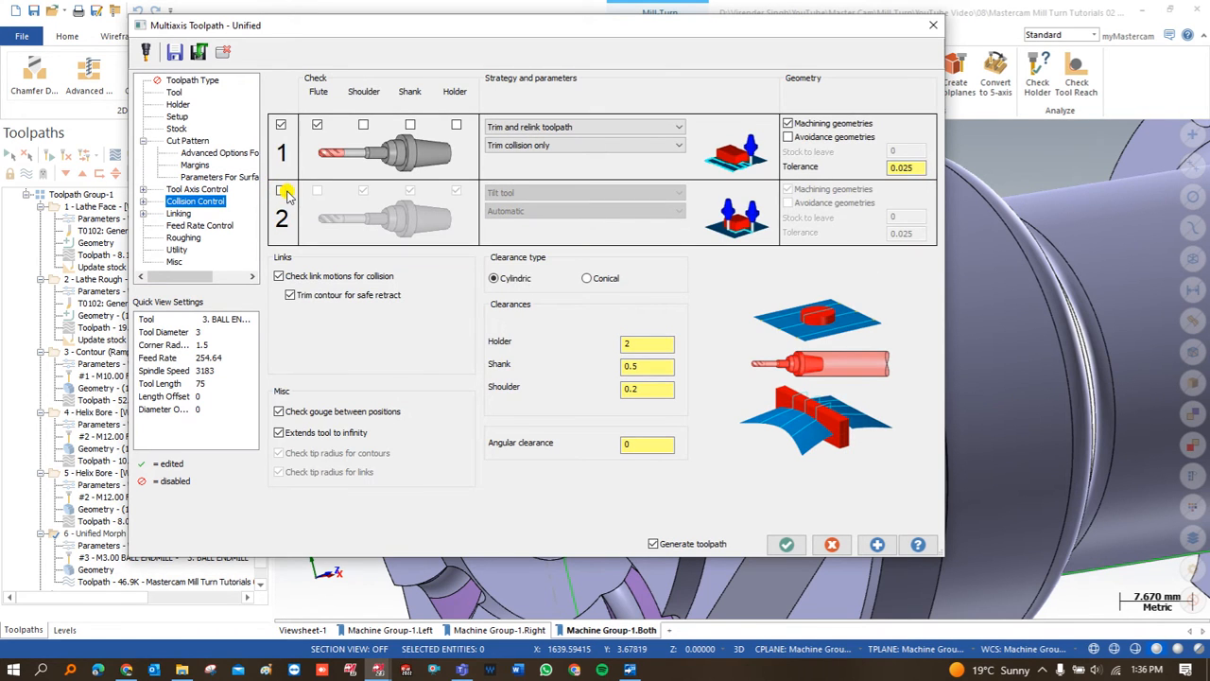
pyautogui.click(281, 191)
pyautogui.click(318, 191)
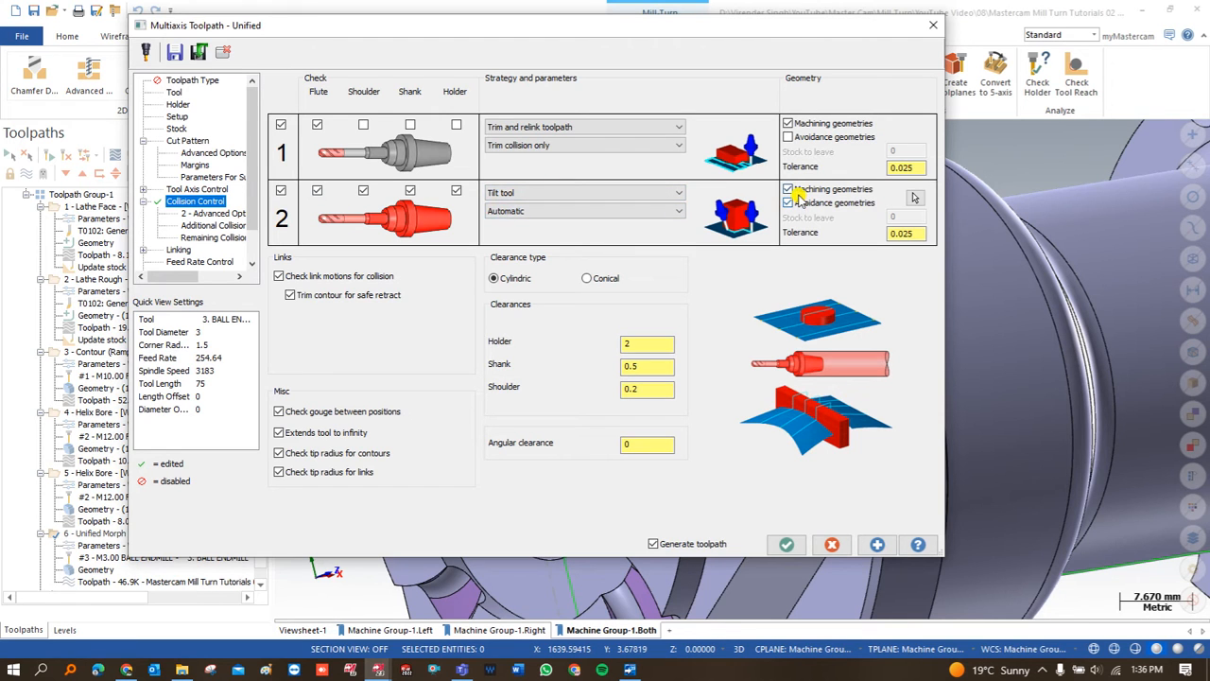
# Make the second collision check use only avoidance geometry picked on the hexagonal end, with 0.5 mm stock to leave, and regenerate.
pyautogui.click(914, 200)
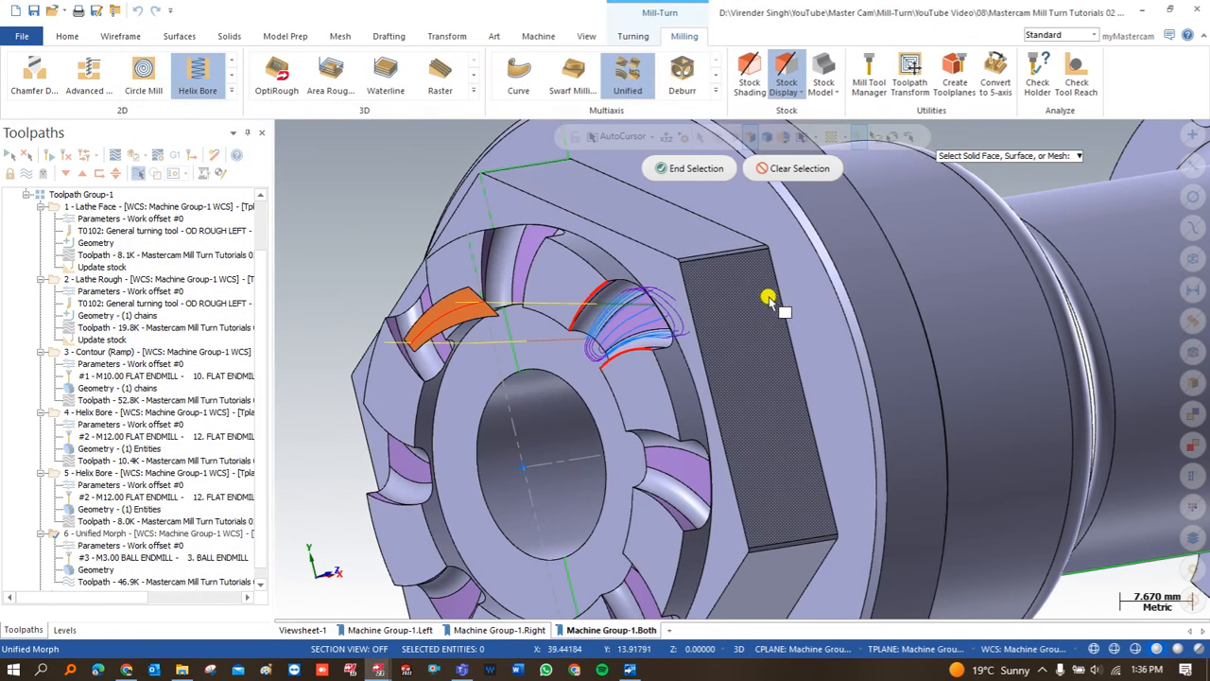
pyautogui.click(679, 290)
pyautogui.click(690, 168)
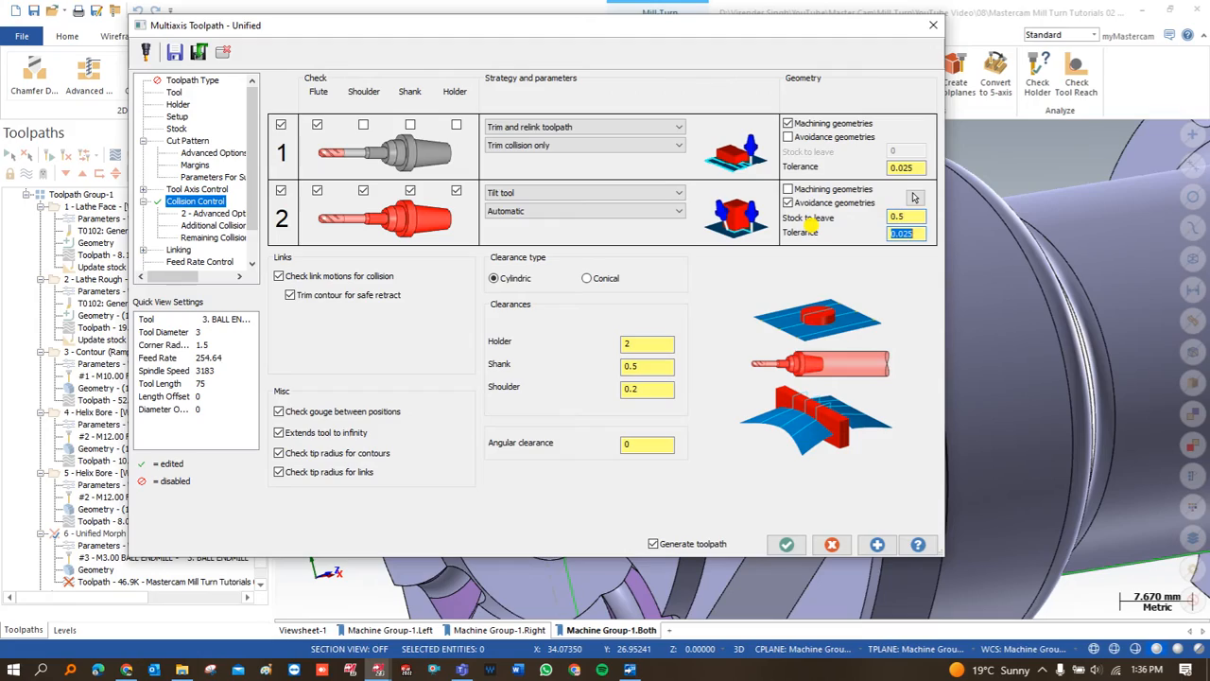
pyautogui.click(787, 544)
# Backplot the collision-controlled toolpath and examine the tool's tilt and clearance inside the slot.
pyautogui.scroll(5, 648, 303)
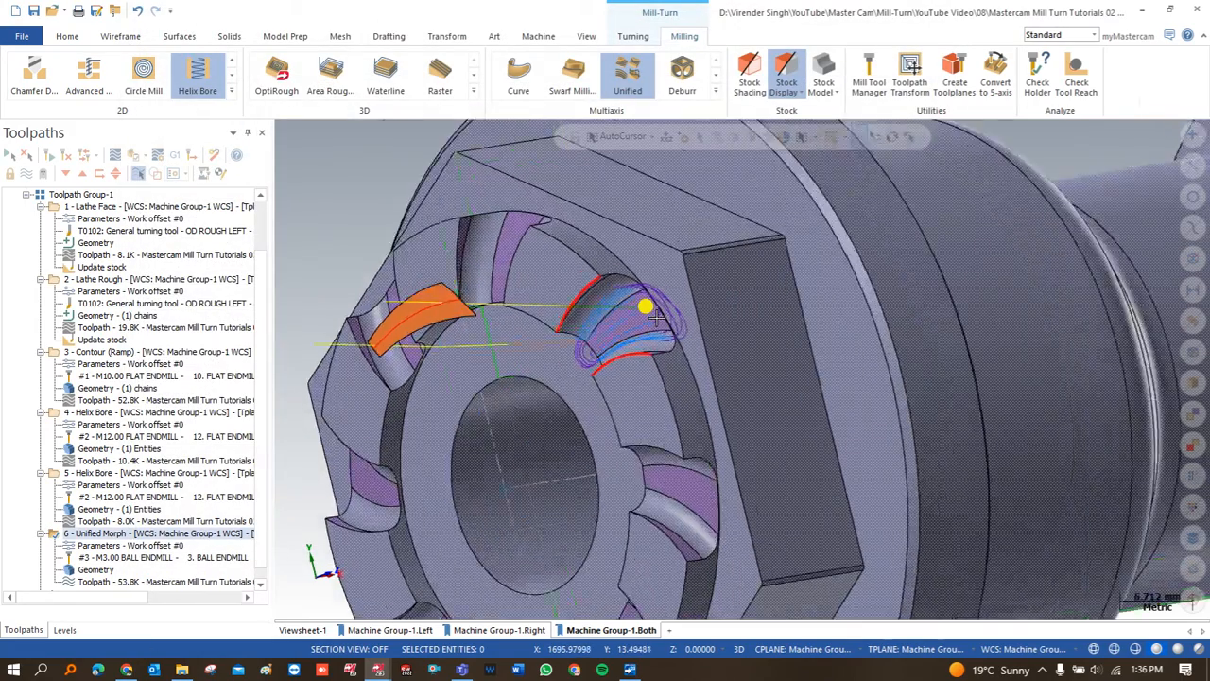
pyautogui.moveTo(601, 301); pyautogui.dragTo(561, 274, button='middle')
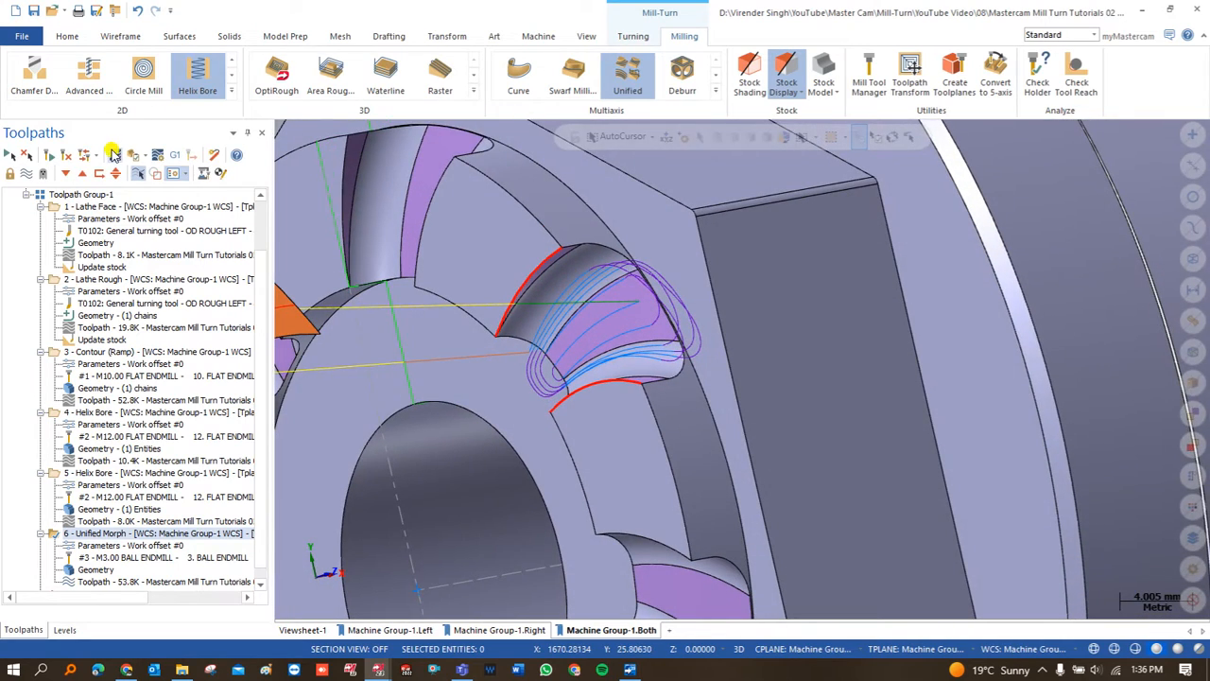
pyautogui.click(114, 155)
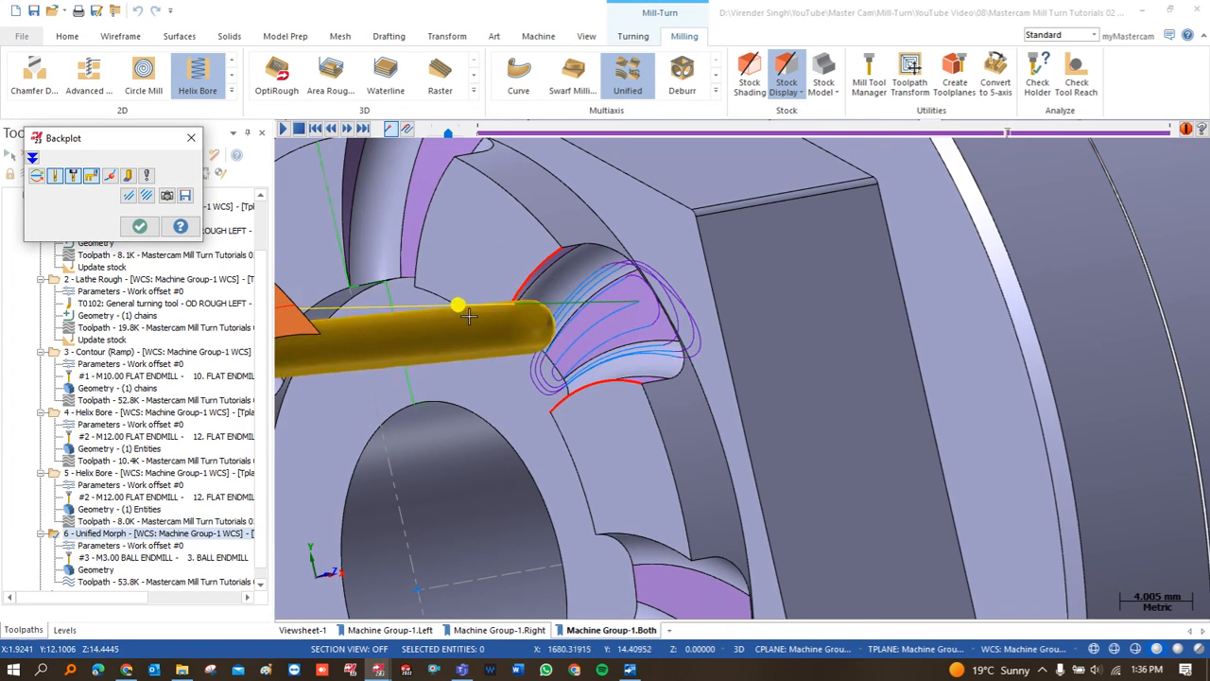
pyautogui.scroll(-5, 734, 303)
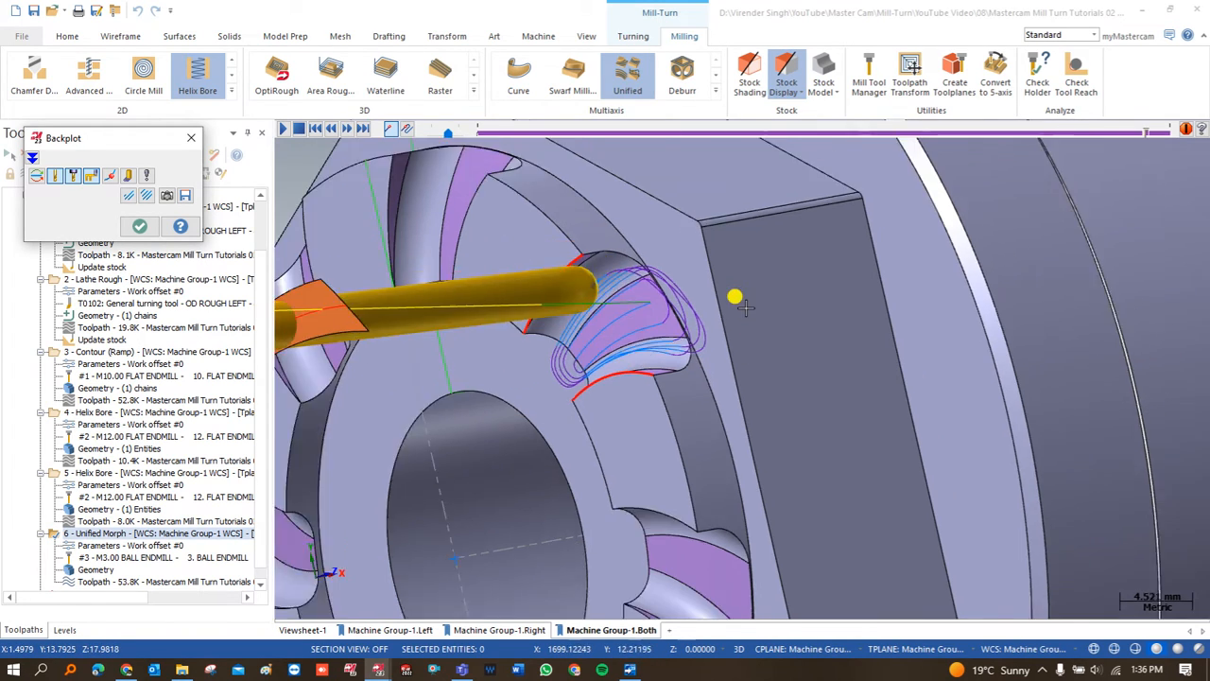
pyautogui.scroll(2, 718, 293)
pyautogui.scroll(-2, 700, 289)
pyautogui.scroll(4, 685, 297)
pyautogui.scroll(1, 677, 299)
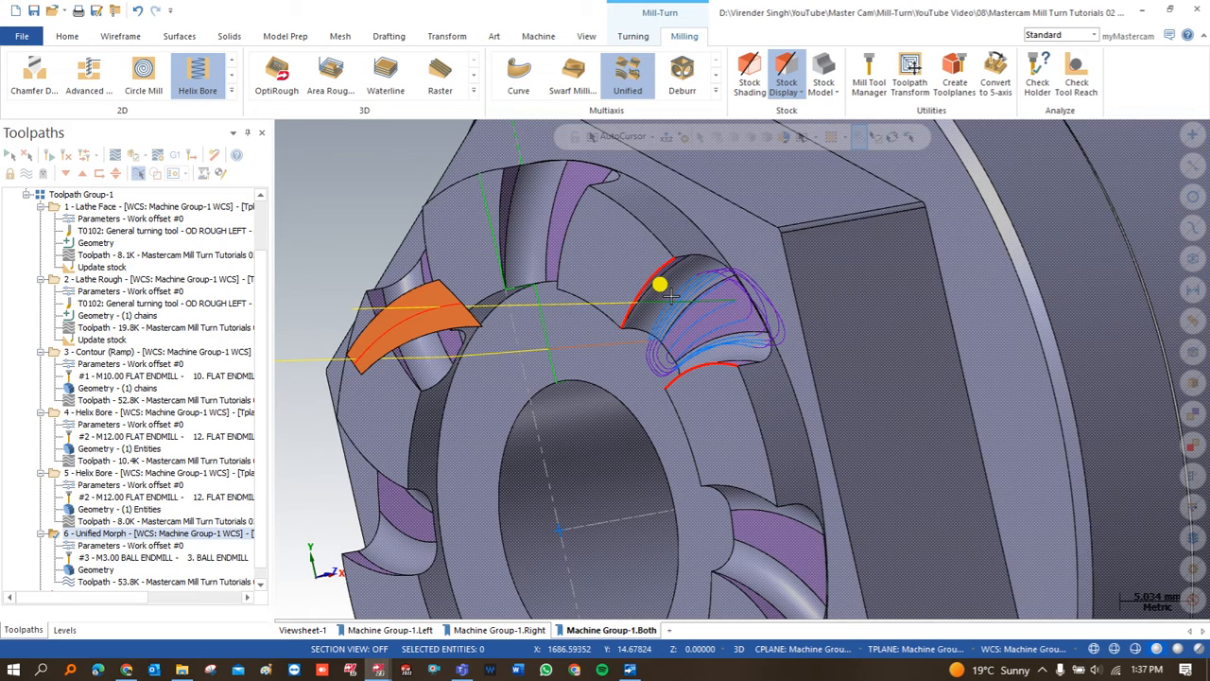
# Examine the programmed slot and the remaining identical slots around the hexagonal end face.
pyautogui.scroll(-5, 631, 282)
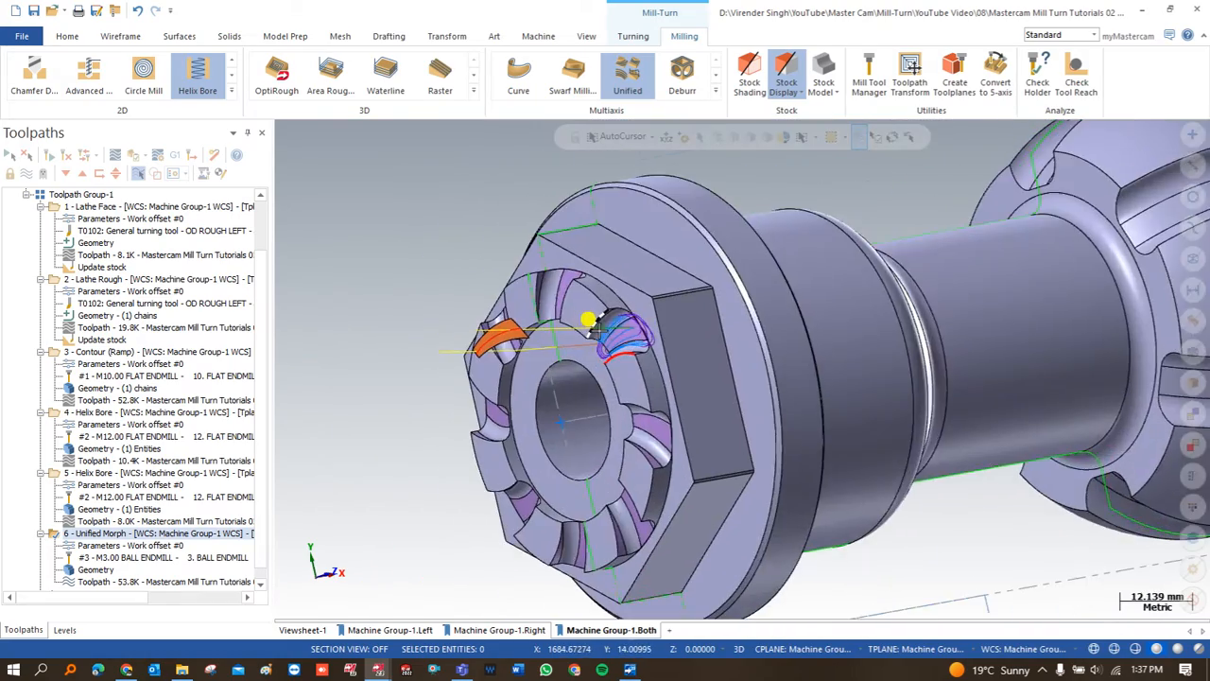
pyautogui.scroll(3, 625, 304)
pyautogui.moveTo(619, 326)
pyautogui.mouseDown(button='middle')
pyautogui.moveTo(611, 334)
pyautogui.moveTo(638, 258)
pyautogui.moveTo(596, 326)
pyautogui.moveTo(514, 354)
pyautogui.moveTo(610, 330)
pyautogui.mouseUp(button='middle')
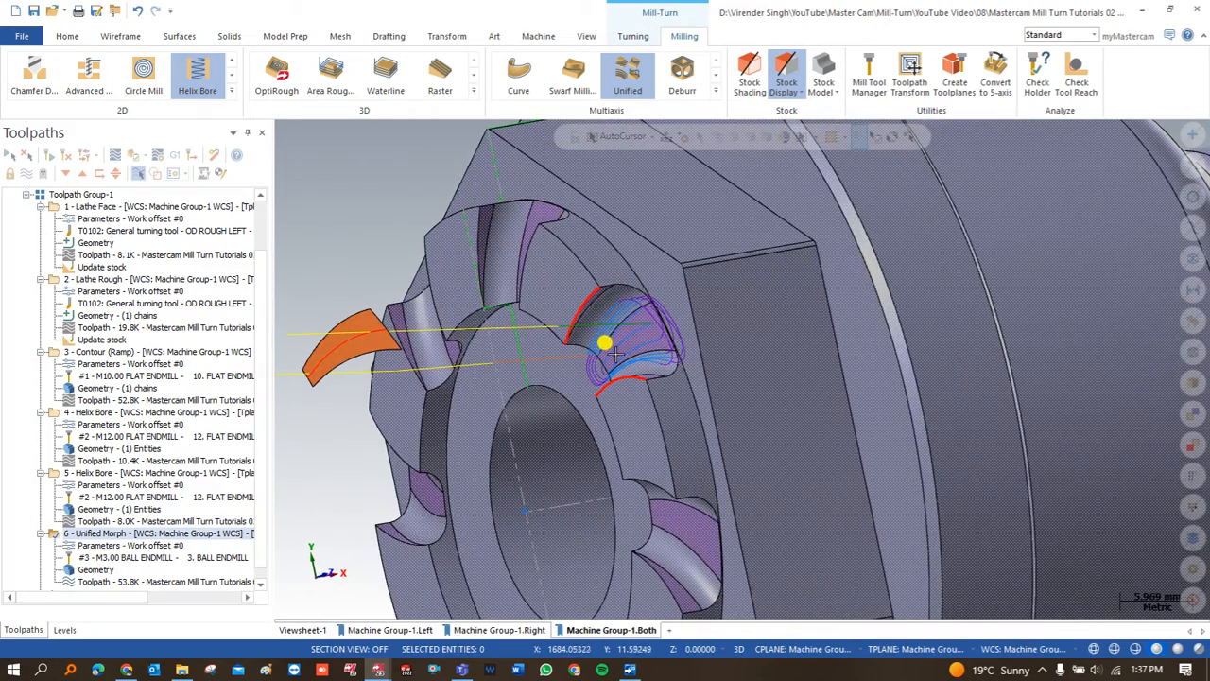
pyautogui.scroll(-1, 616, 350)
pyautogui.moveTo(615, 352); pyautogui.dragTo(558, 255, button='middle')
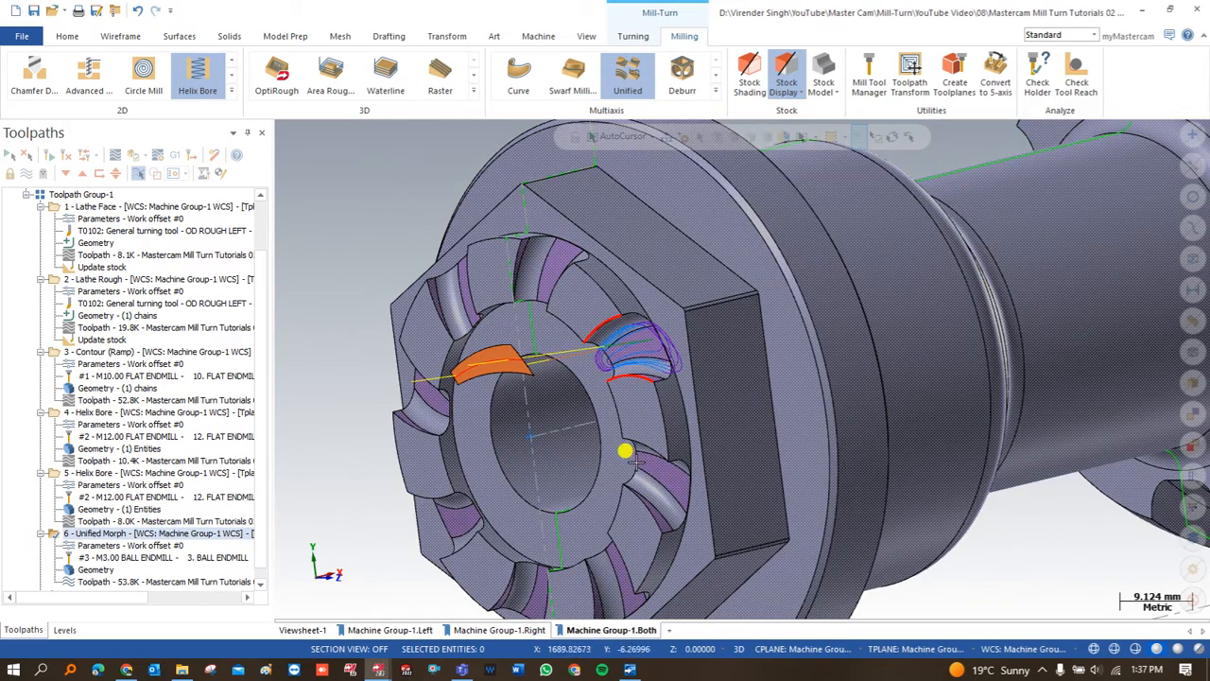
pyautogui.scroll(-3, 561, 381)
pyautogui.moveTo(555, 380); pyautogui.dragTo(558, 342, button='middle')
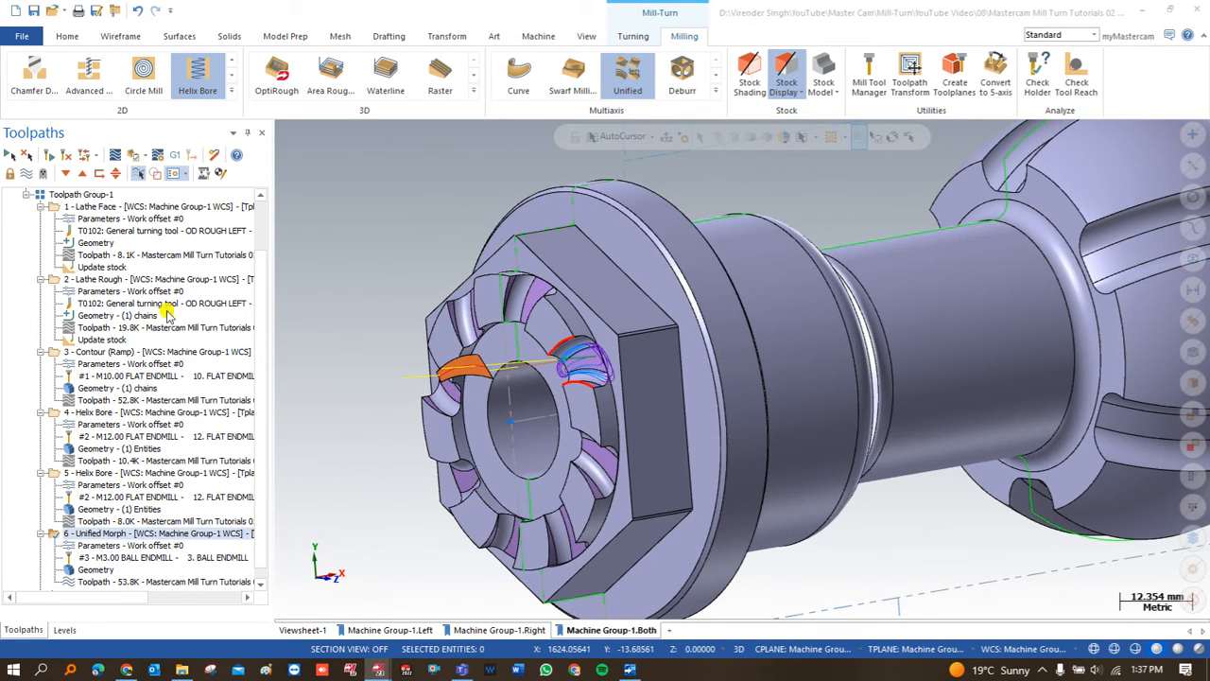
# Enable Transform/Translate for the Unified Morph operation about the X-axis, with 8 steps and a 45° rotation angle.
pyautogui.scroll(-1, 180, 239)
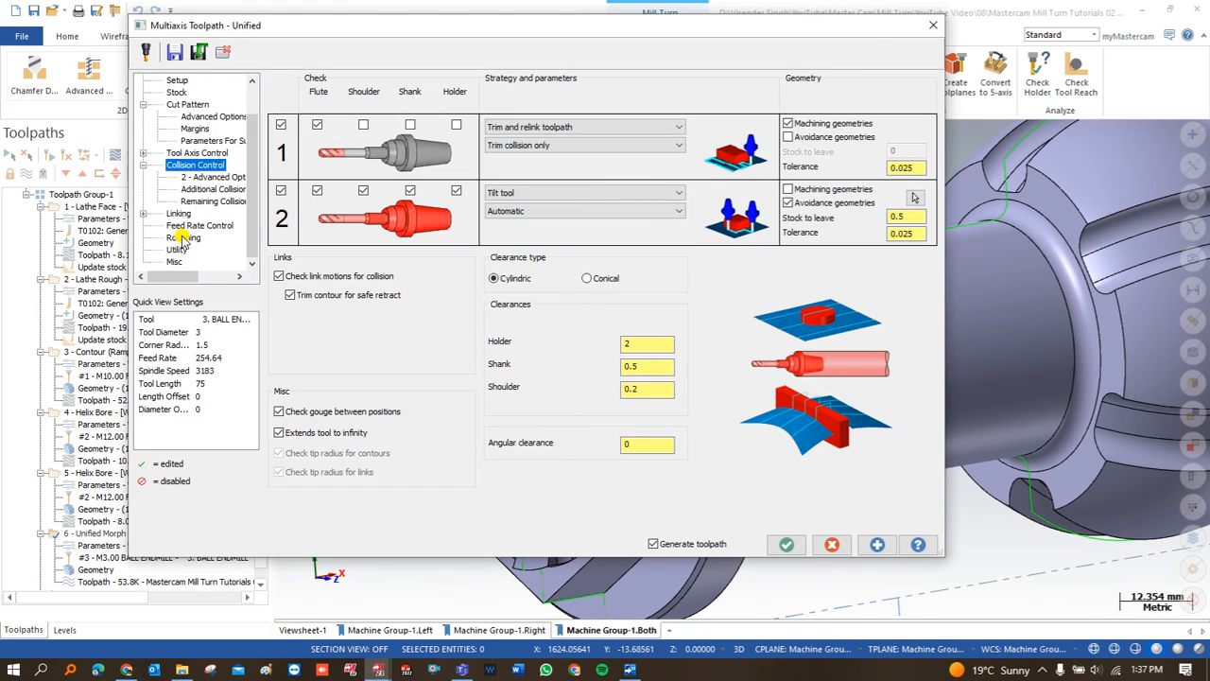
pyautogui.click(180, 238)
pyautogui.click(177, 249)
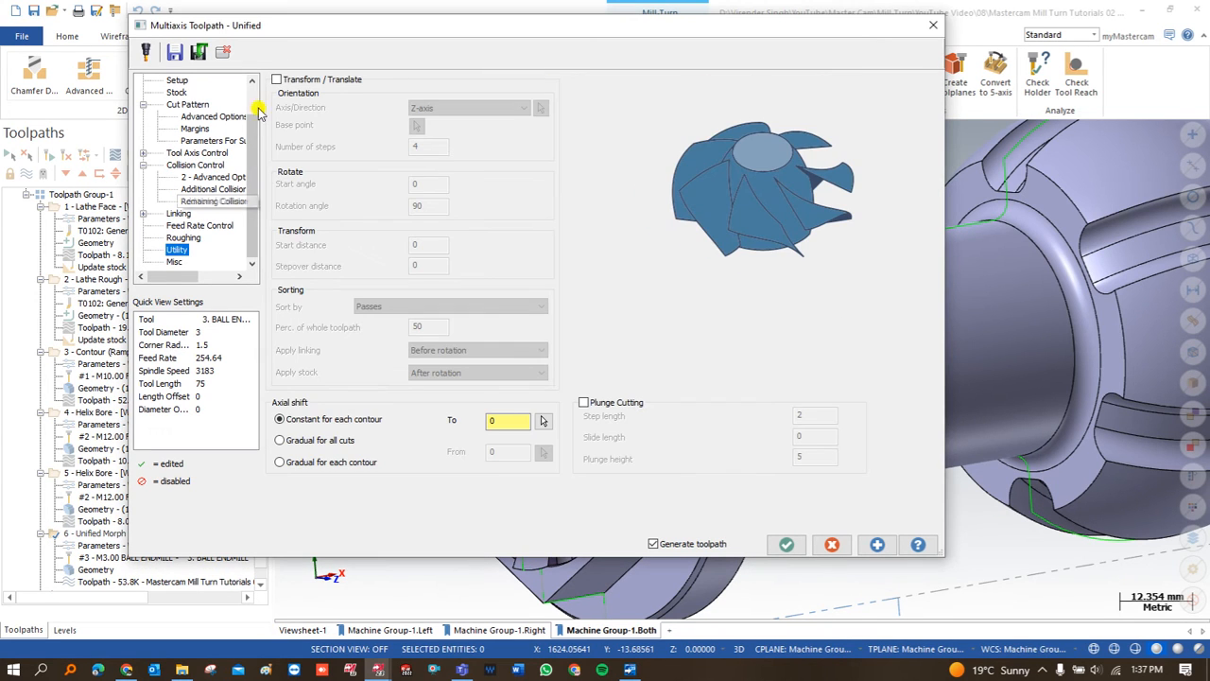
pyautogui.click(277, 80)
pyautogui.click(440, 108)
pyautogui.click(421, 124)
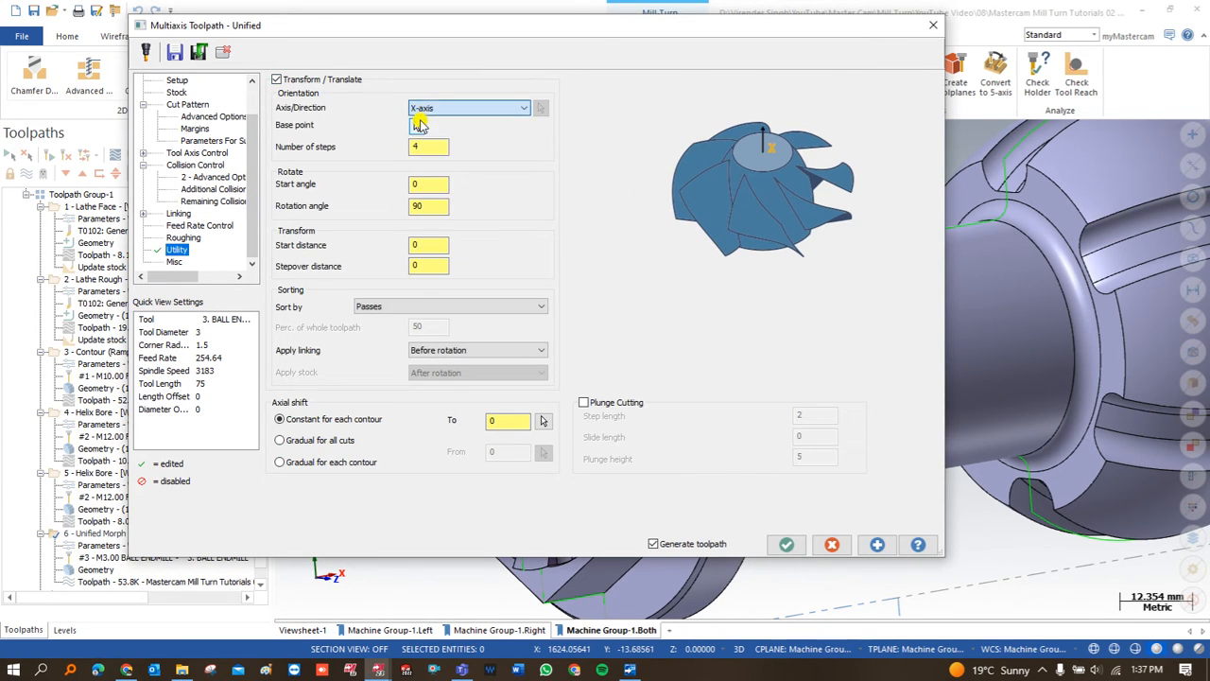
pyautogui.doubleClick(423, 145)
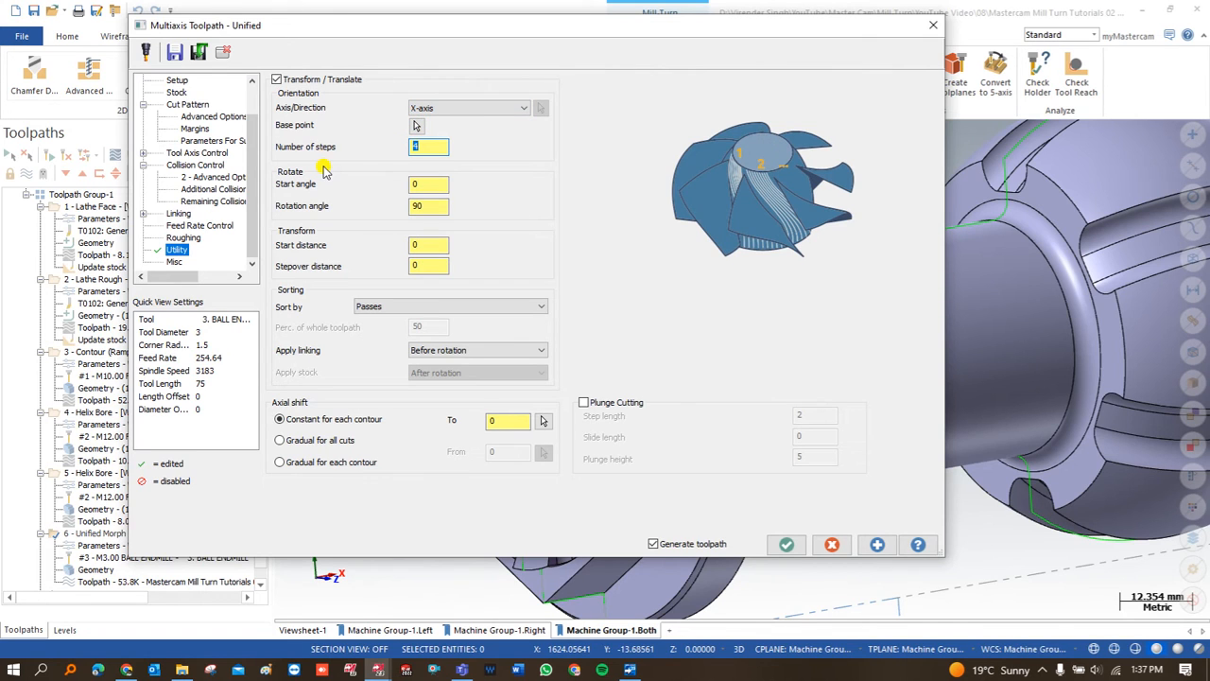
pyautogui.click(421, 202)
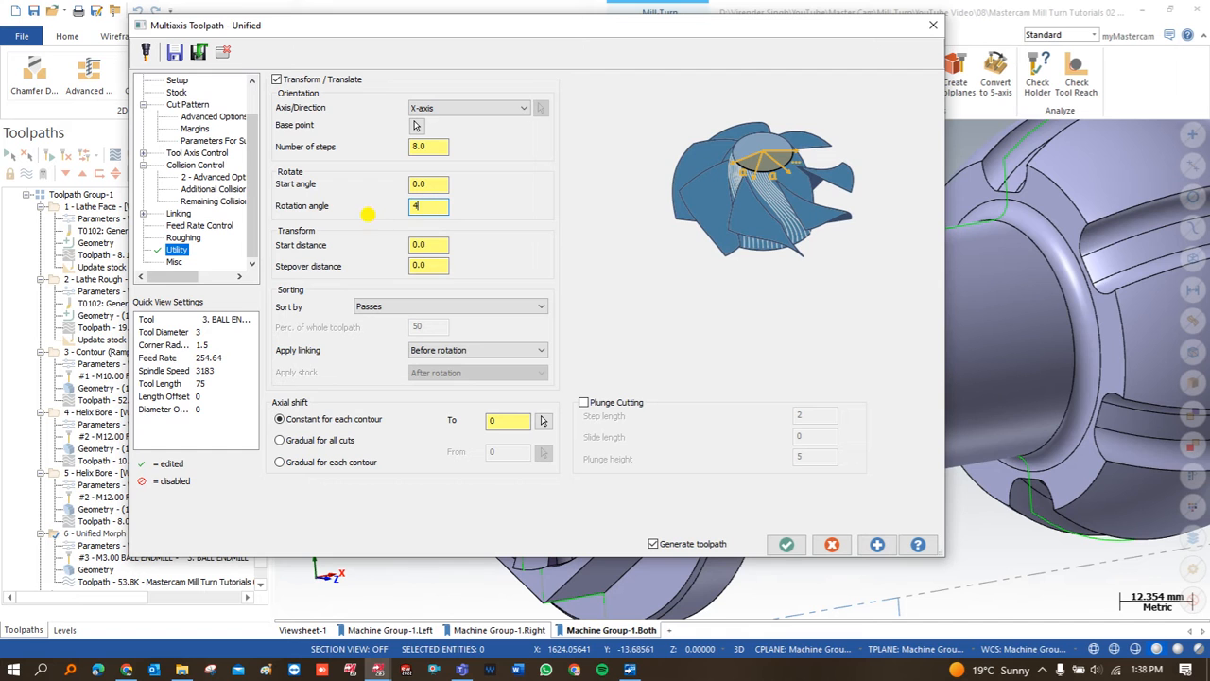
pyautogui.write('45')
pyautogui.press('Tab')
# Sort the transformed passes by Complete toolpath and regenerate the operation.
pyautogui.click(417, 307)
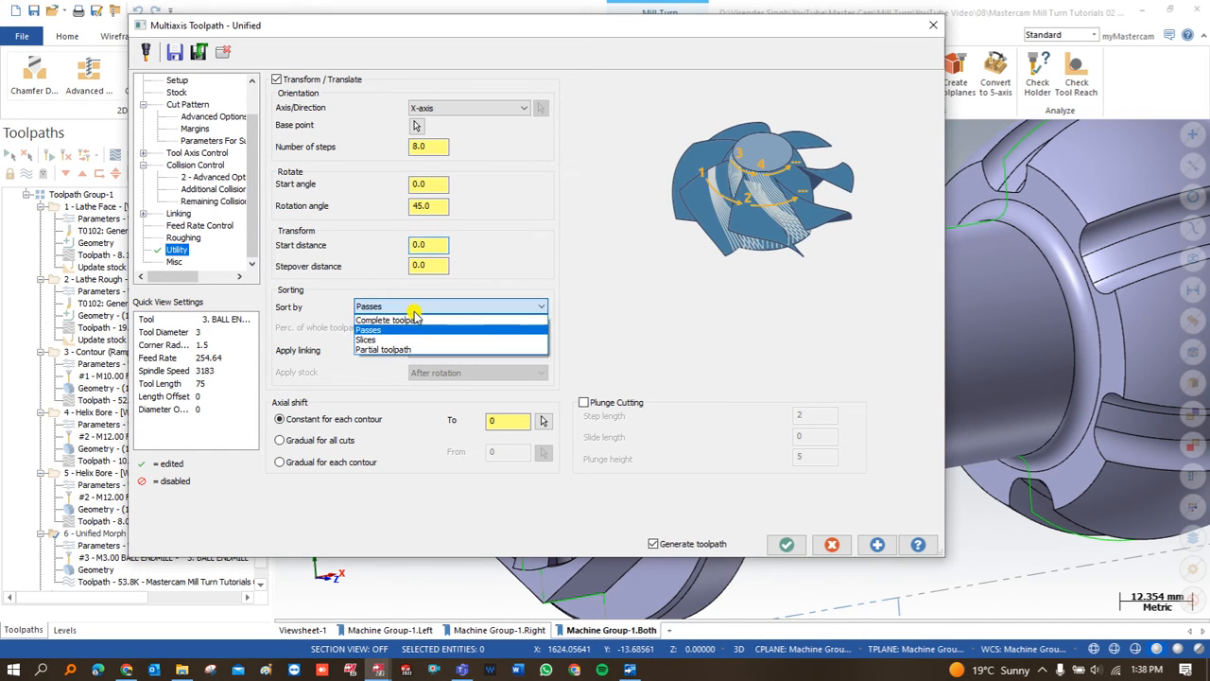
pyautogui.click(405, 318)
pyautogui.click(785, 546)
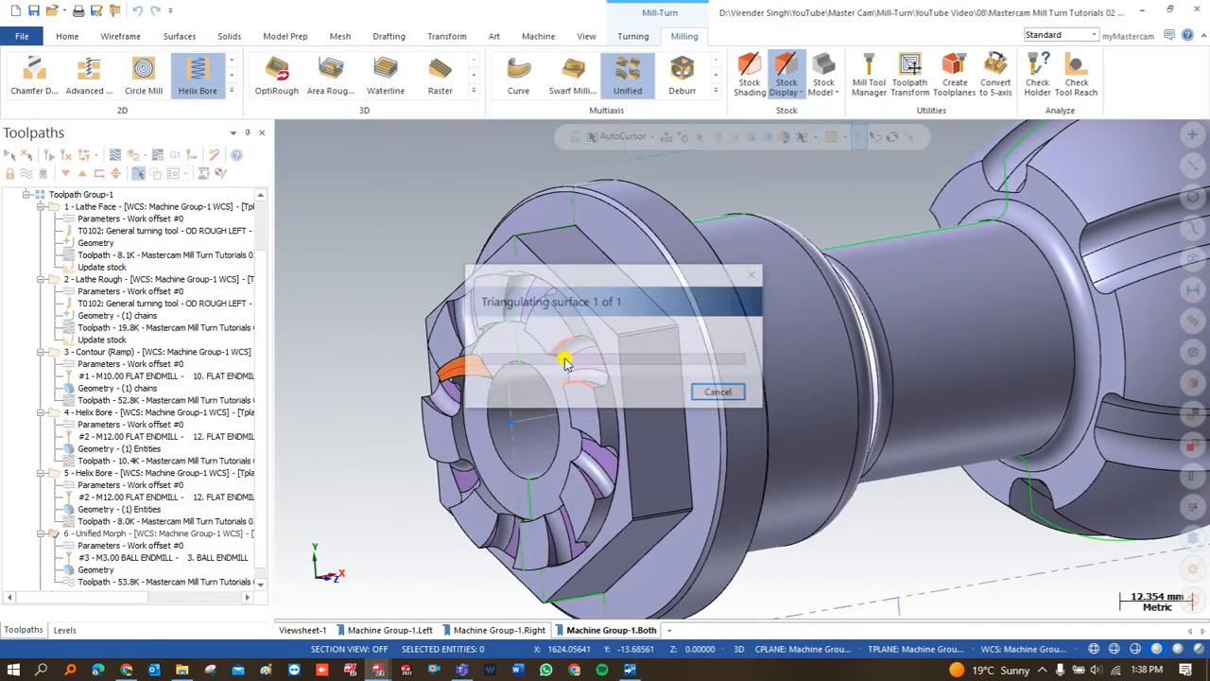
# Backplot the rotated toolpath and examine how the tool moves from slot to slot around the end face.
pyautogui.scroll(5, 556, 342)
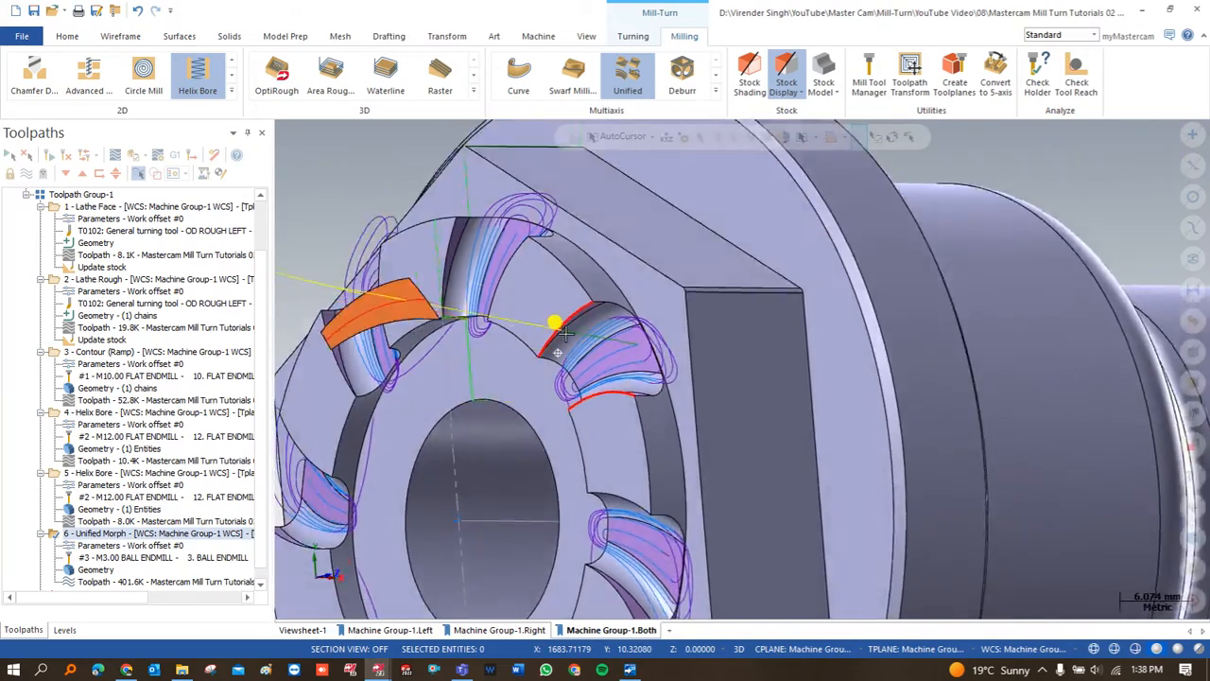
pyautogui.moveTo(564, 333)
pyautogui.mouseDown(button='middle')
pyautogui.moveTo(605, 303)
pyautogui.moveTo(545, 326)
pyautogui.mouseUp(button='middle')
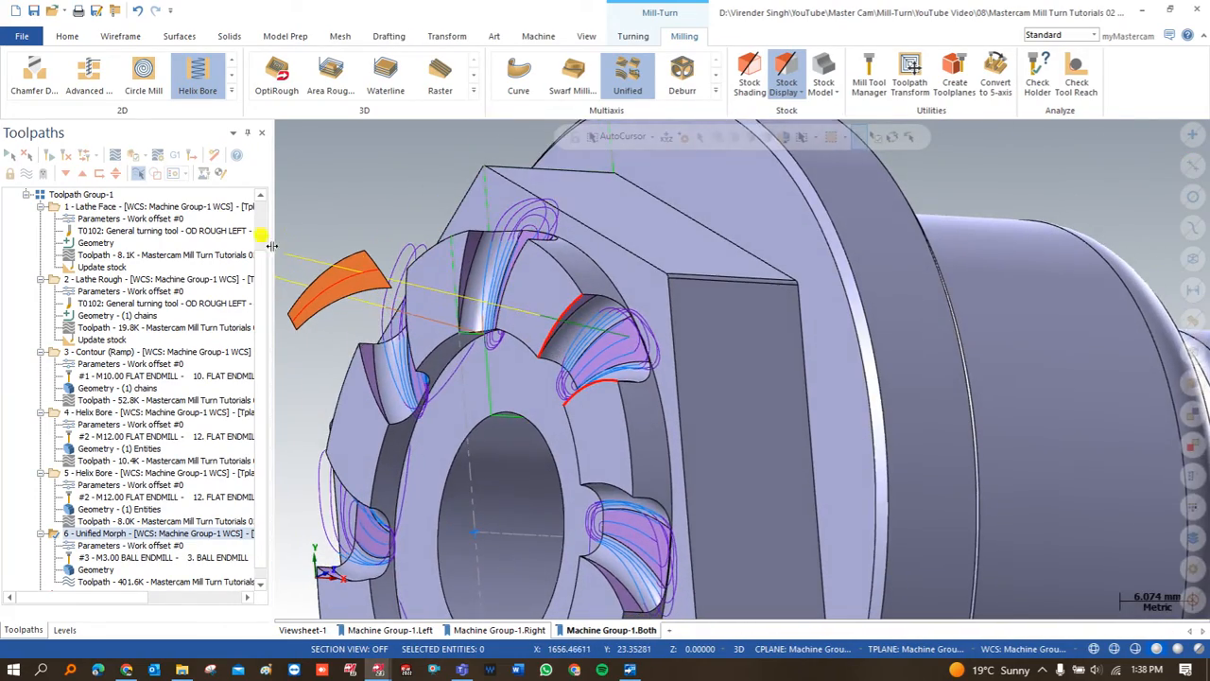
pyautogui.click(114, 155)
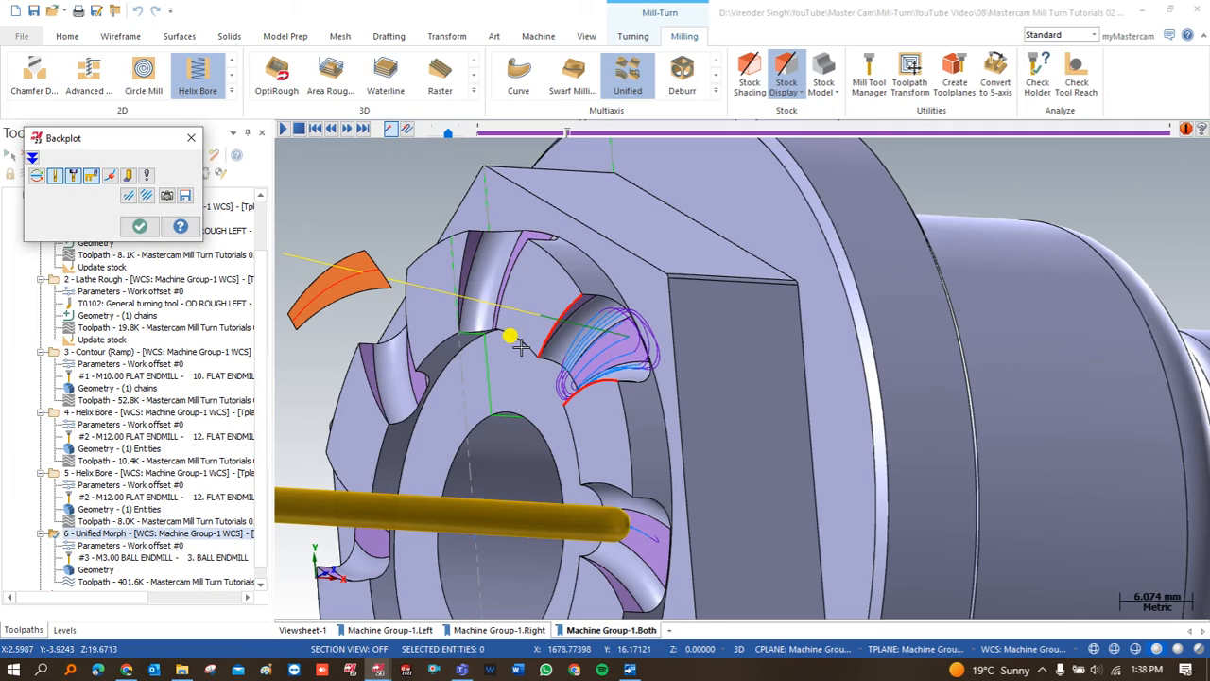
# Examine the backplotted tool's approach to the neighbouring end-face slot up close, then close the backplot.
pyautogui.moveTo(616, 436); pyautogui.dragTo(721, 381, button='middle')
pyautogui.scroll(3, 573, 513)
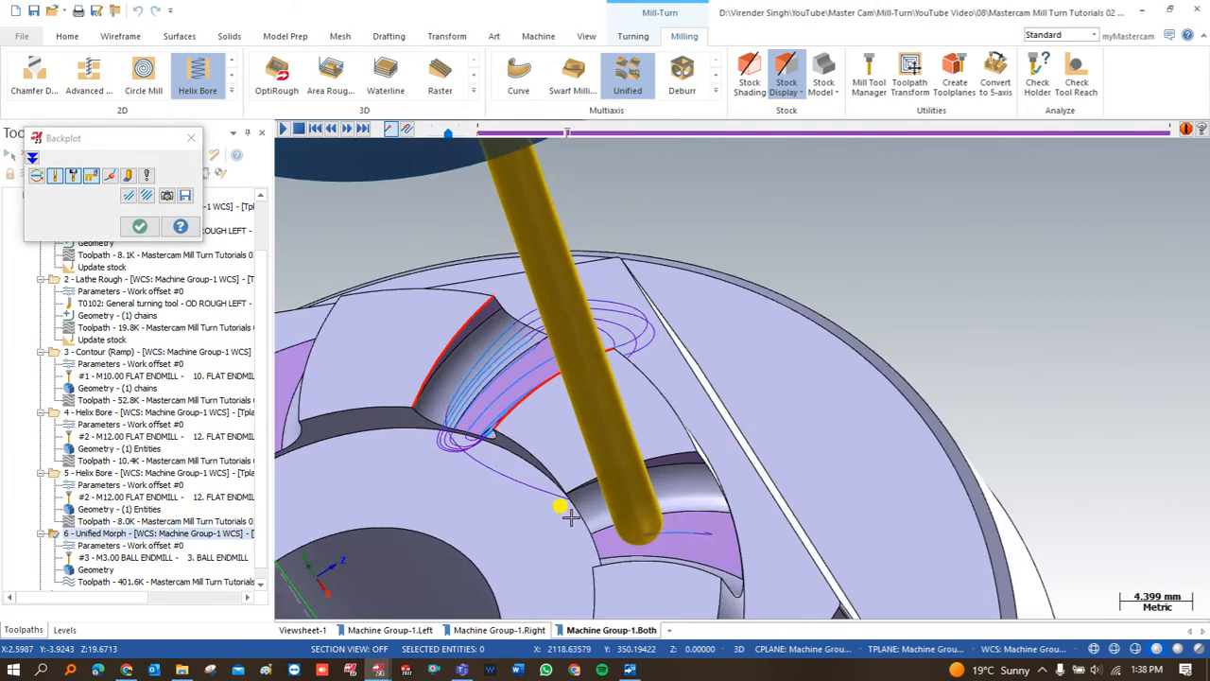
pyautogui.moveTo(584, 499); pyautogui.dragTo(633, 482, button='middle')
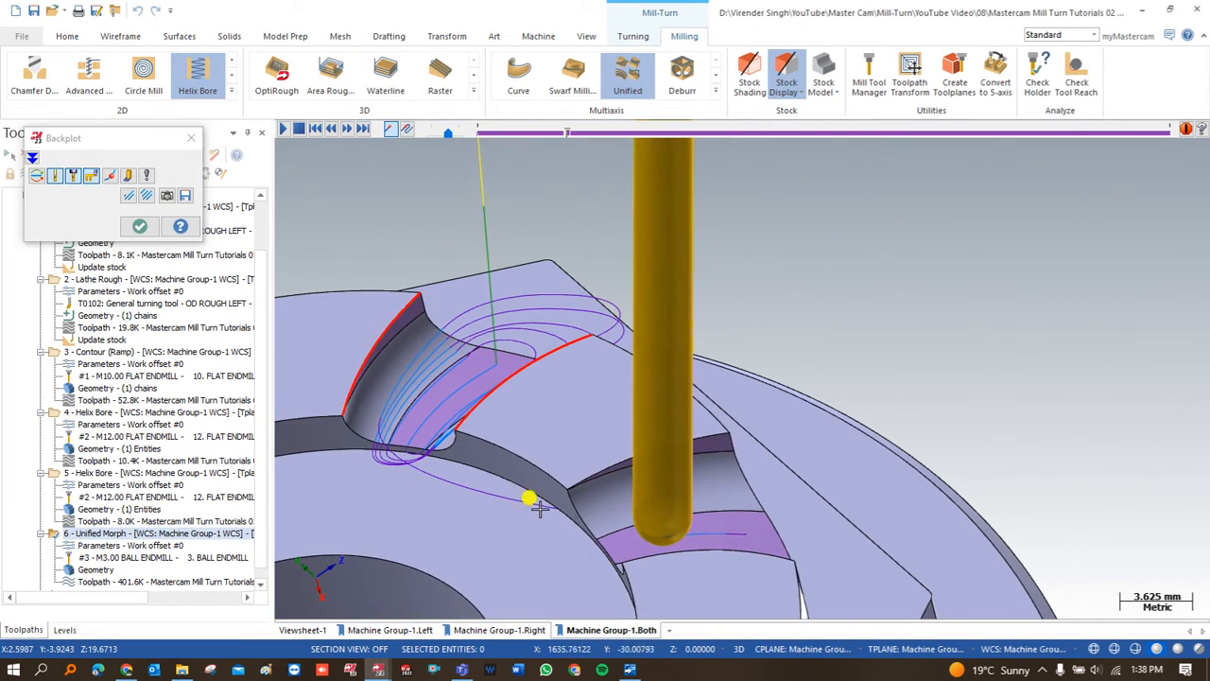
pyautogui.press('Escape')
pyautogui.scroll(-5, 525, 443)
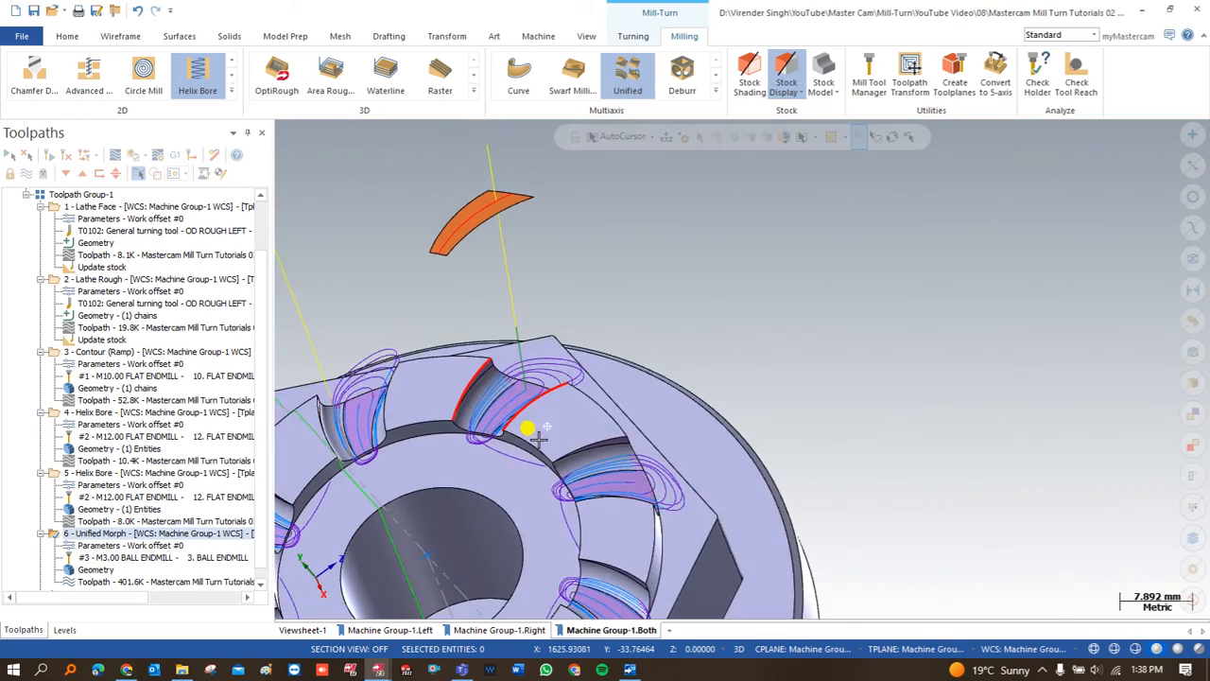
# Turn off the default links between passes for the Unified Morph operation and set small moves to Retract to feed distance.
pyautogui.click(189, 506)
pyautogui.click(94, 544)
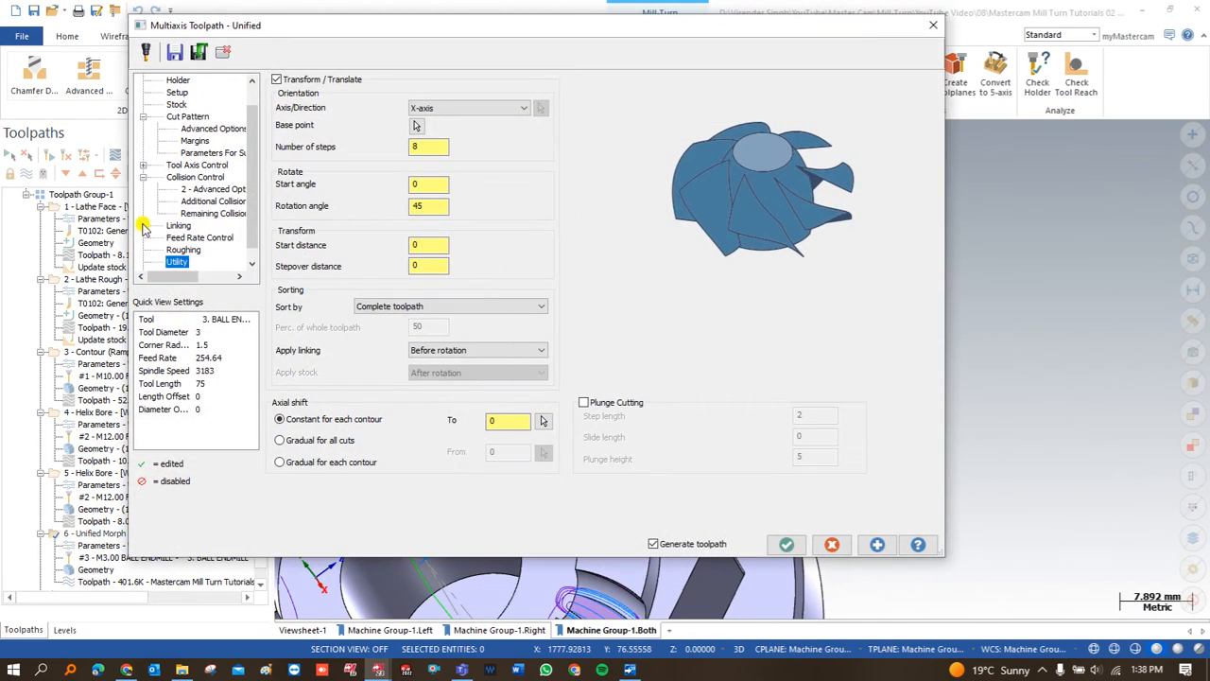
pyautogui.click(143, 226)
pyautogui.click(194, 239)
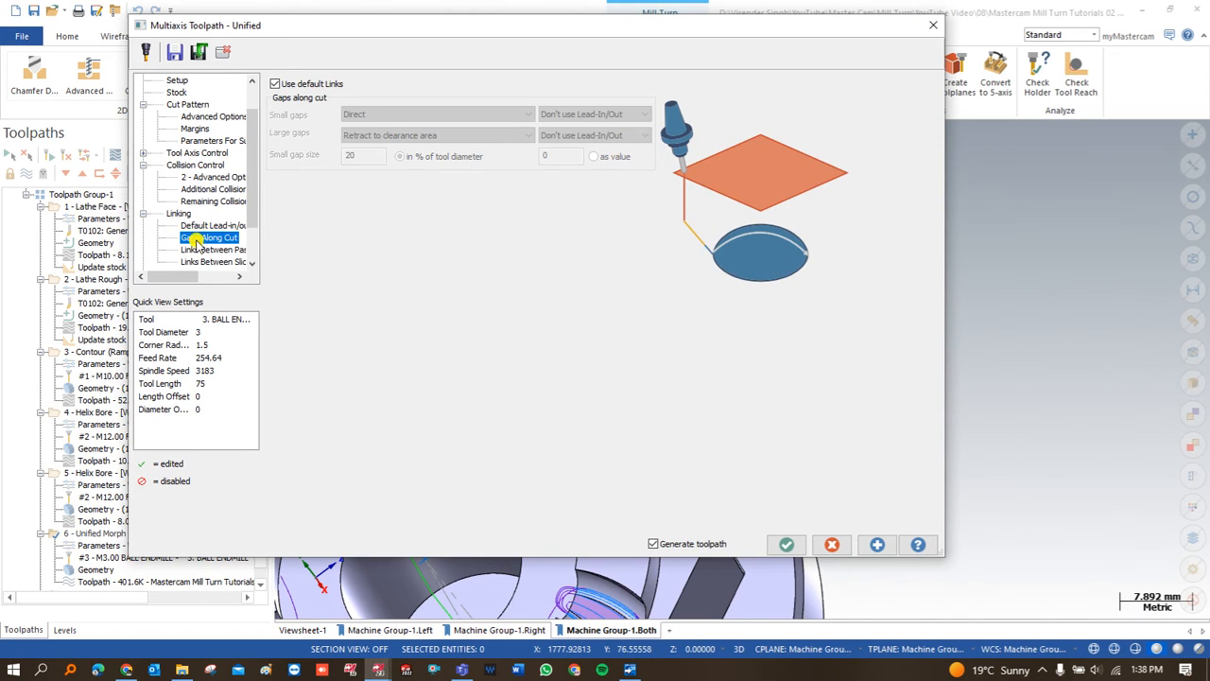
pyautogui.click(196, 251)
pyautogui.scroll(-1, 188, 237)
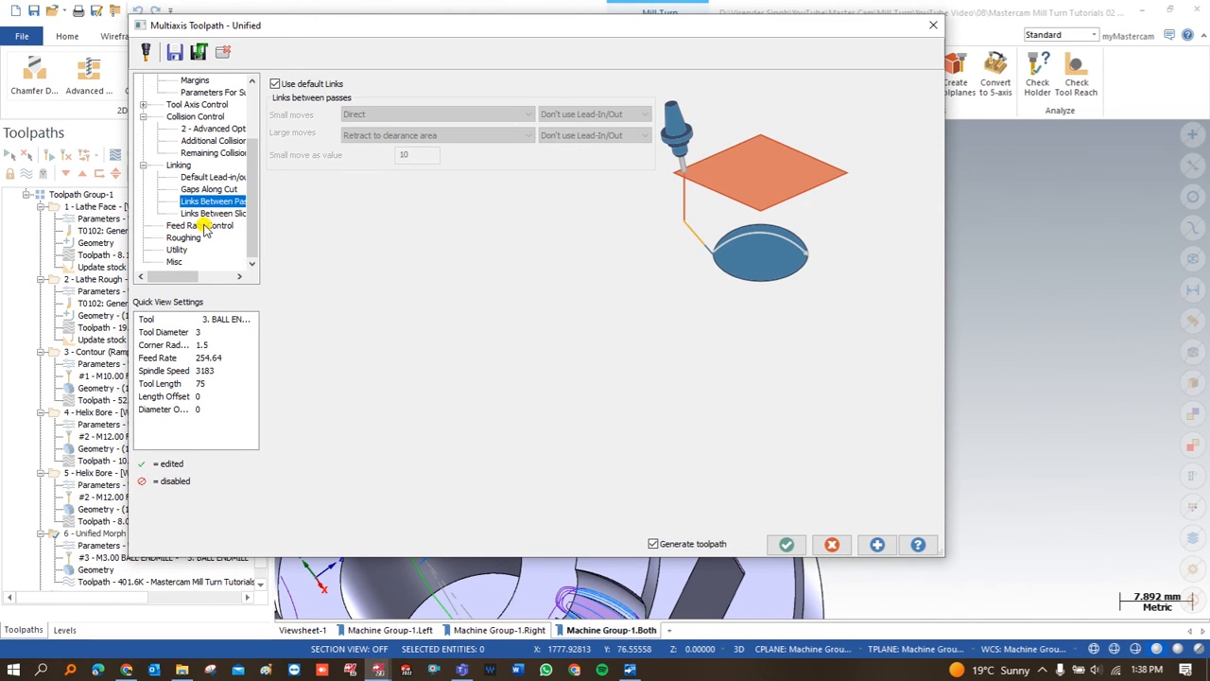
pyautogui.click(297, 85)
pyautogui.click(365, 114)
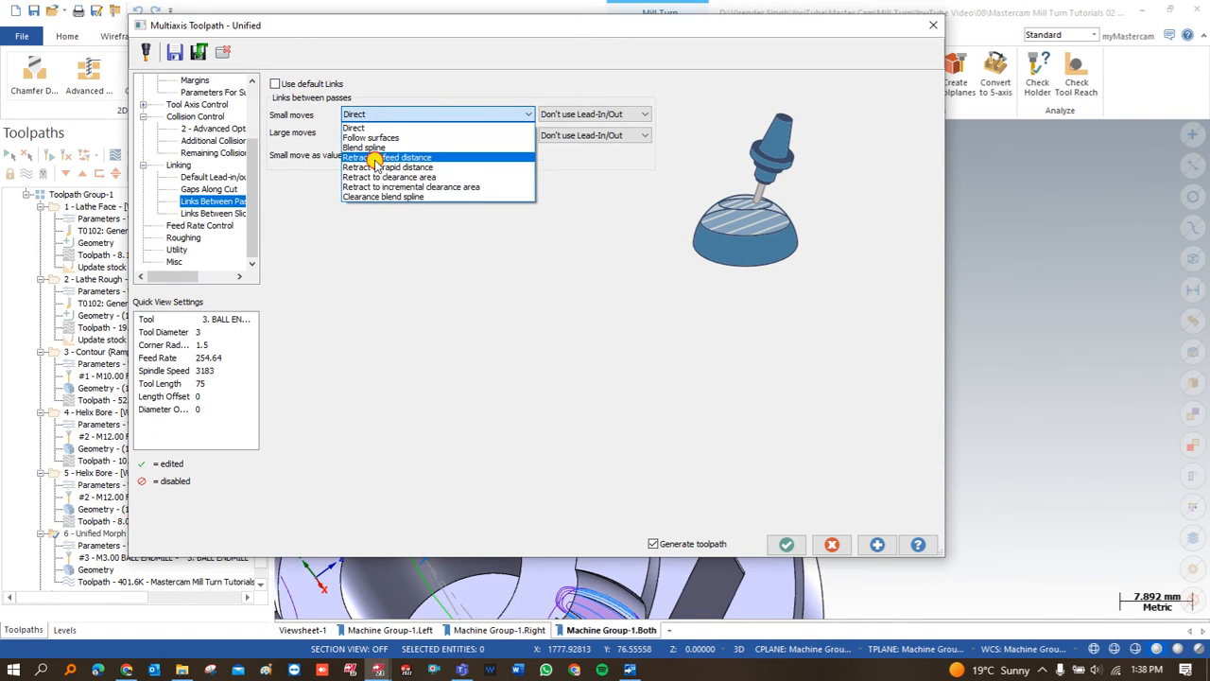
pyautogui.click(378, 157)
# Set the large moves between passes to Retract to feed distance and regenerate the operation.
pyautogui.click(378, 136)
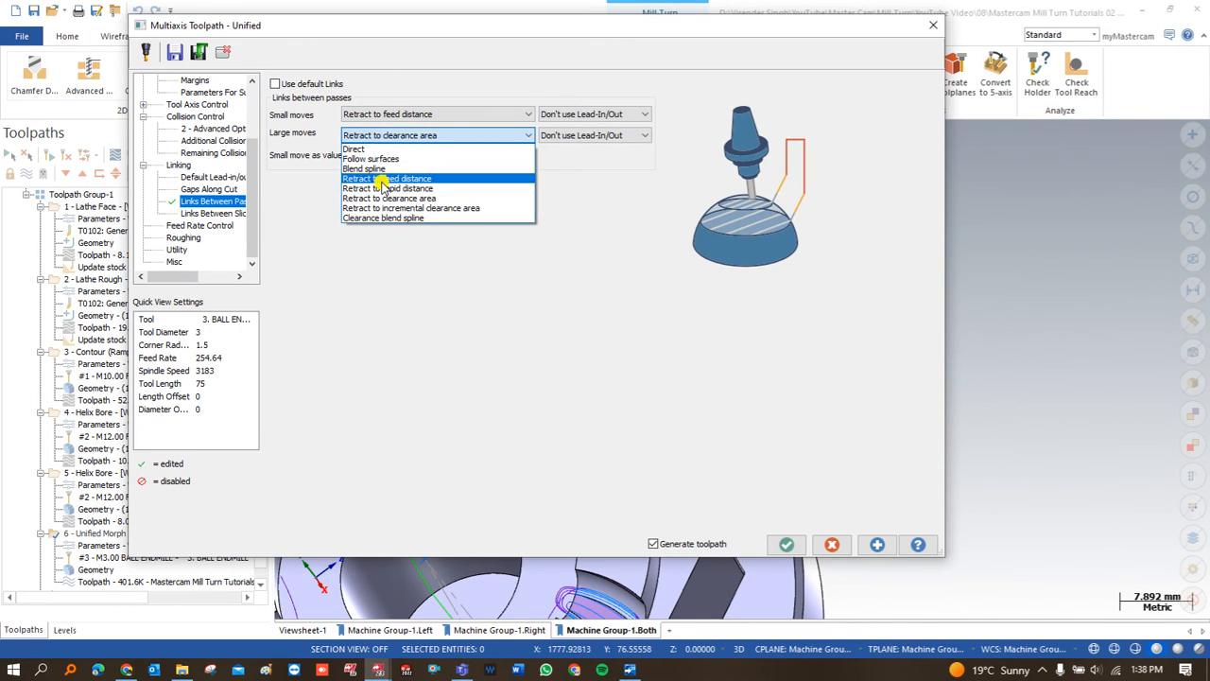
pyautogui.click(383, 178)
pyautogui.click(786, 542)
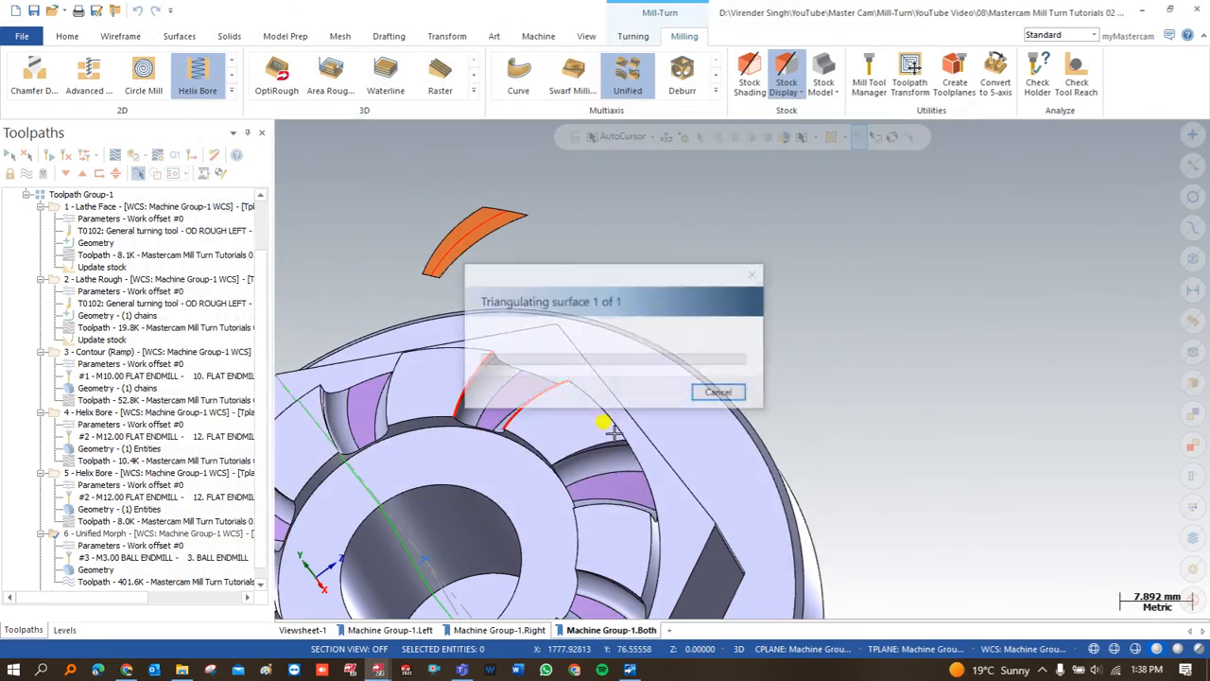
# Examine the regenerated Unified Morph links within and between the slots around the hexagonal end face.
pyautogui.moveTo(507, 345); pyautogui.dragTo(487, 427, button='middle')
pyautogui.scroll(4, 487, 427)
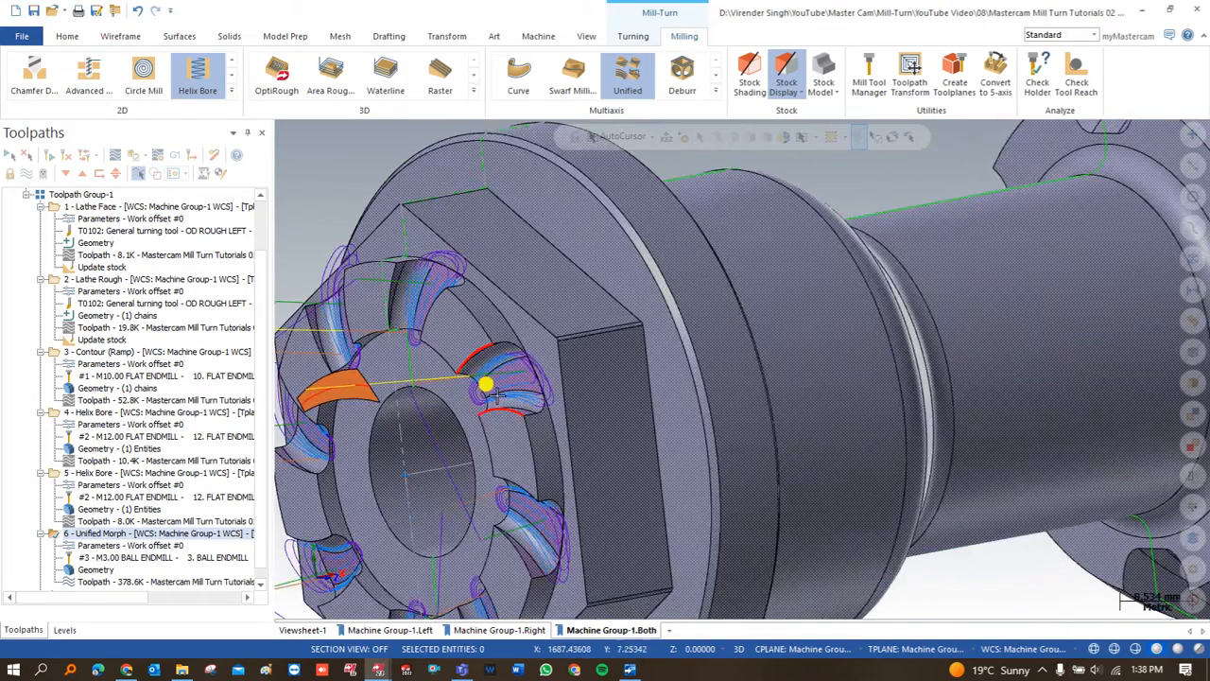
pyautogui.scroll(3, 402, 407)
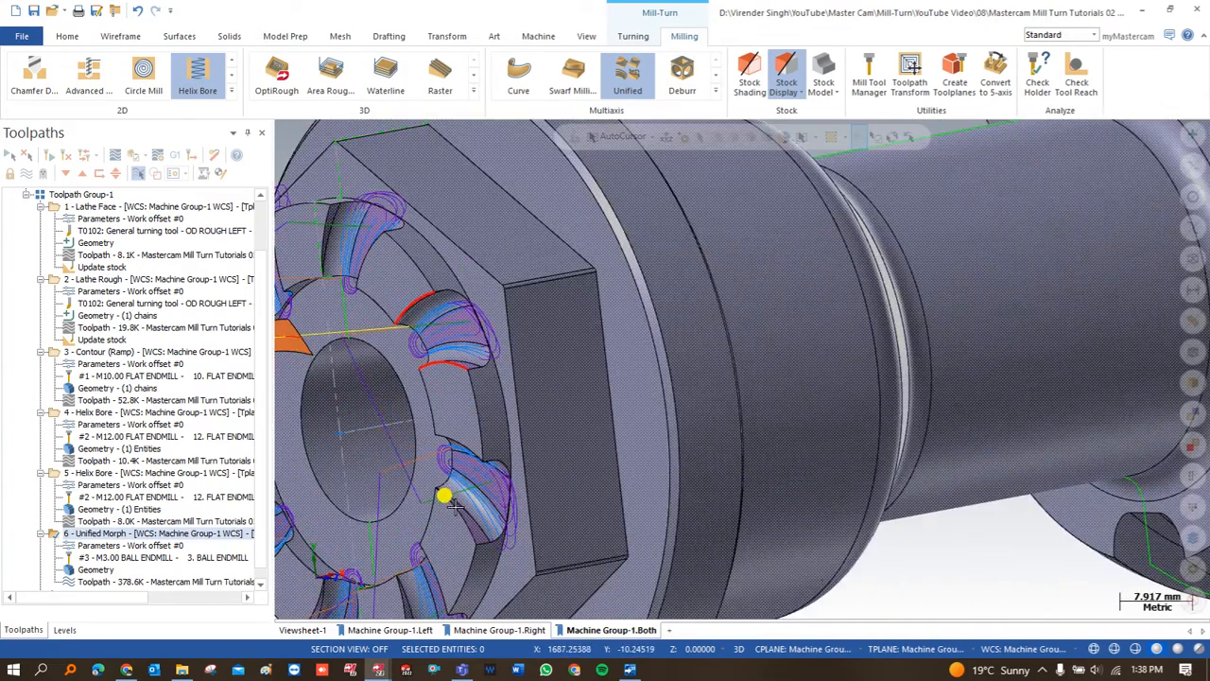
pyautogui.scroll(-2, 483, 447)
pyautogui.scroll(-3, 482, 459)
pyautogui.moveTo(440, 432); pyautogui.dragTo(598, 396, button='middle')
pyautogui.scroll(-2, 597, 395)
pyautogui.scroll(2, 508, 275)
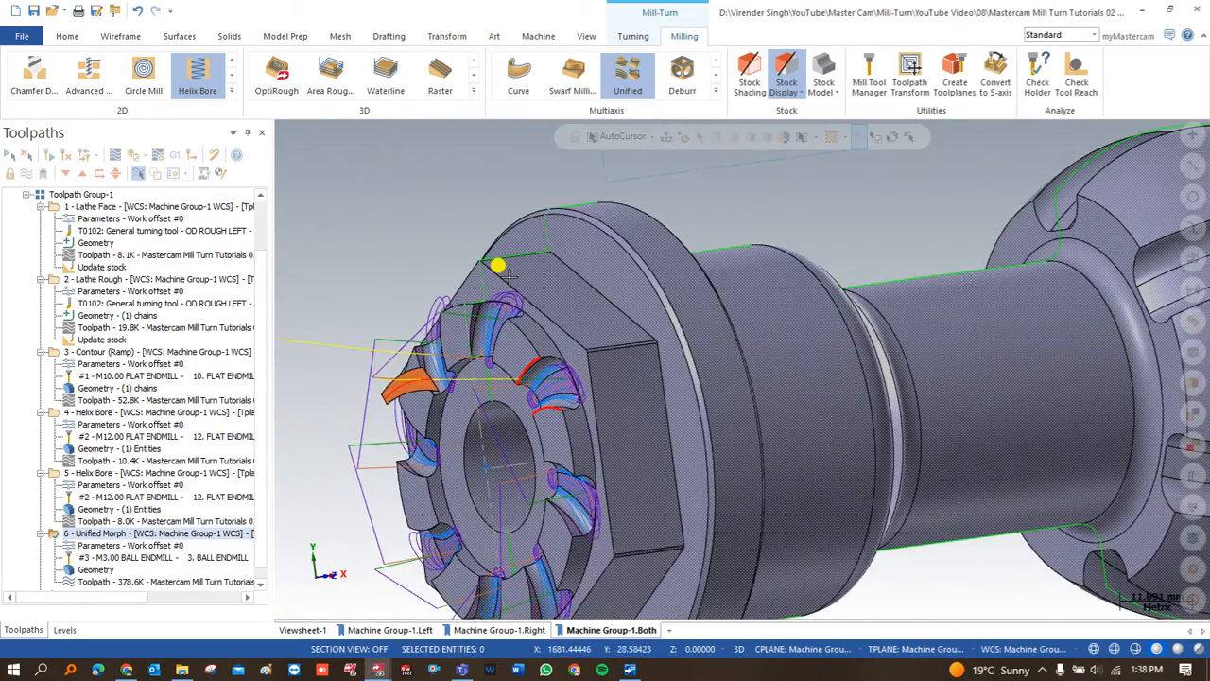
pyautogui.scroll(-2, 510, 271)
pyautogui.moveTo(511, 270); pyautogui.dragTo(475, 287, button='middle')
pyautogui.scroll(2, 489, 329)
pyautogui.scroll(-1, 475, 287)
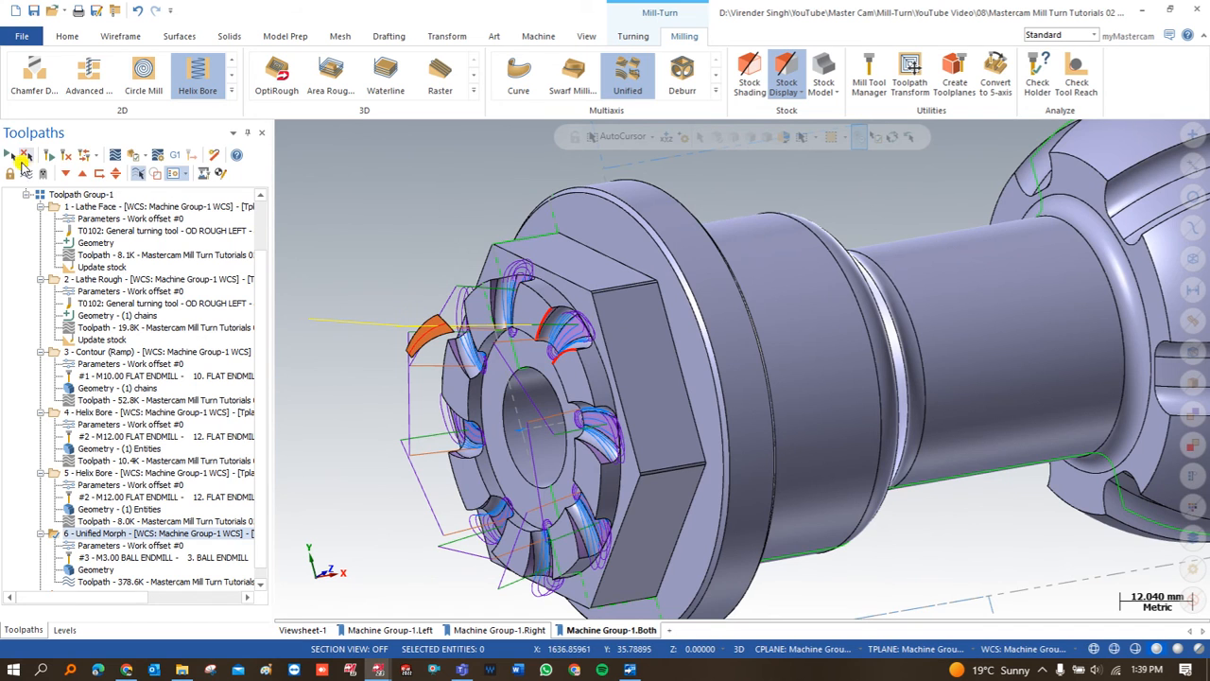
pyautogui.click(586, 272)
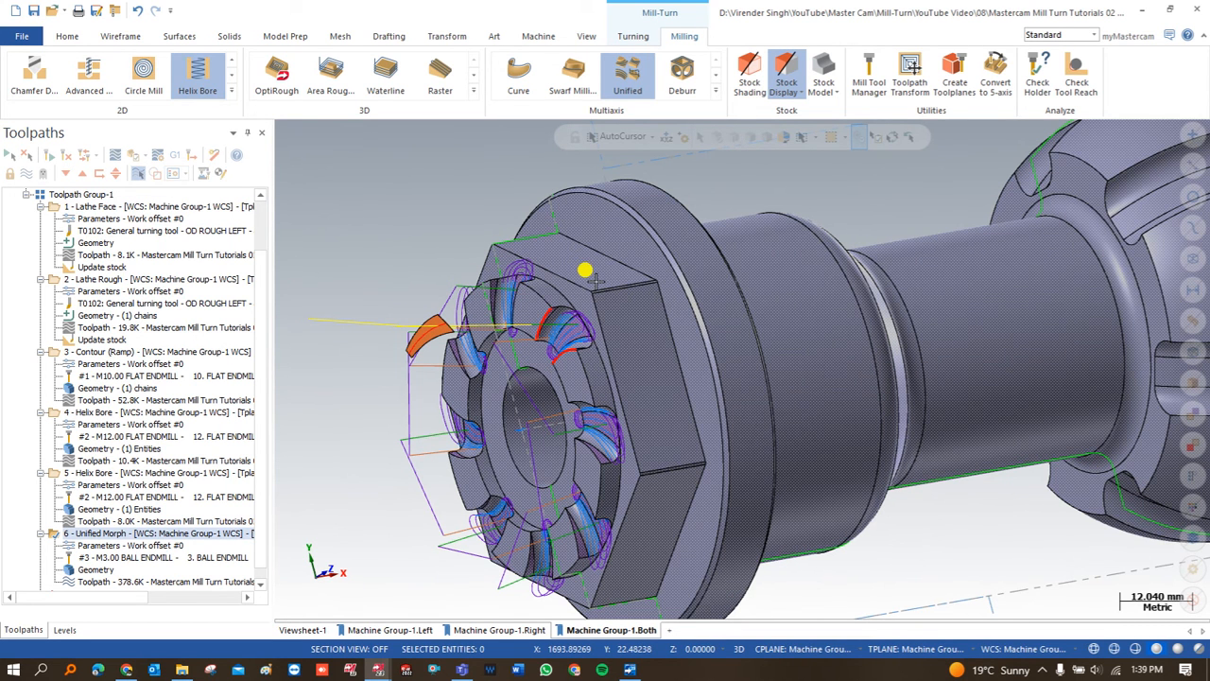
# Locate the second copy of the part and examine the grooves around its spherical end.
pyautogui.scroll(-2, 588, 274)
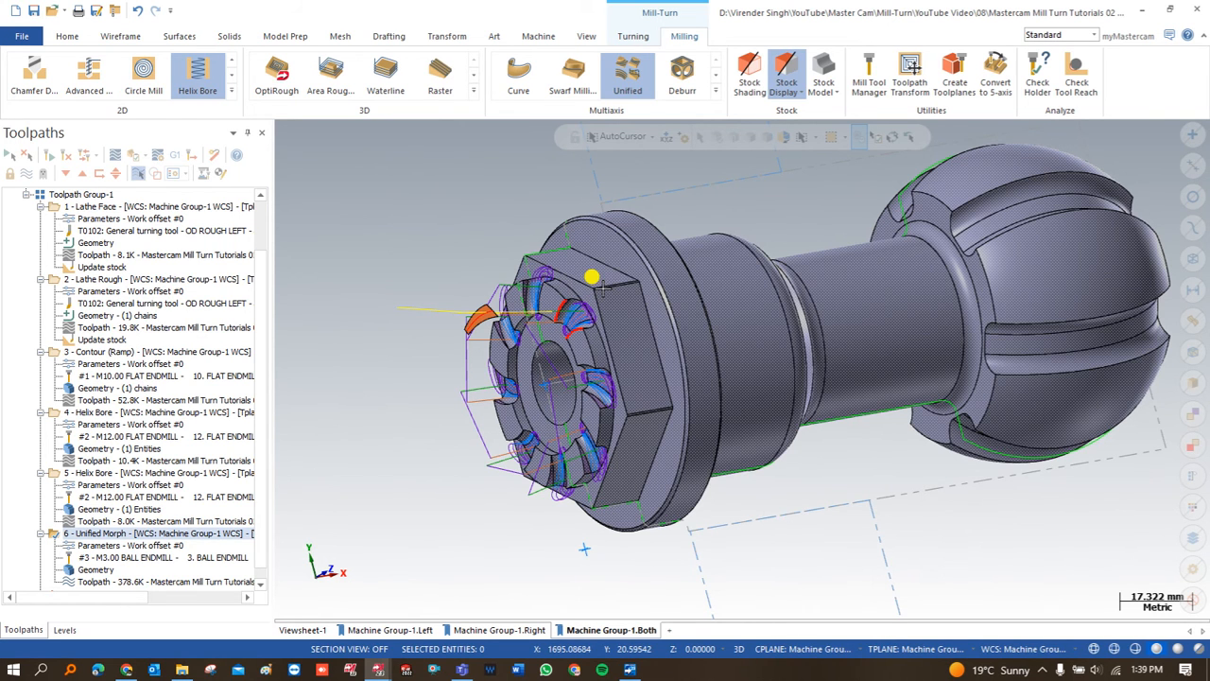
pyautogui.scroll(-8, 603, 289)
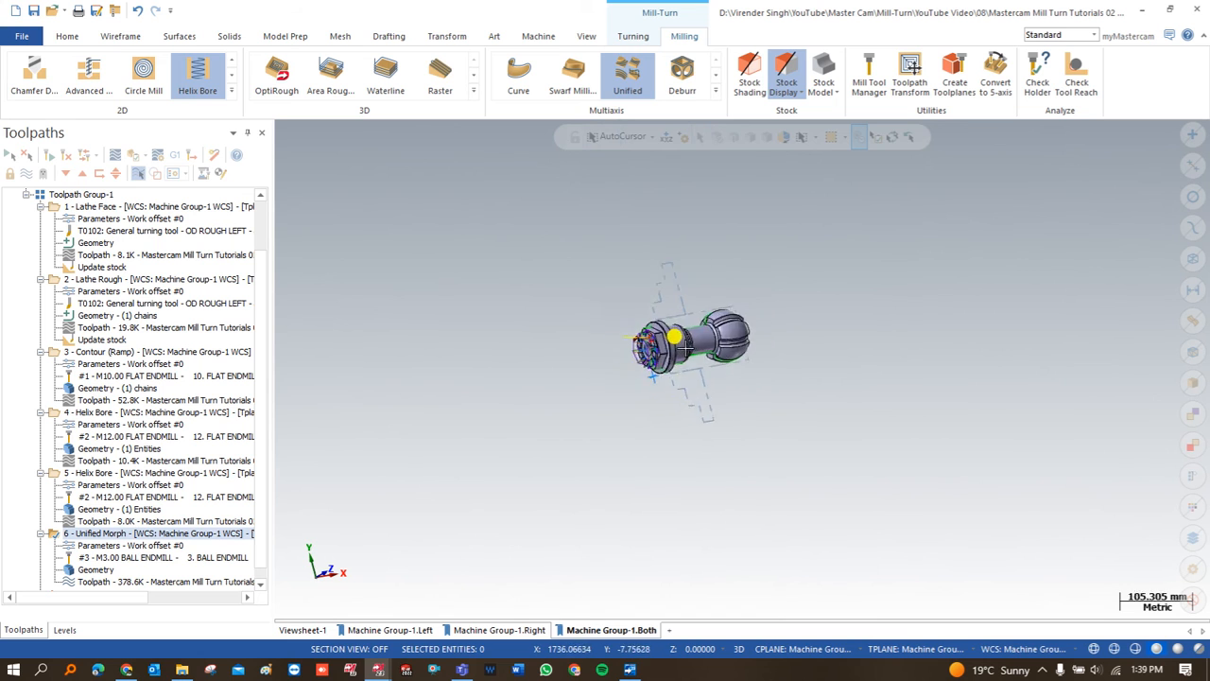
pyautogui.scroll(-5, 946, 335)
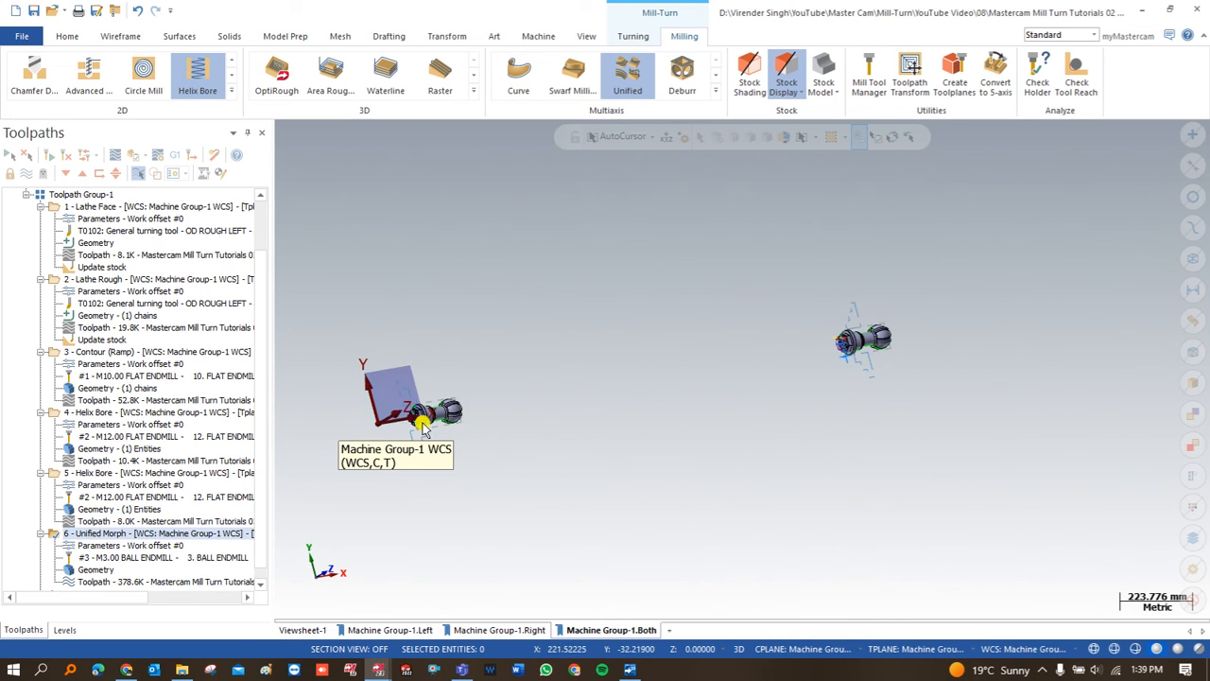
pyautogui.moveTo(431, 373); pyautogui.dragTo(306, 387, button='middle')
pyautogui.scroll(8, 521, 319)
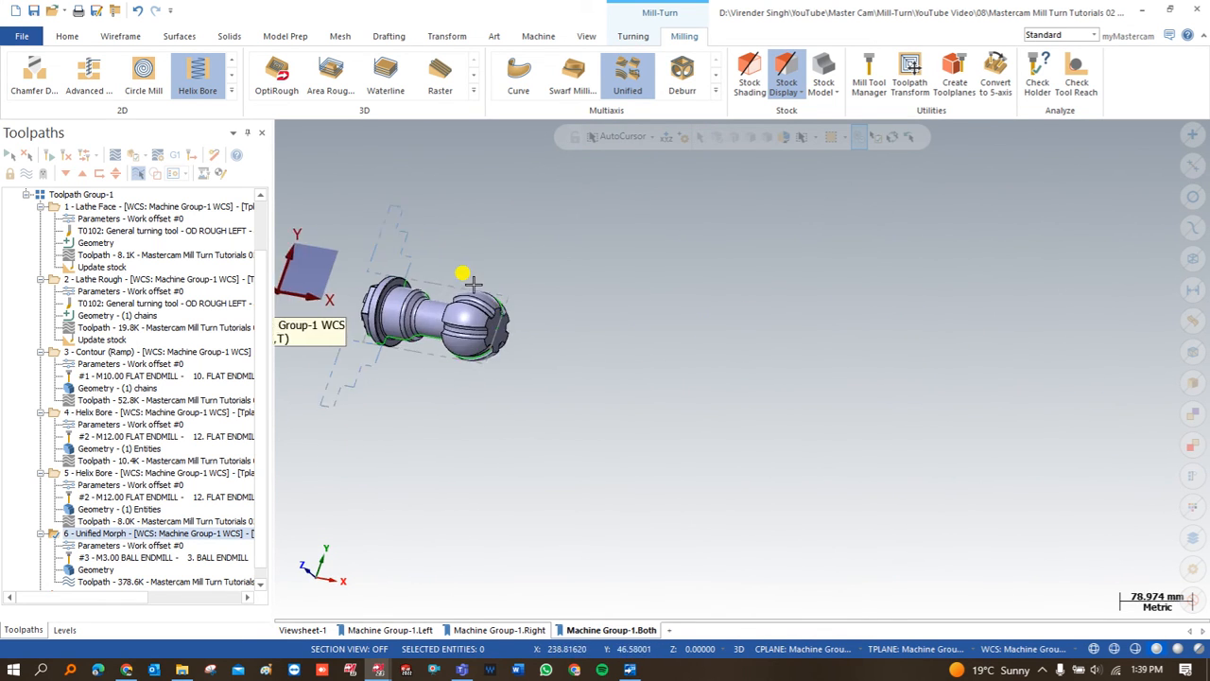
pyautogui.scroll(-2, 502, 322)
pyautogui.scroll(2, 501, 314)
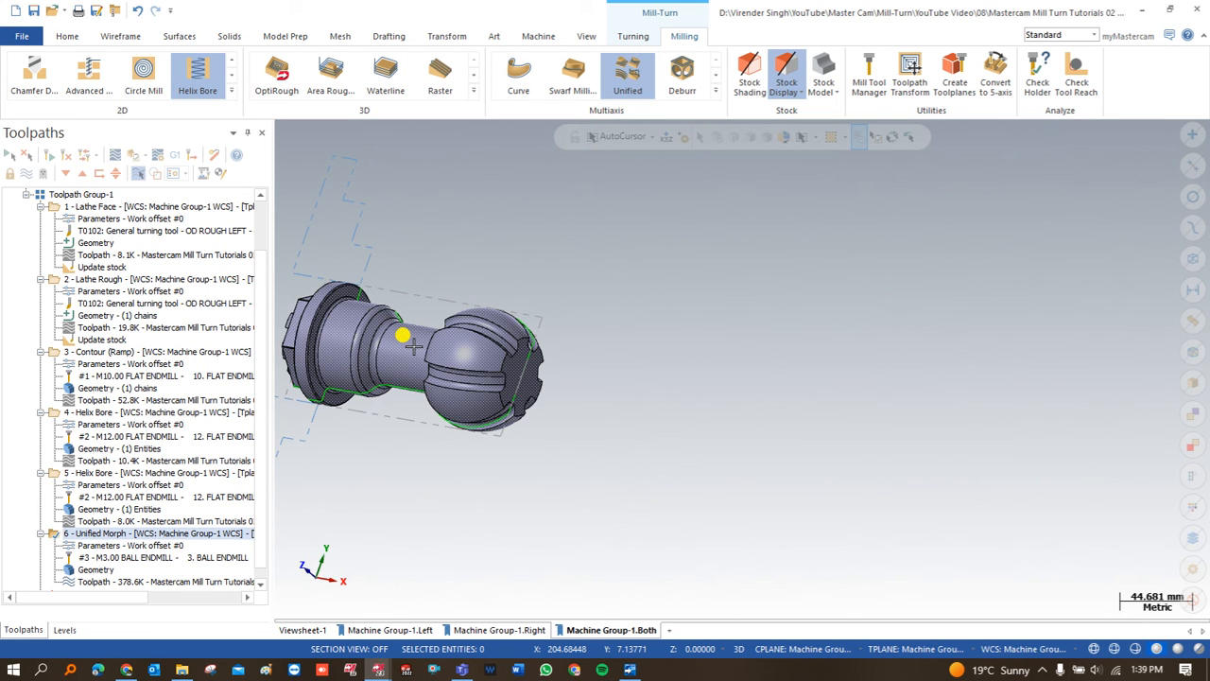
pyautogui.scroll(6, 414, 346)
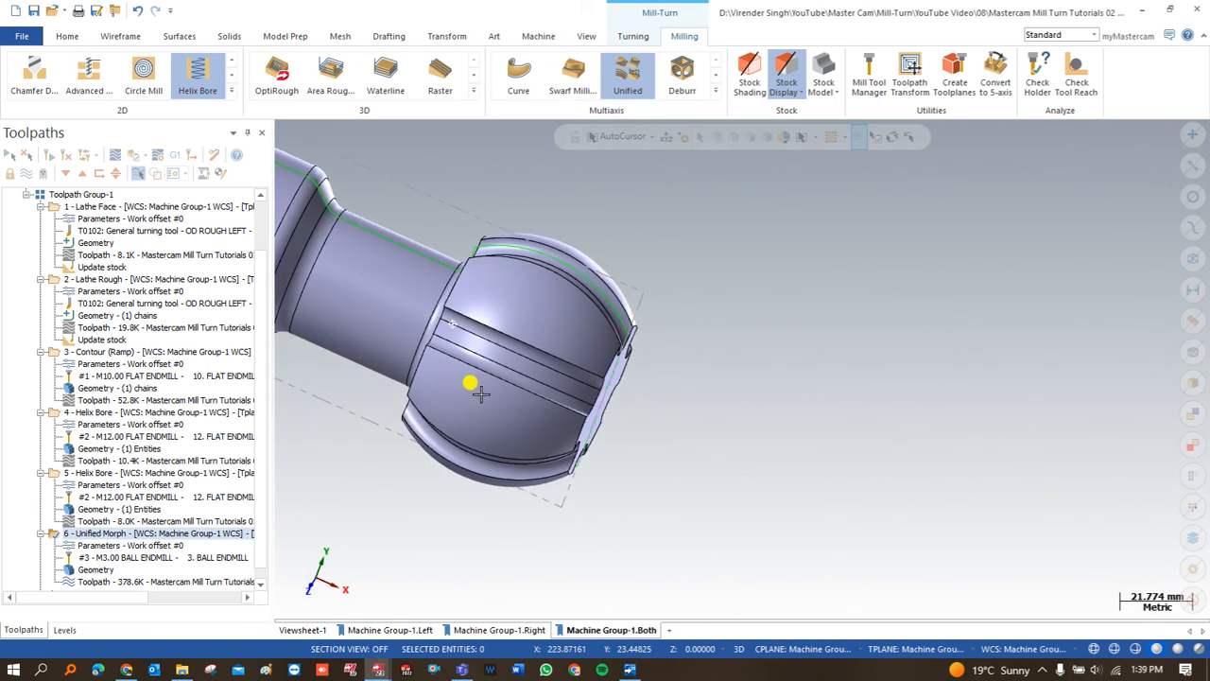
pyautogui.scroll(2, 469, 325)
pyautogui.moveTo(471, 327); pyautogui.dragTo(468, 353, button='middle')
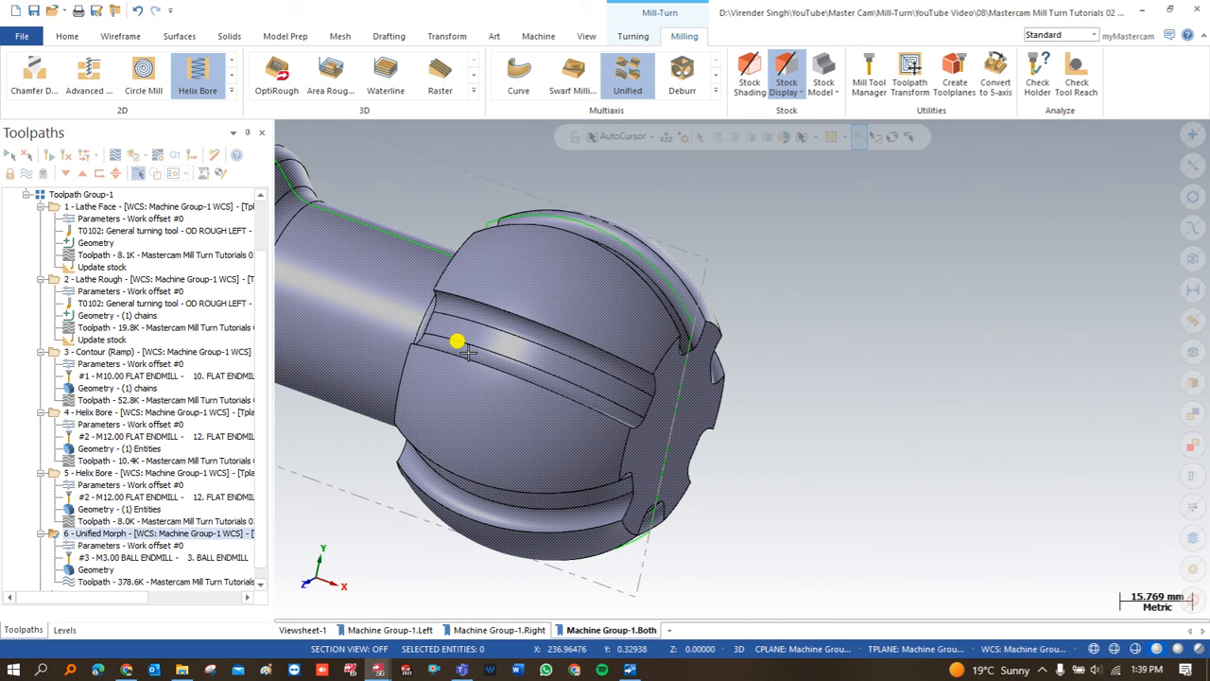